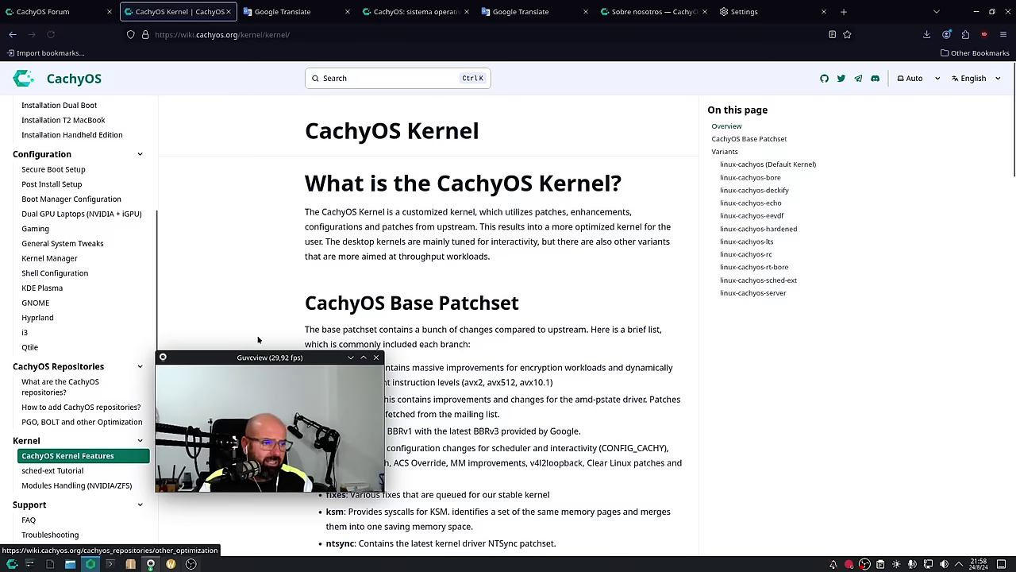
# Skim the CachyOS Kernel wiki page from the base patchset down to the kernel variants.
pyautogui.moveTo(270, 357); pyautogui.dragTo(161, 333)
pyautogui.scroll(-6, 522, 364)
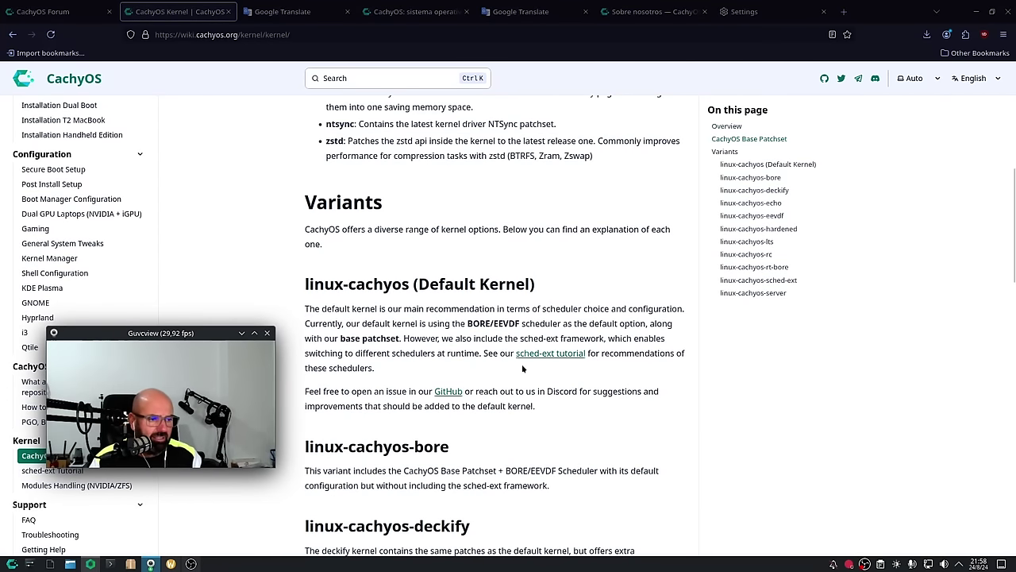
pyautogui.scroll(6, 508, 365)
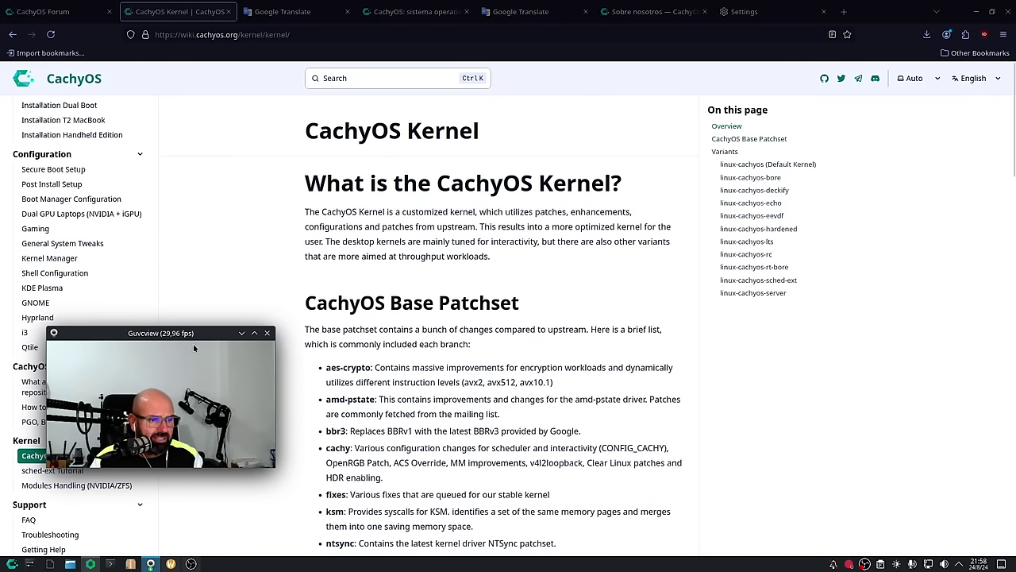
# Minimise the browser, switch to the Octopi package manager and search the packages for pipewire.
pyautogui.click(975, 11)
pyautogui.moveTo(172, 333); pyautogui.dragTo(137, 385)
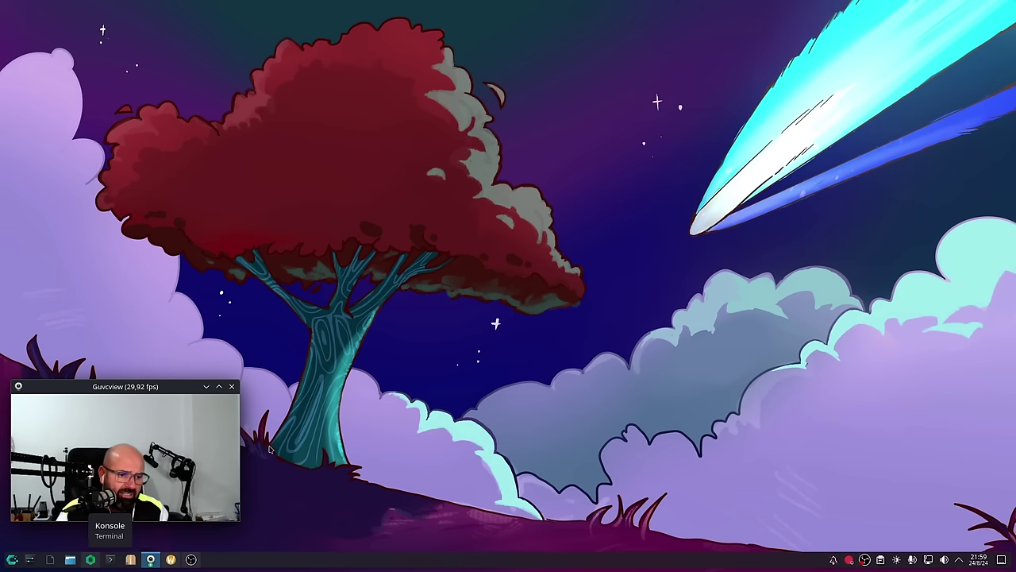
pyautogui.click(131, 558)
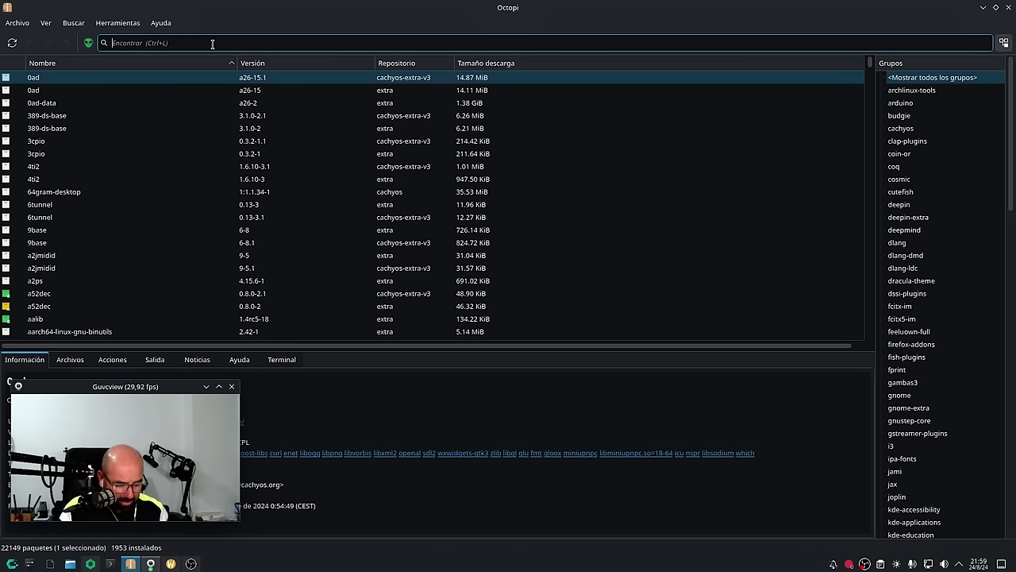
pyautogui.write('pipewire')
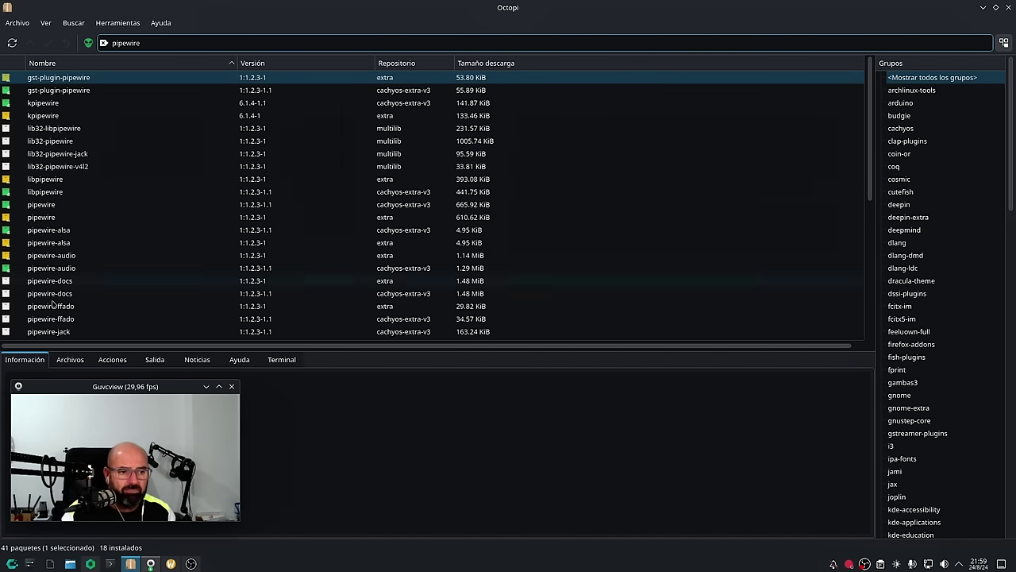
pyautogui.moveTo(150, 392); pyautogui.dragTo(564, 404)
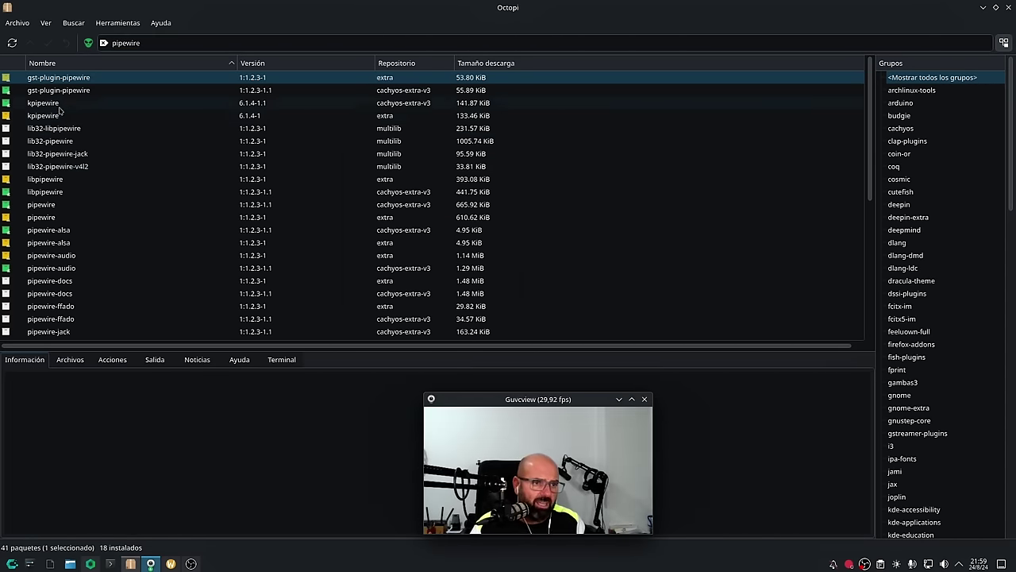
# Compare the package details of pipewire-alsa from the cachyos-extra-v3 repository with those of the extra repository version.
pyautogui.click(406, 232)
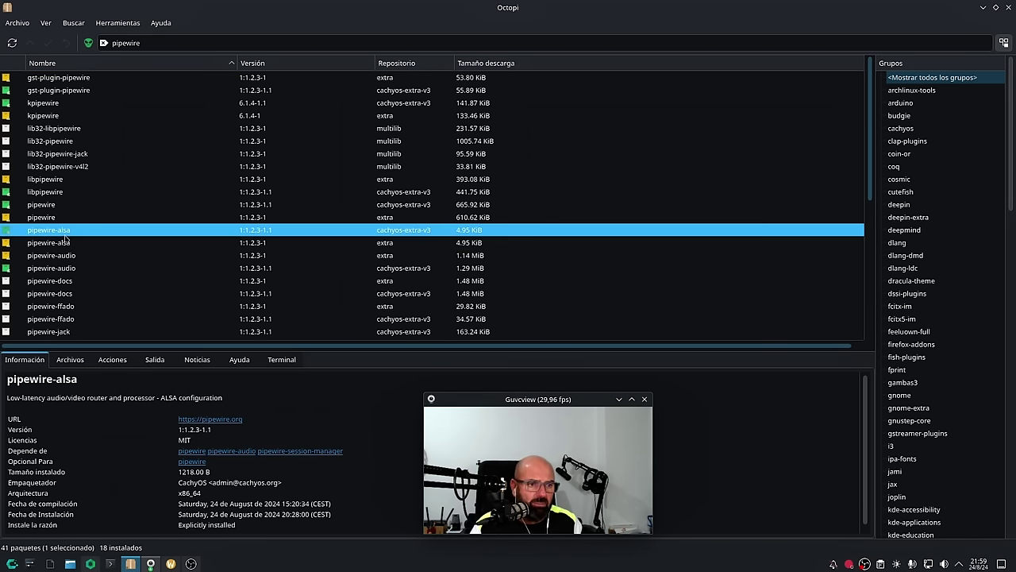
pyautogui.click(325, 244)
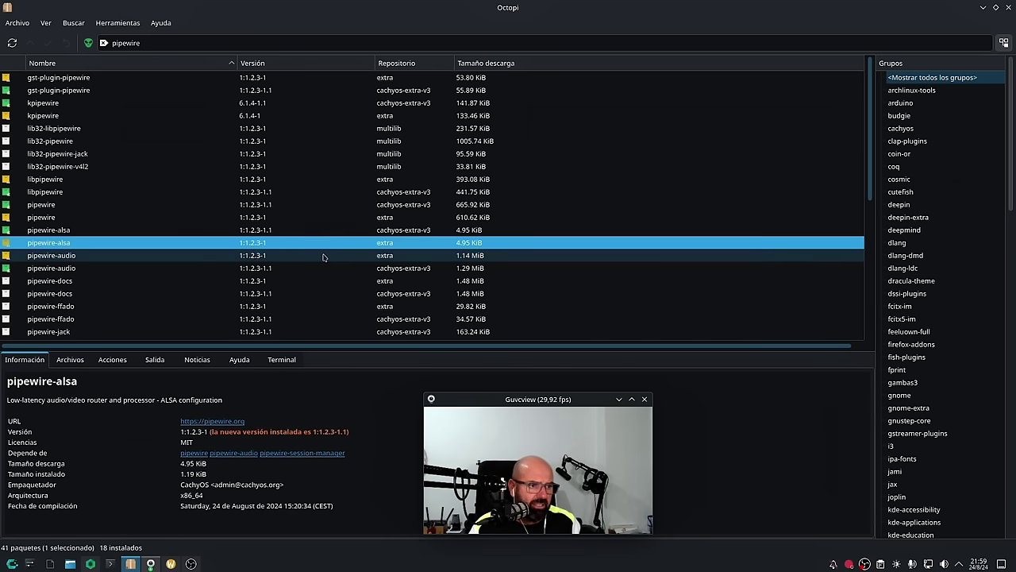
pyautogui.click(60, 231)
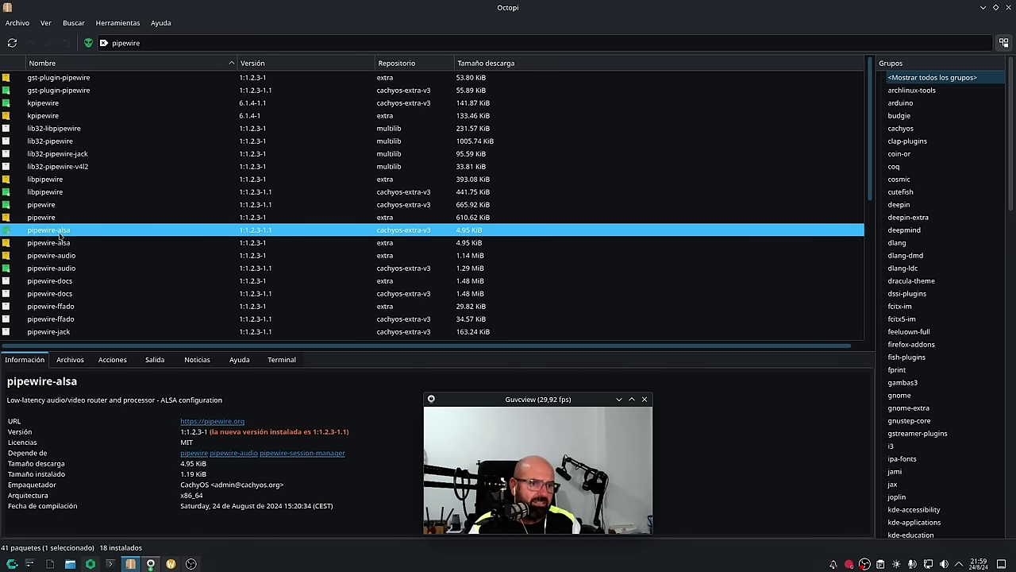
pyautogui.click(60, 238)
pyautogui.click(61, 232)
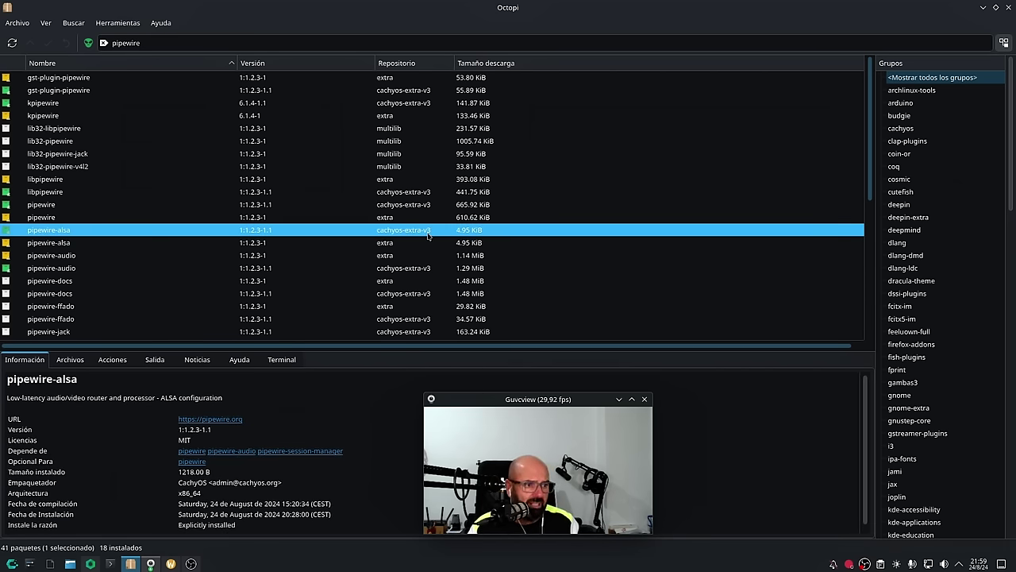
pyautogui.click(383, 246)
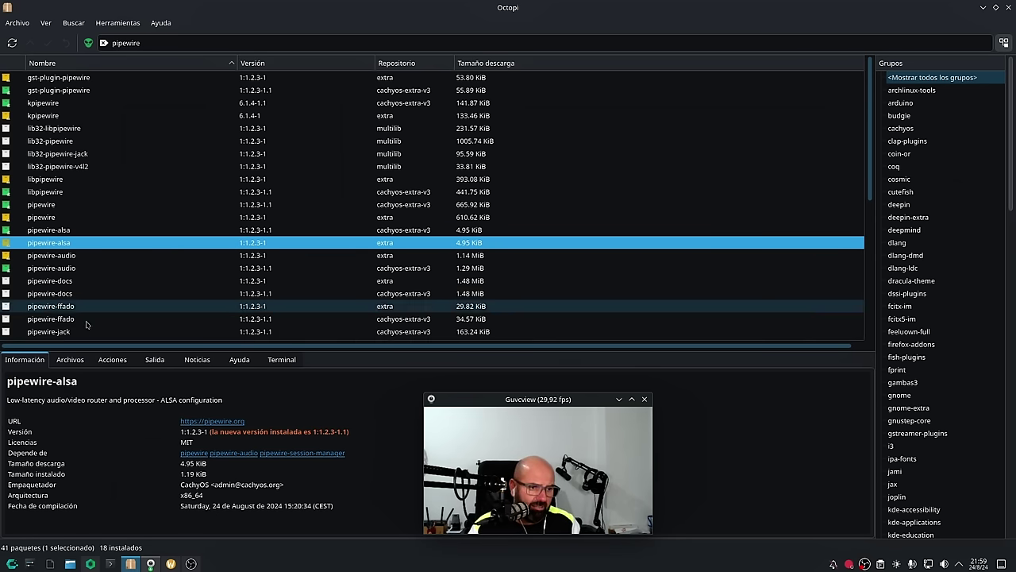
pyautogui.moveTo(201, 443)
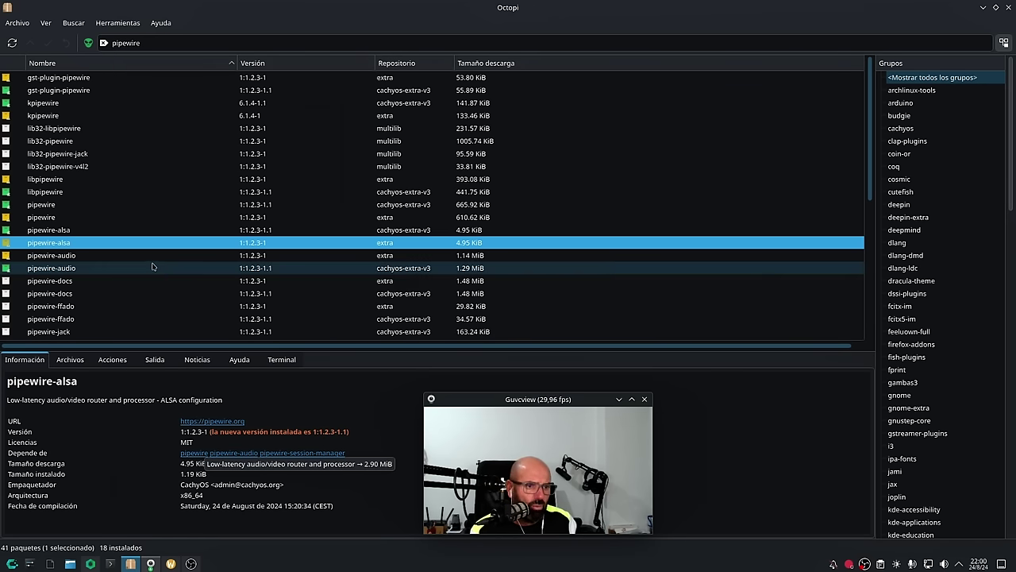
pyautogui.click(255, 231)
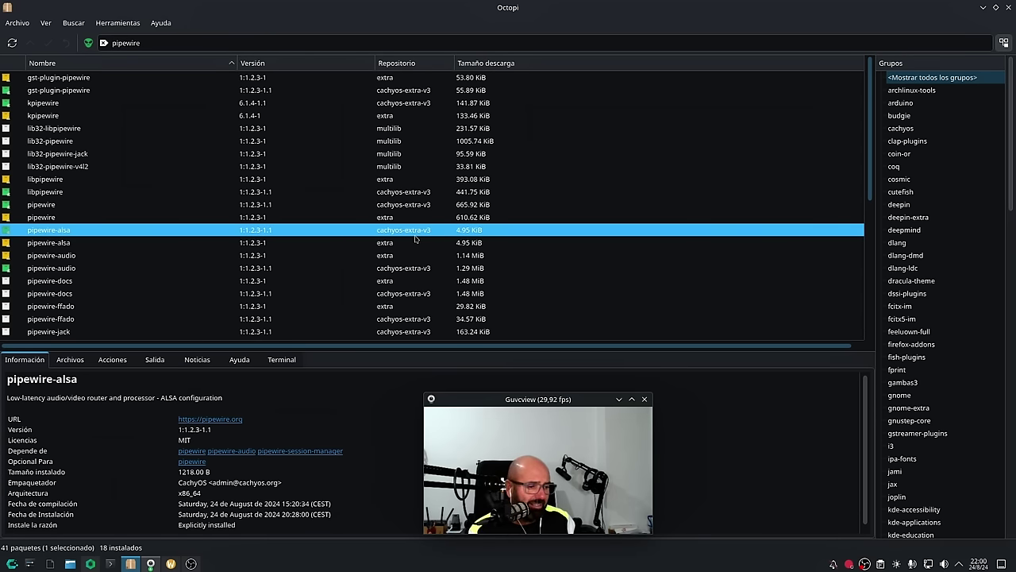
# Replace the package search term with linux and find the linux-cachyos kernel entries in the results.
pyautogui.click(191, 47)
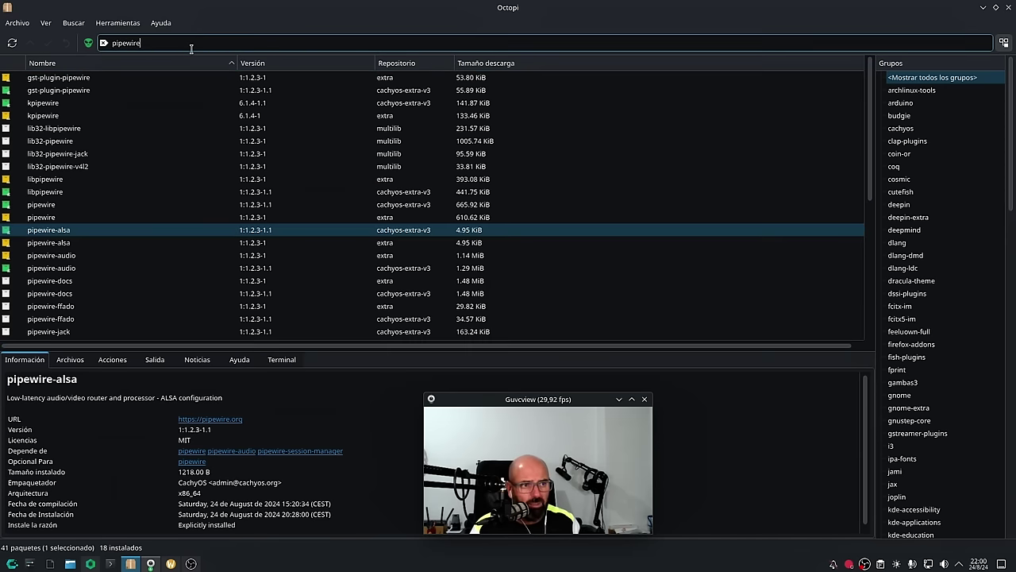
pyautogui.hotkey('ctrl', 'a')
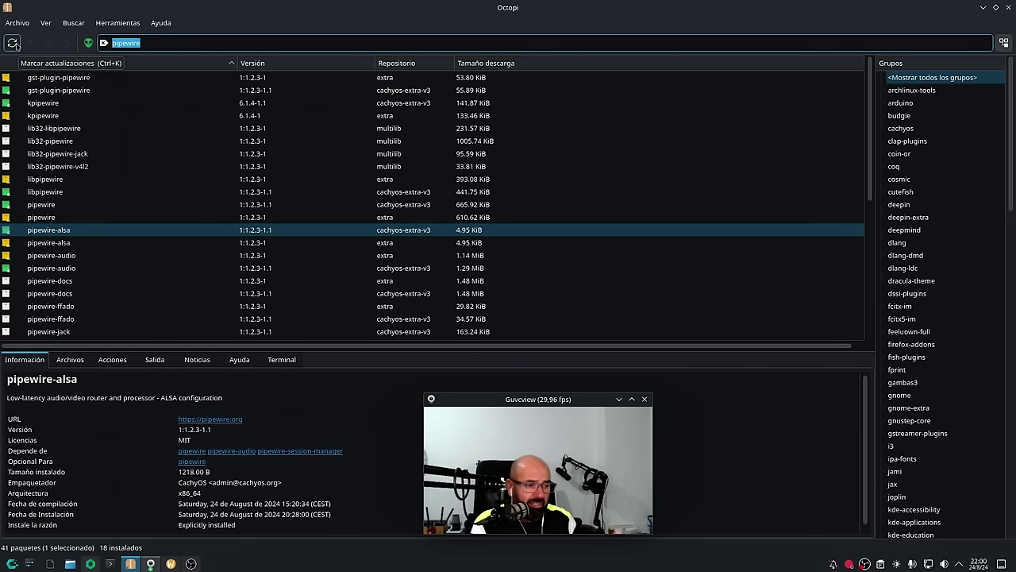
pyautogui.press('BackSpace')
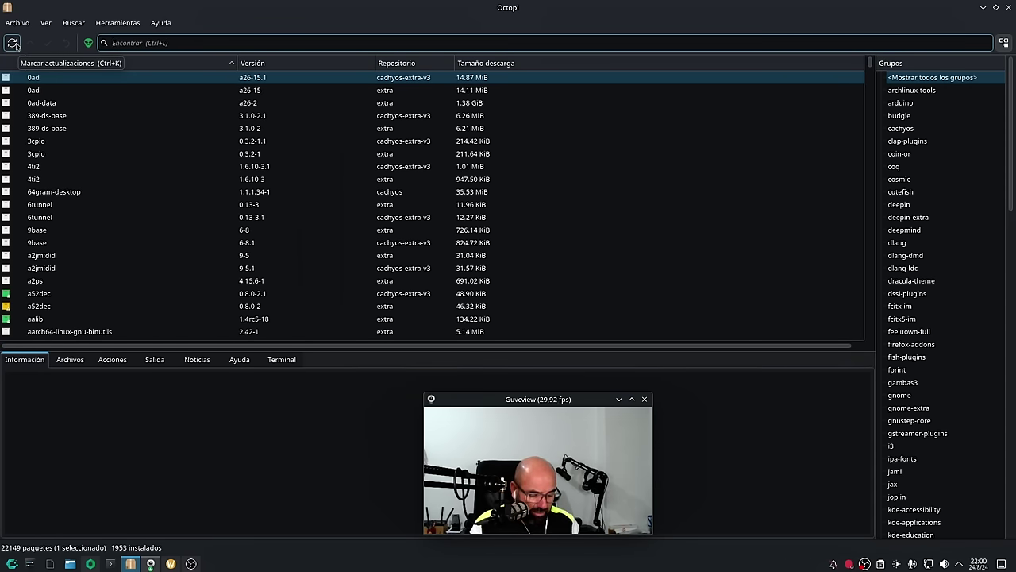
pyautogui.write('linux')
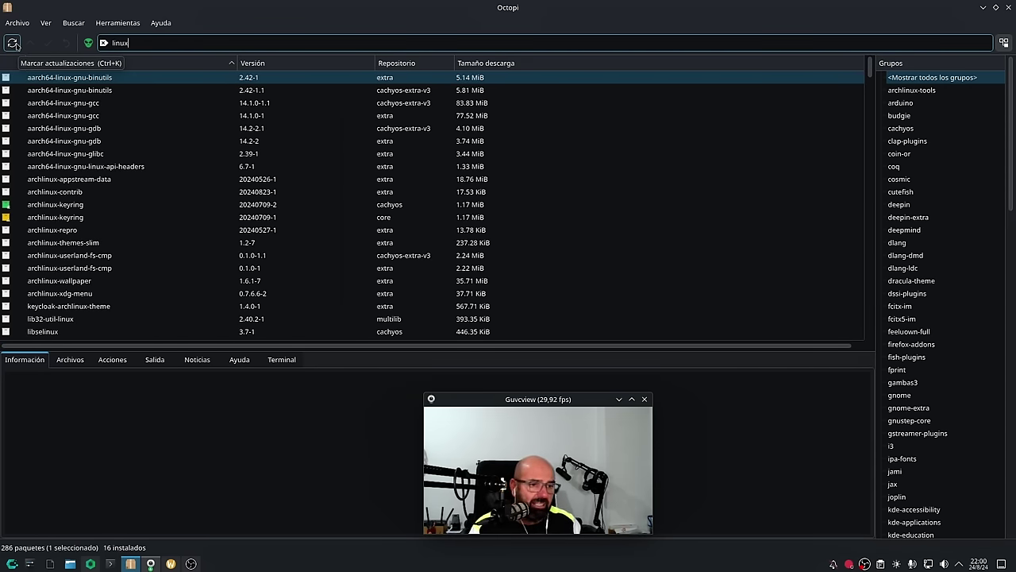
pyautogui.scroll(-3, 147, 240)
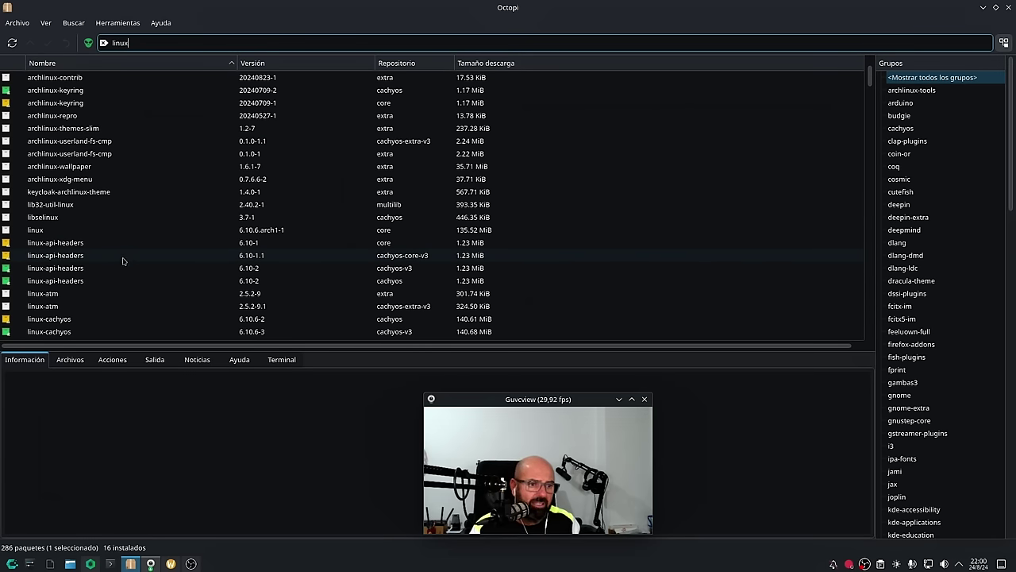
pyautogui.scroll(-1, 121, 266)
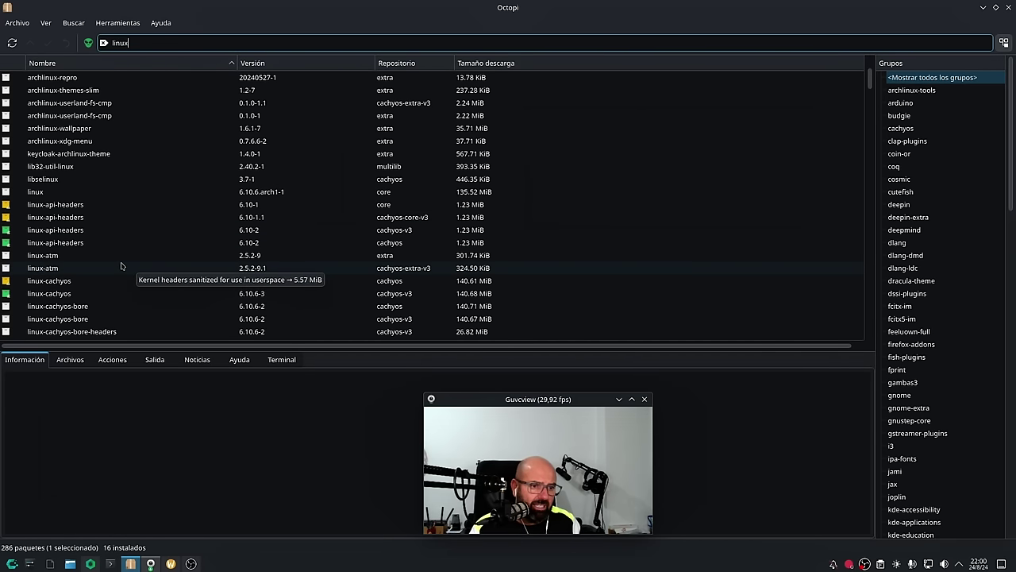
# Compare the package details of the linux-cachyos kernel from the cachyos and cachyos-v3 repositories.
pyautogui.click(72, 282)
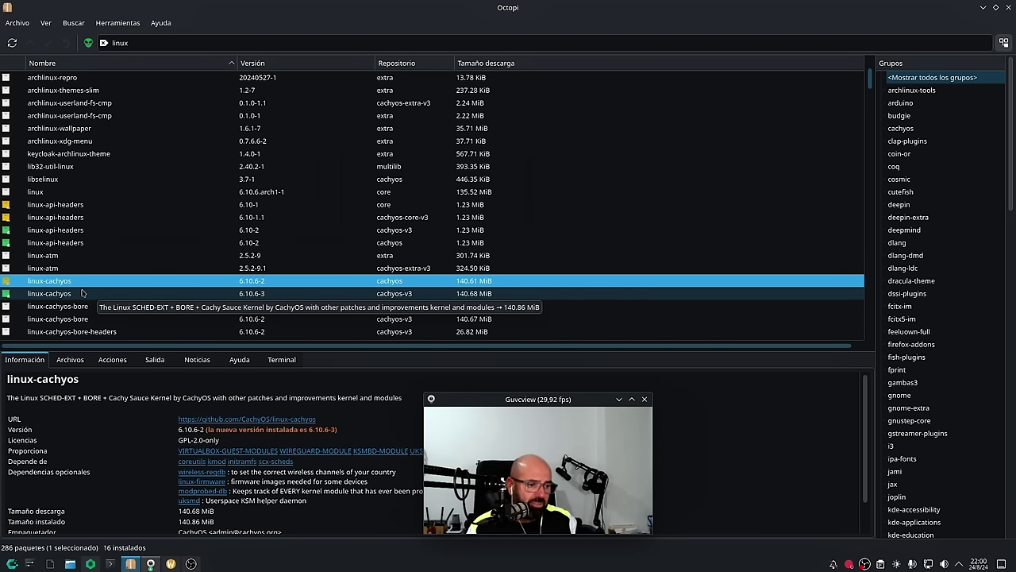
pyautogui.scroll(-2, 81, 294)
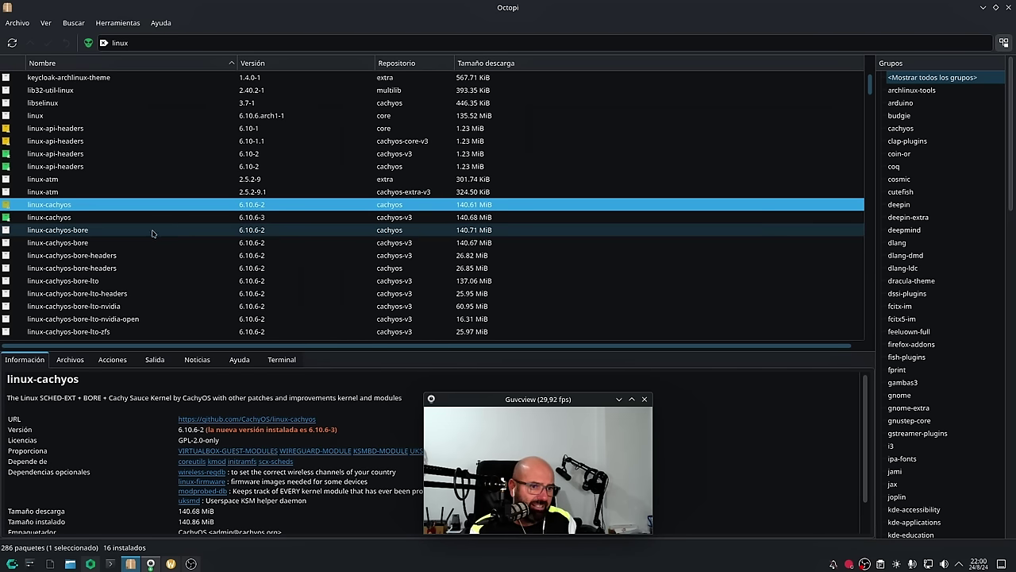
pyautogui.click(73, 219)
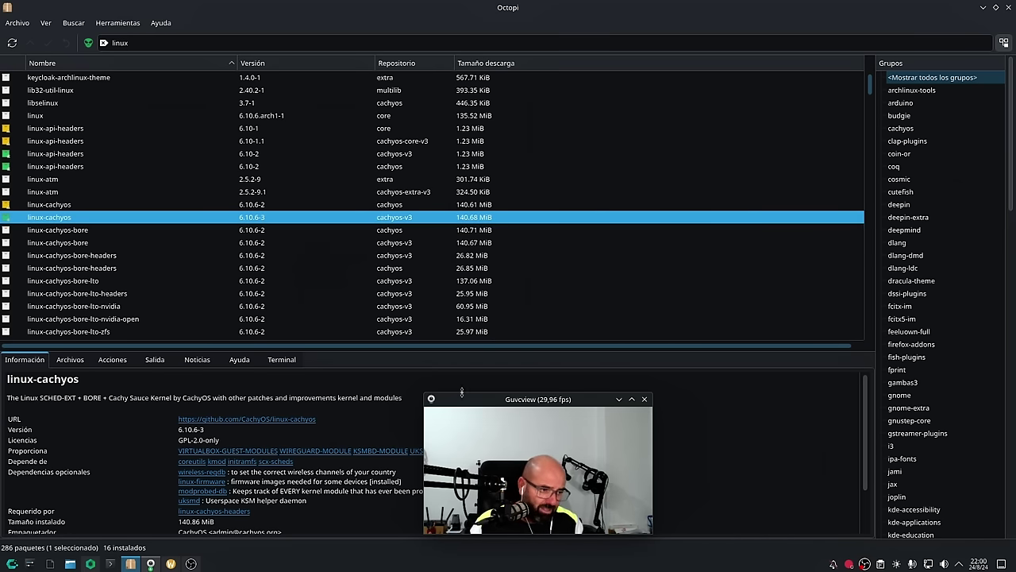
pyautogui.moveTo(486, 399); pyautogui.dragTo(139, 377)
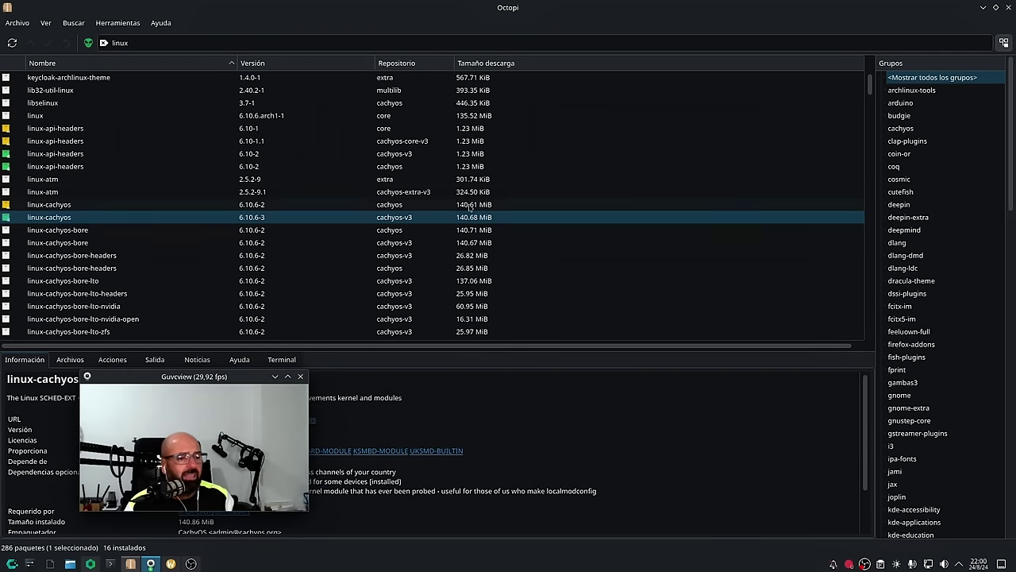
# Close Octopi and open the Dolphin file manager, placing its window clear of the webcam preview.
pyautogui.click(1012, 8)
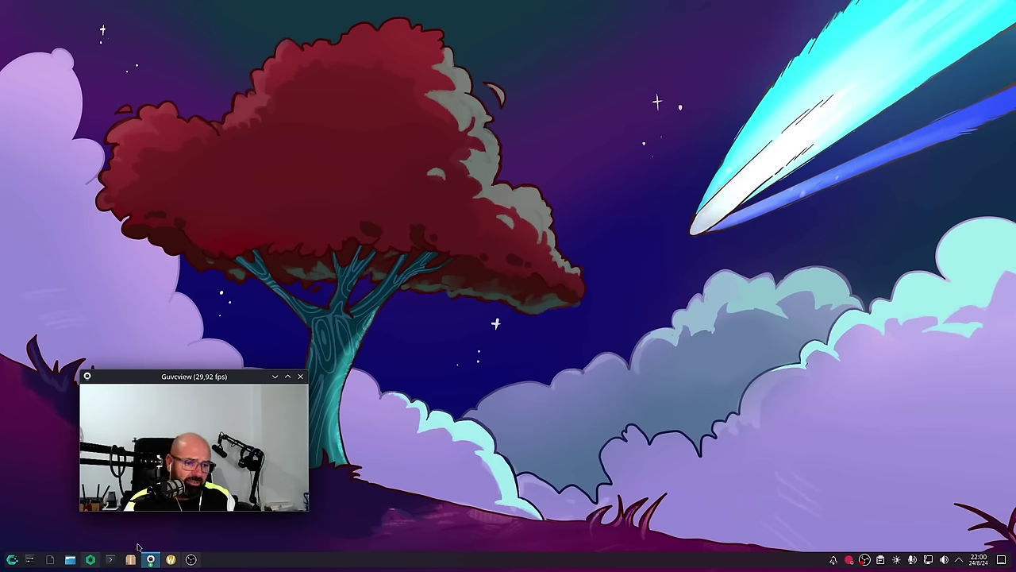
pyautogui.click(70, 559)
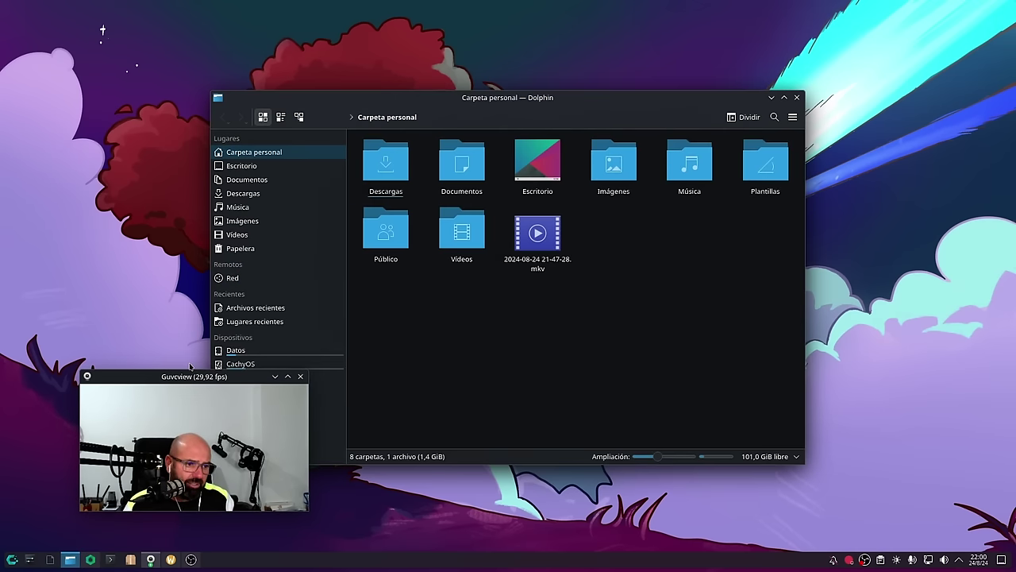
pyautogui.moveTo(187, 374); pyautogui.dragTo(112, 406)
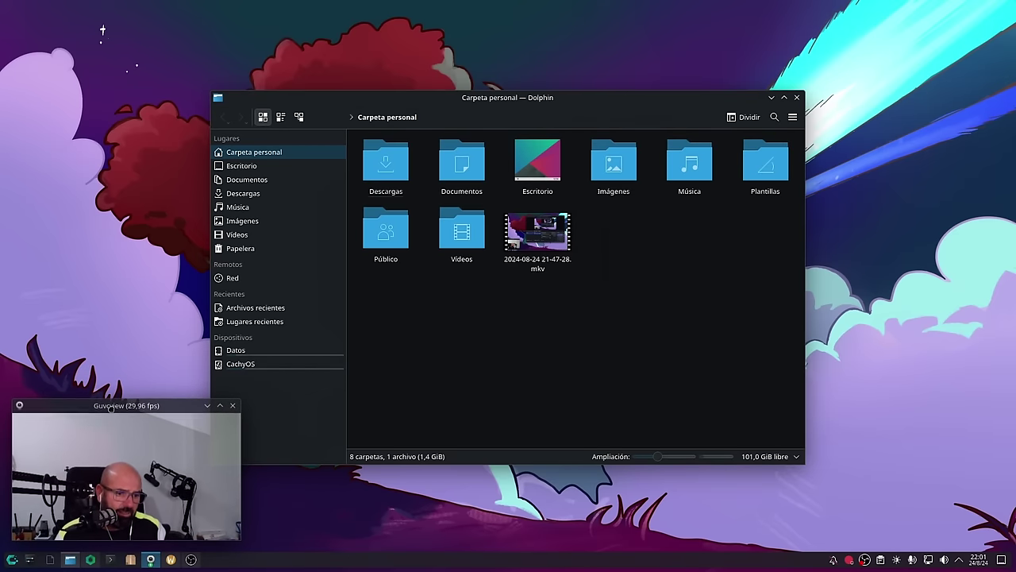
pyautogui.click(458, 284)
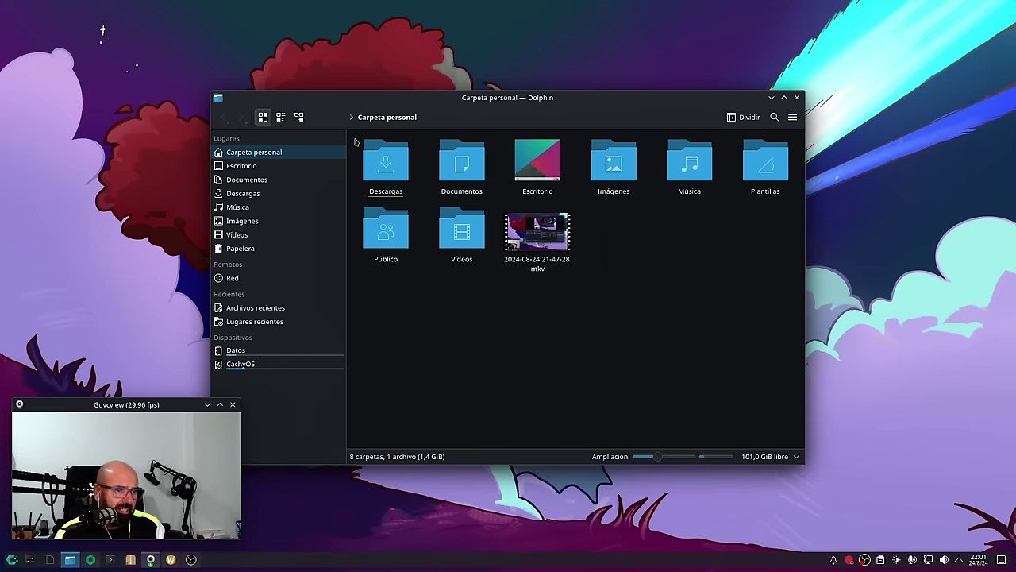
pyautogui.moveTo(484, 104); pyautogui.dragTo(523, 55)
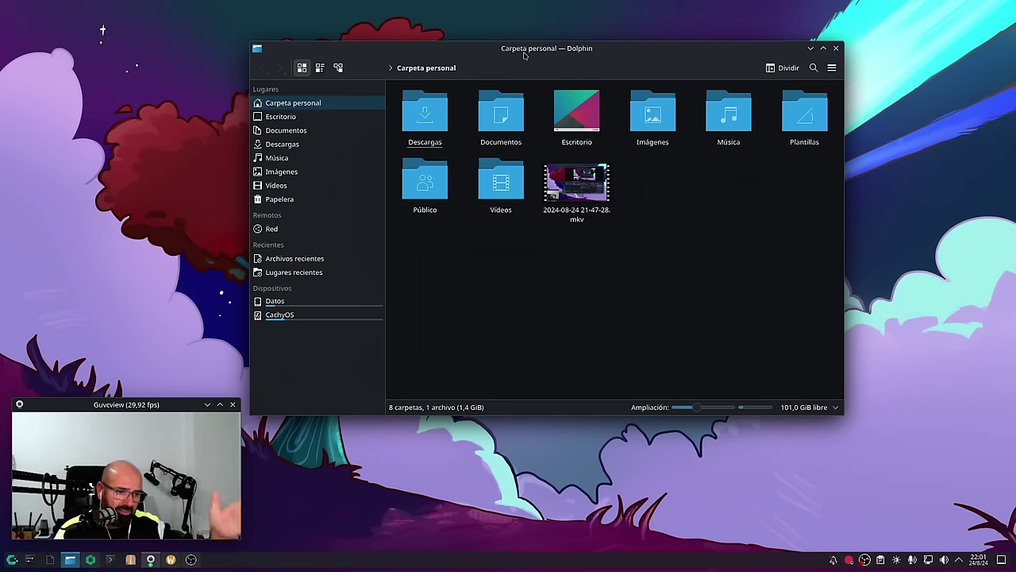
# Find pacman.conf in the etc folder of the CachyOS drive and open it in the Kate text editor.
pyautogui.click(308, 313)
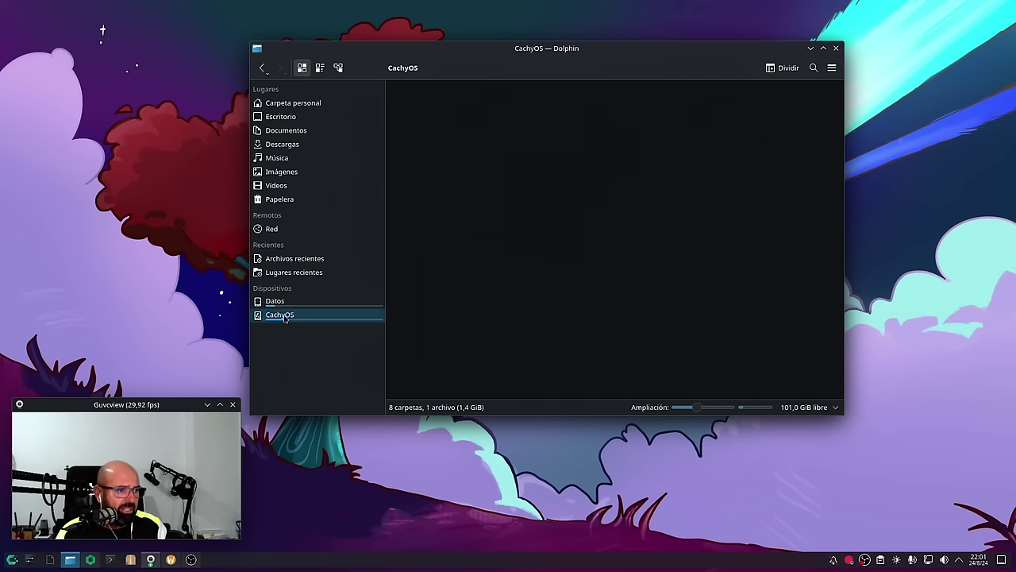
pyautogui.doubleClick(658, 111)
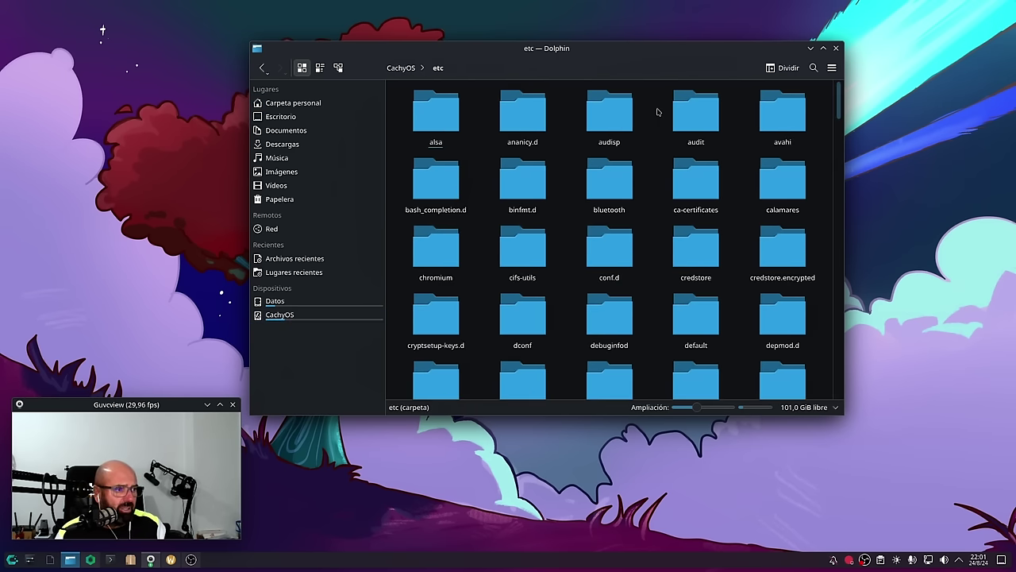
pyautogui.scroll(-10, 551, 269)
pyautogui.scroll(-15, 551, 268)
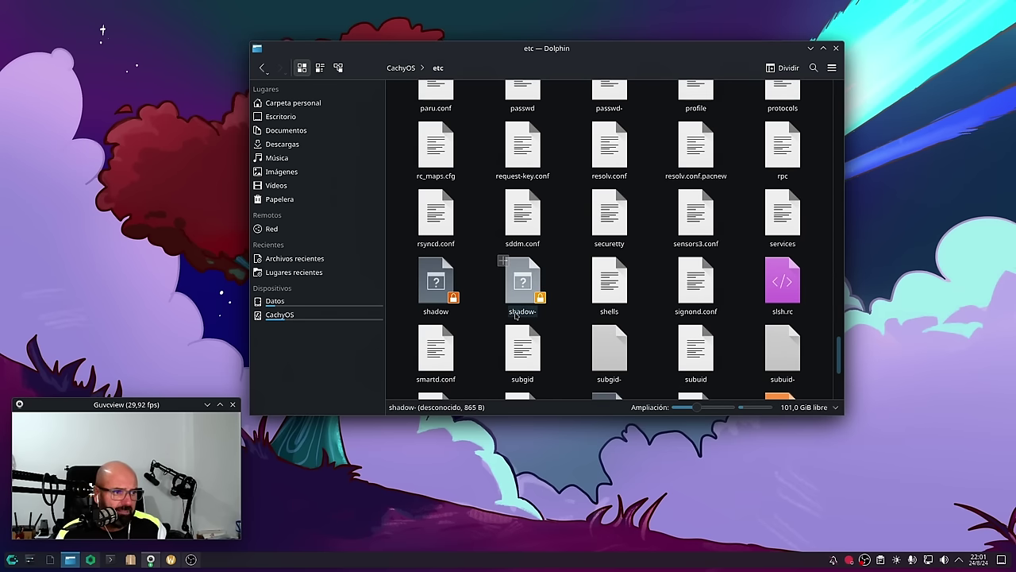
pyautogui.scroll(1, 520, 314)
pyautogui.scroll(3, 594, 310)
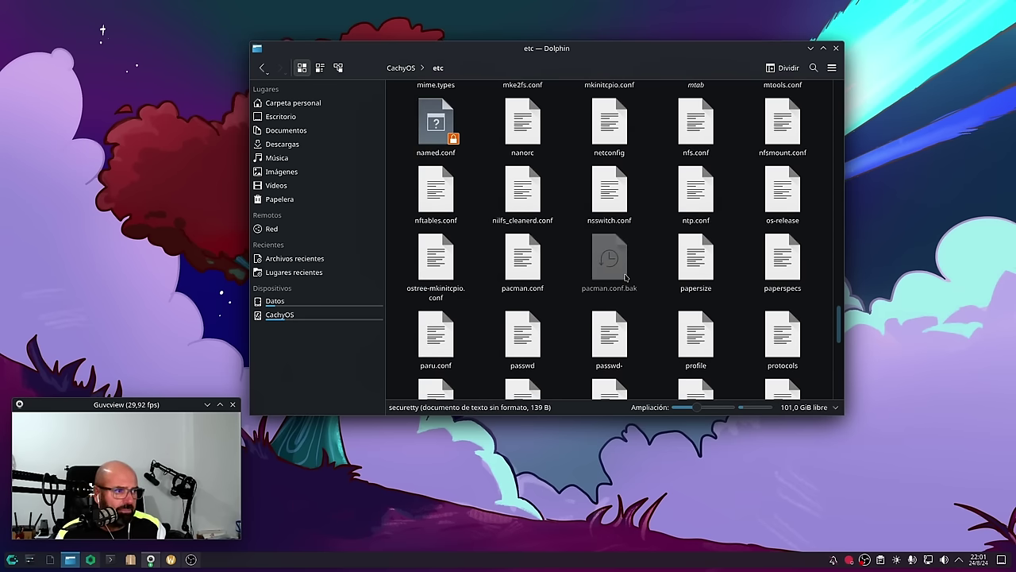
pyautogui.scroll(1, 579, 323)
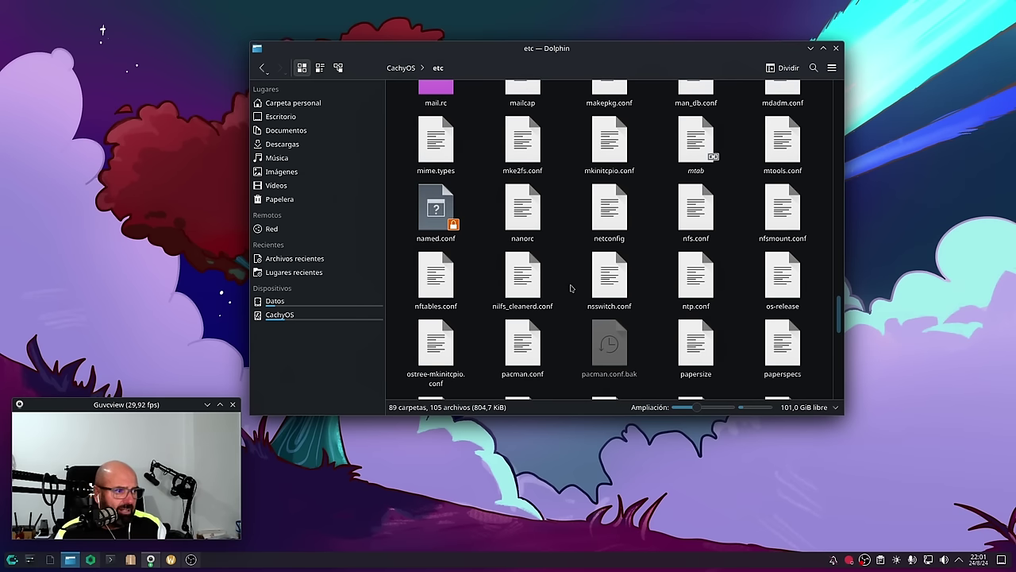
pyautogui.scroll(-1, 606, 275)
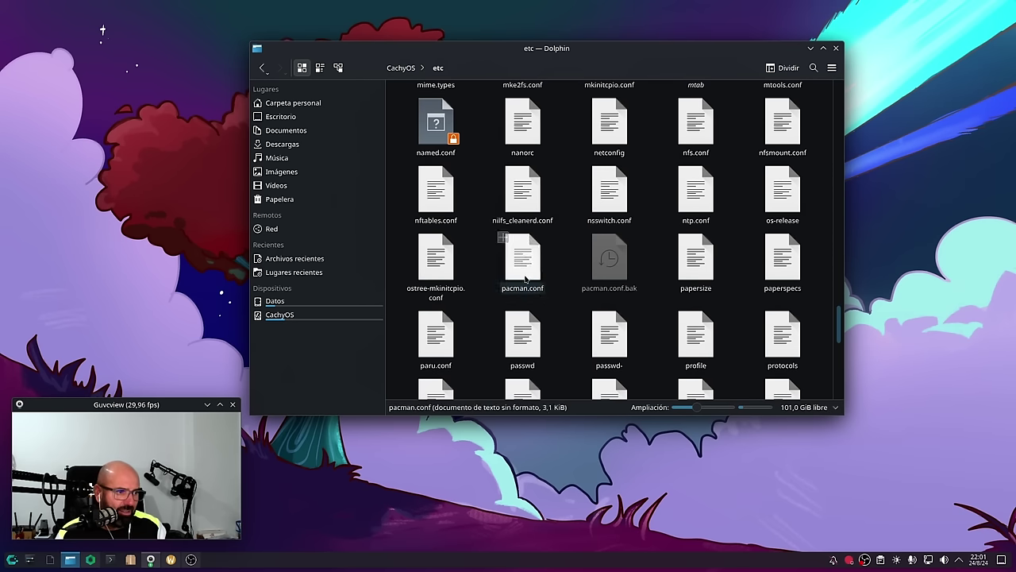
pyautogui.click(509, 261)
pyautogui.rightClick(509, 260)
pyautogui.click(548, 267)
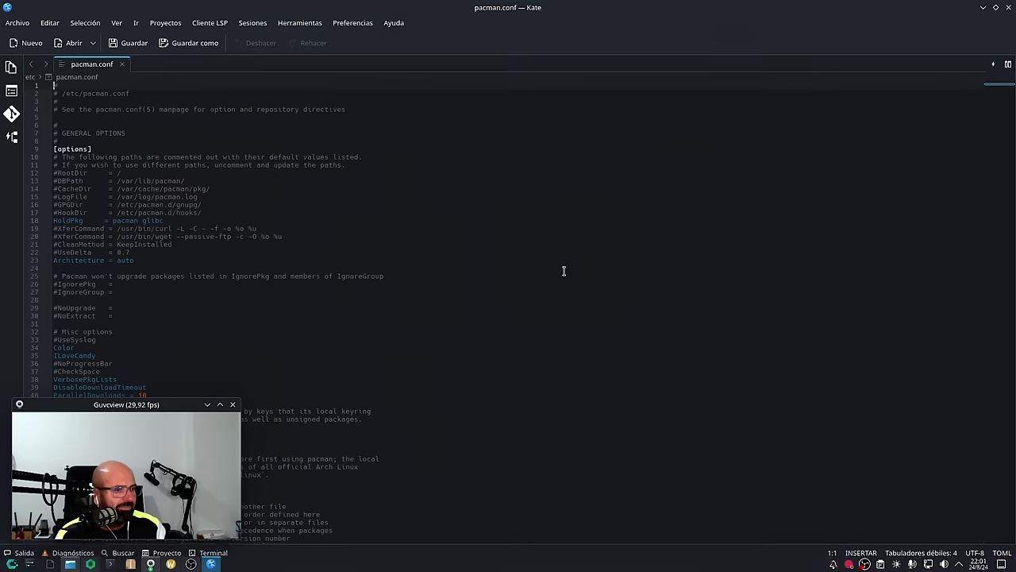
# Move the webcam preview off the text and highlight the cachyos-v3, cachyos-core-v3, cachyos-extra-v3 and cachyos repository entries in pacman.conf.
pyautogui.moveTo(132, 407); pyautogui.dragTo(643, 372)
pyautogui.scroll(-17, 429, 281)
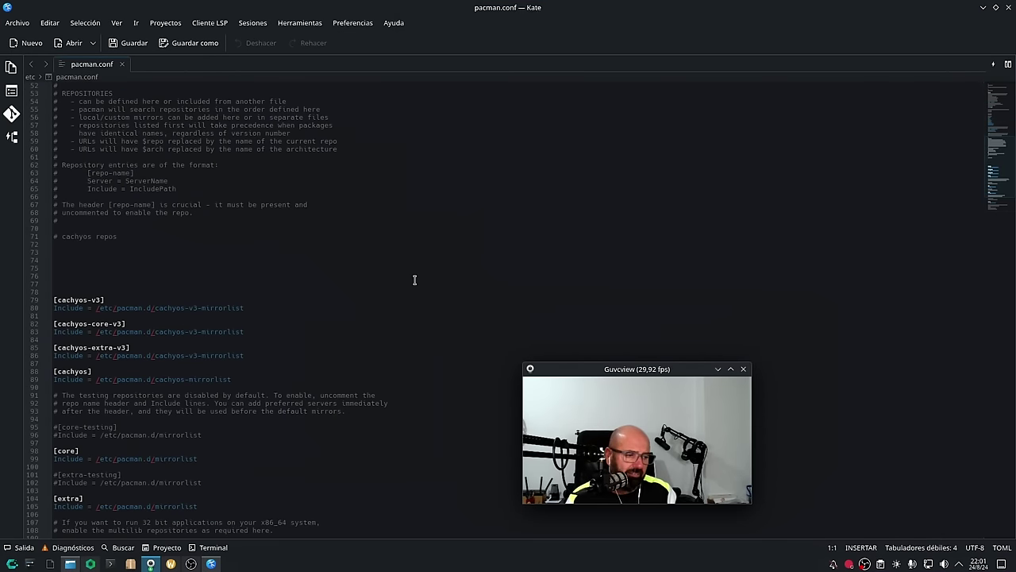
pyautogui.scroll(-2, 415, 279)
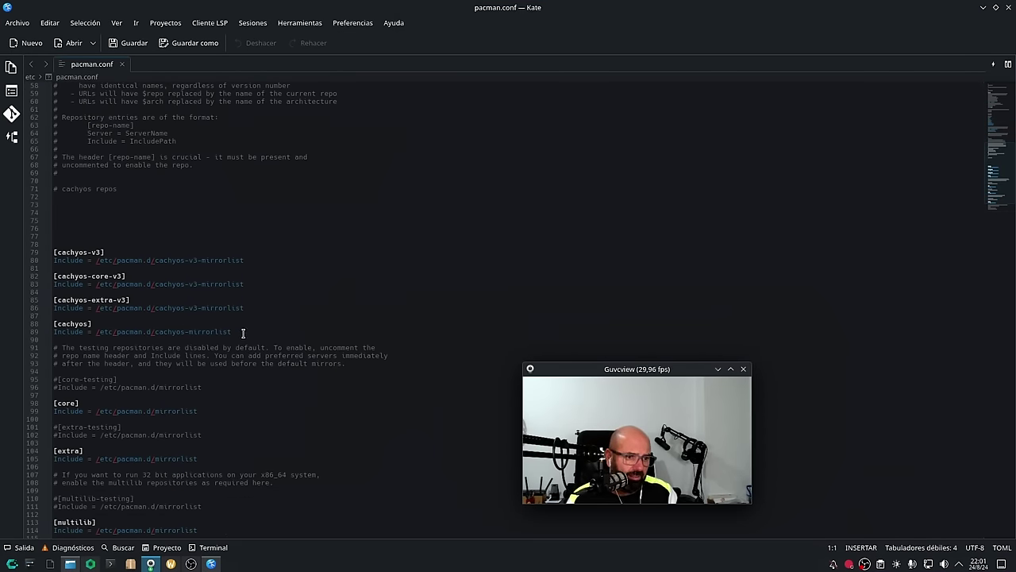
pyautogui.moveTo(243, 332); pyautogui.dragTo(46, 244)
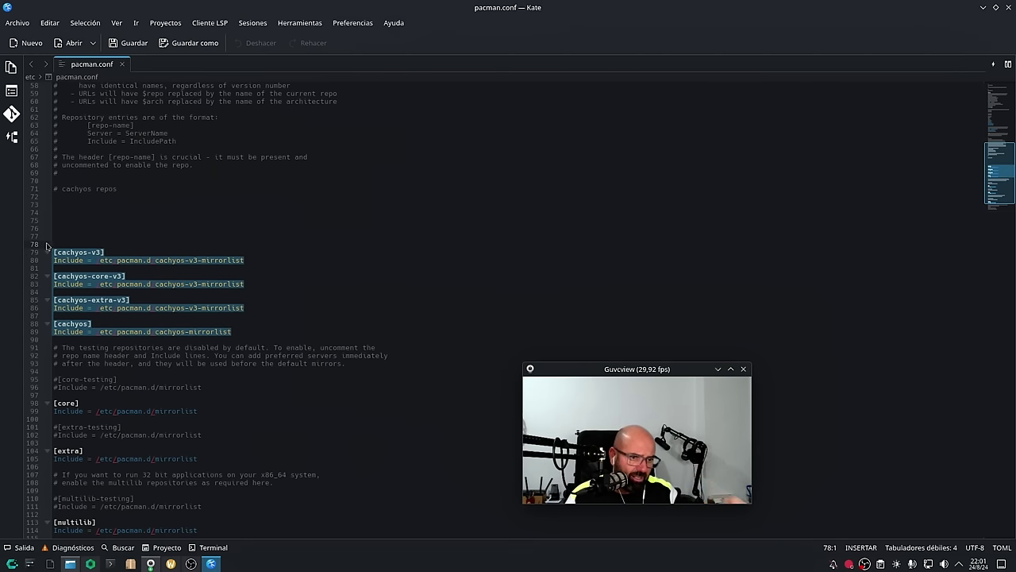
# Highlight the standard core, extra and multilib repository entries in pacman.conf, and close the file in Kate.
pyautogui.click(229, 451)
pyautogui.moveTo(211, 460); pyautogui.dragTo(56, 419)
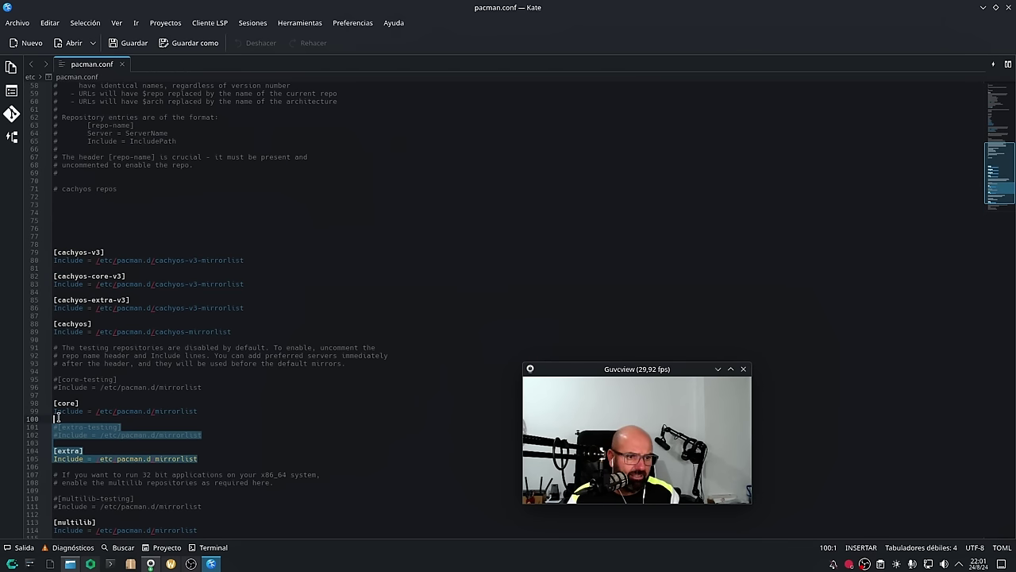
pyautogui.click(313, 435)
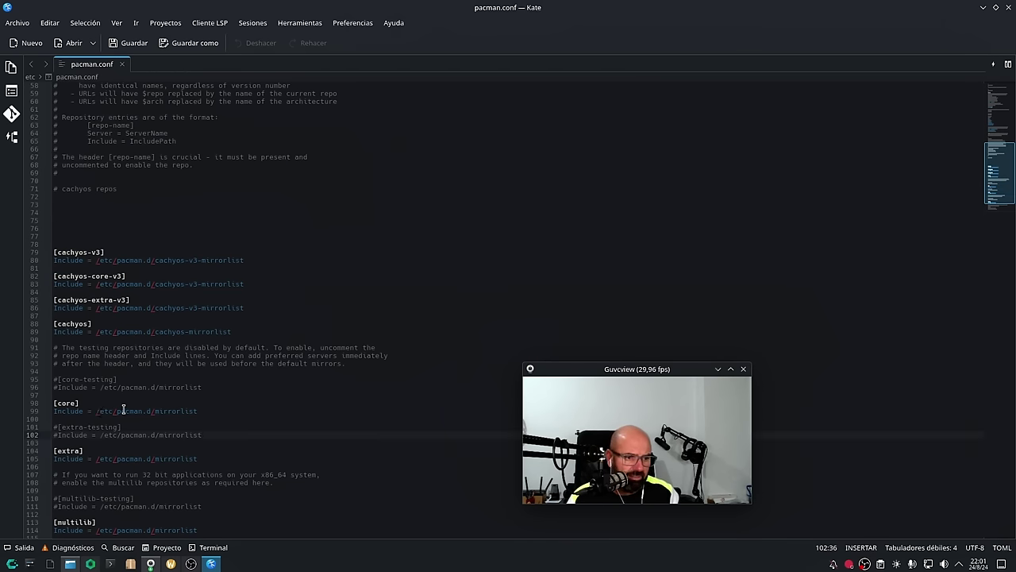
pyautogui.scroll(-2, 223, 508)
pyautogui.moveTo(204, 481); pyautogui.dragTo(55, 356)
pyautogui.click(287, 375)
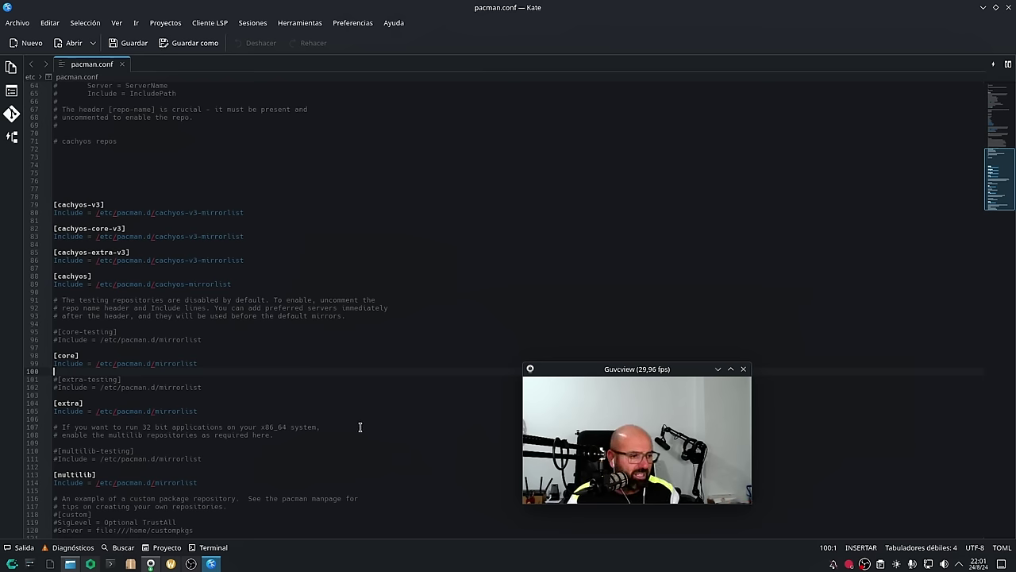
pyautogui.moveTo(571, 375); pyautogui.dragTo(409, 381)
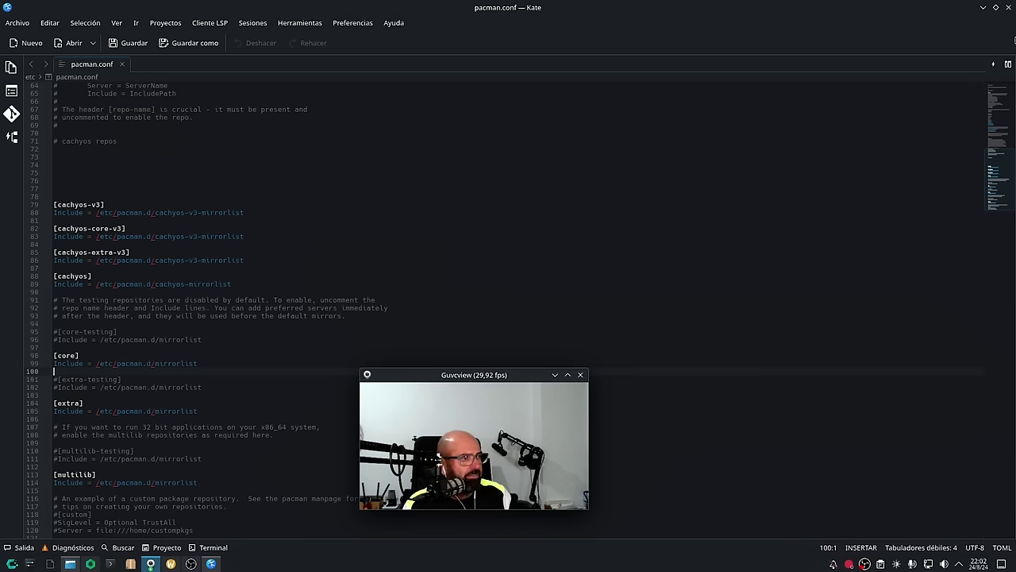
pyautogui.click(1008, 14)
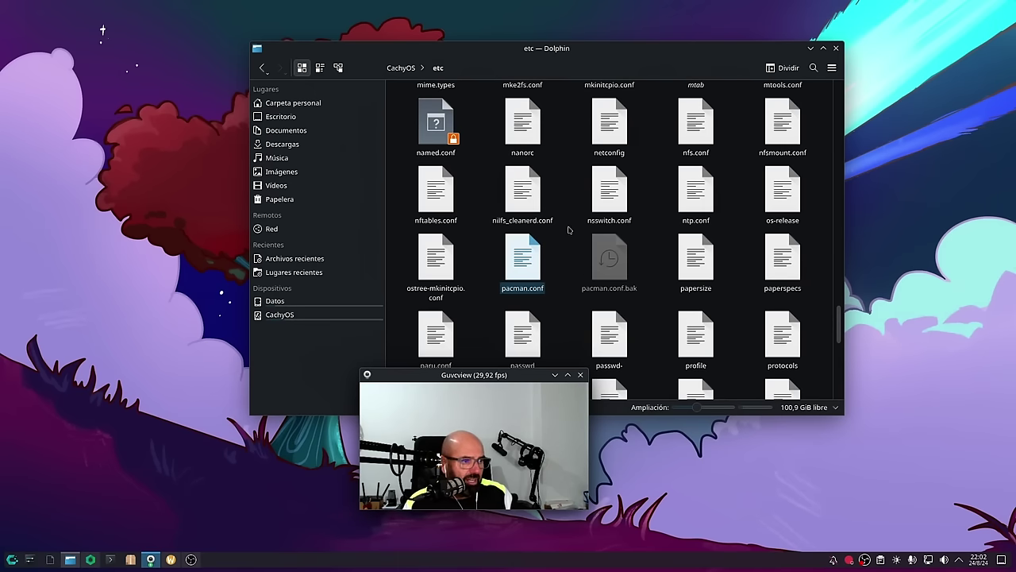
# Move the webcam preview clear of the Dolphin window and open the pacman.d folder inside etc.
pyautogui.scroll(10, 508, 177)
pyautogui.moveTo(449, 374); pyautogui.dragTo(101, 397)
pyautogui.scroll(5, 517, 276)
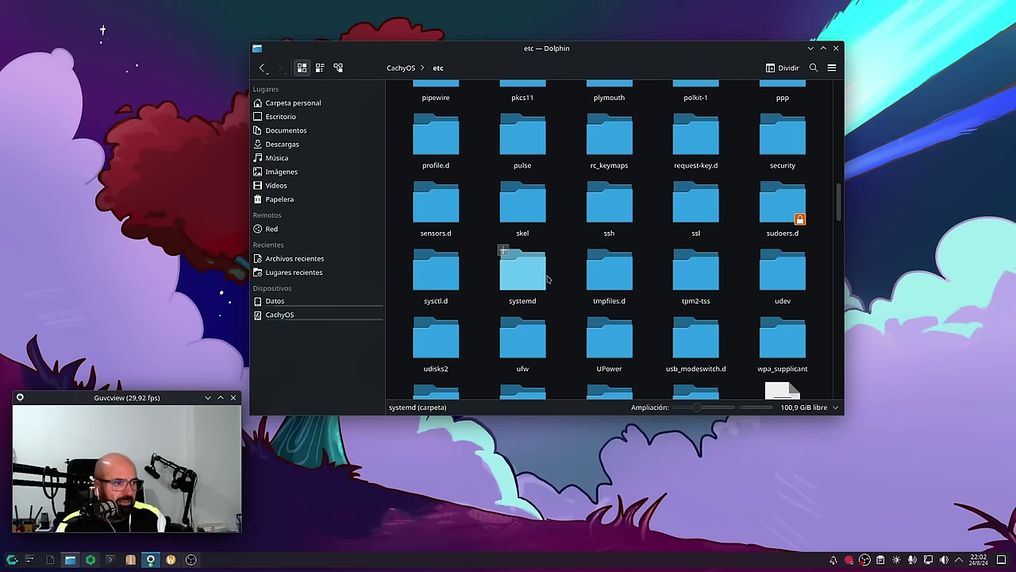
pyautogui.scroll(1, 532, 291)
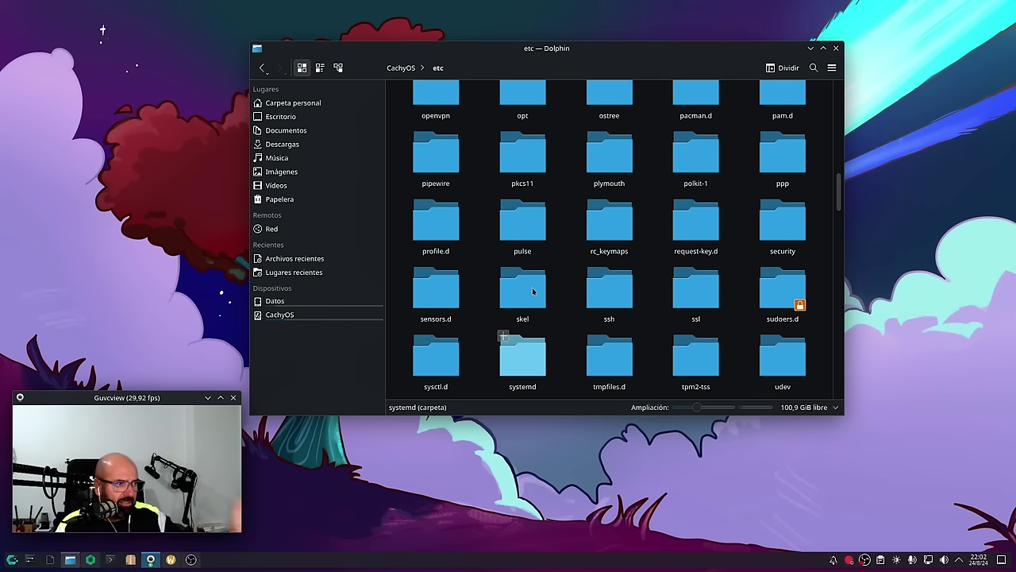
pyautogui.scroll(1, 683, 226)
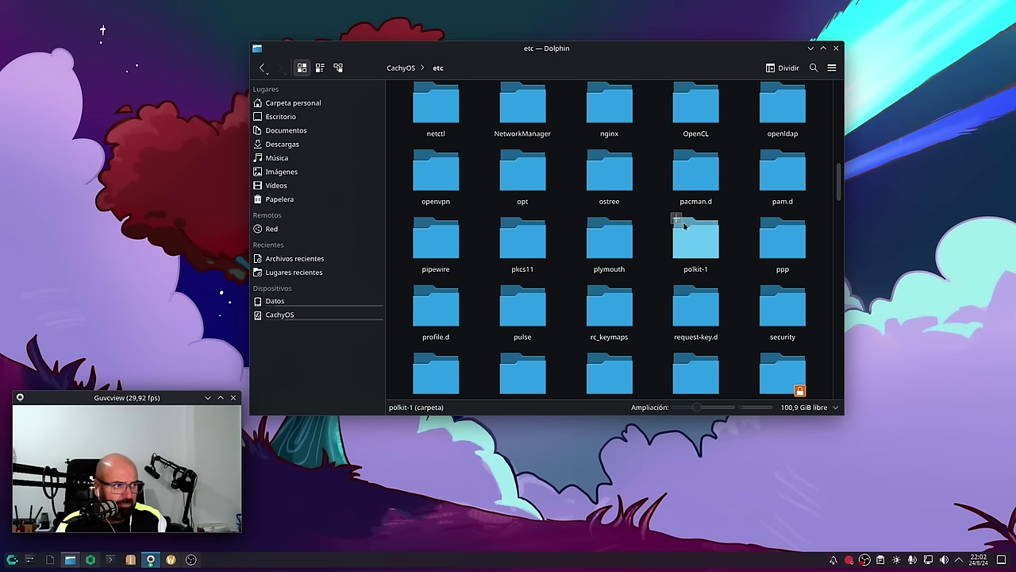
pyautogui.click(712, 175)
pyautogui.doubleClick(712, 175)
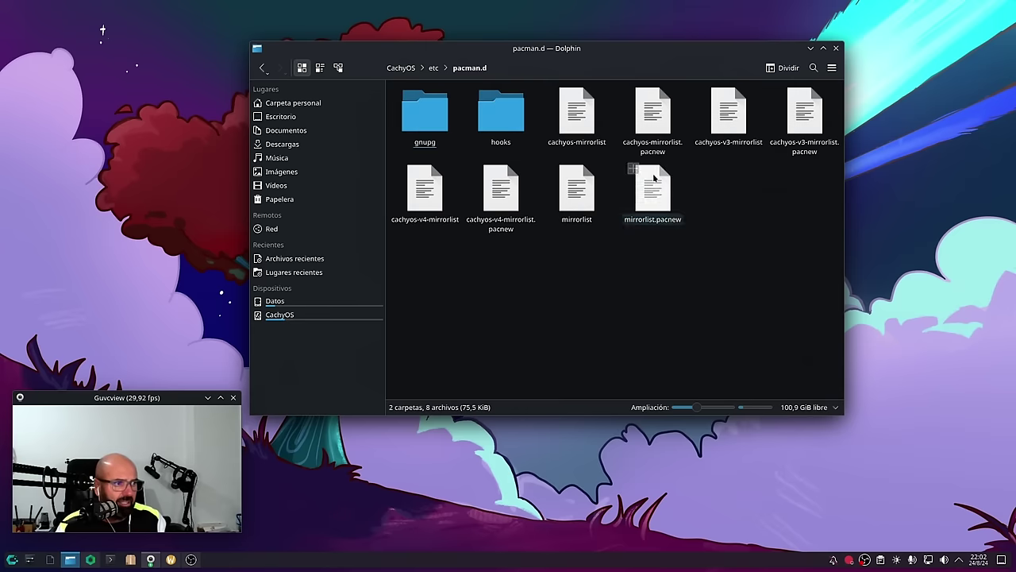
# Open cachyos-mirrorlist in Kate, review its mirror speed results and server list, and close it.
pyautogui.click(585, 125)
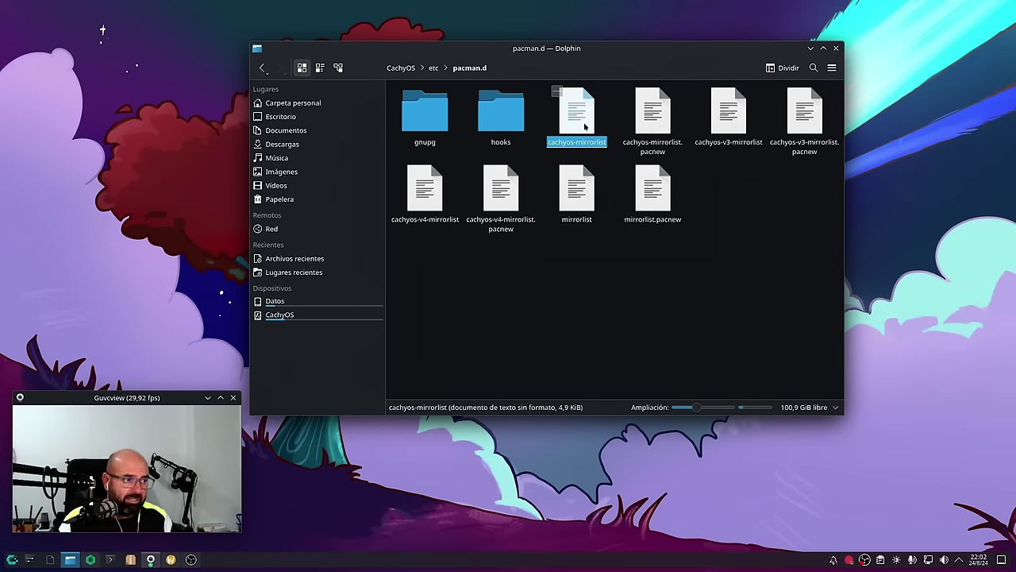
pyautogui.rightClick(586, 125)
pyautogui.click(611, 132)
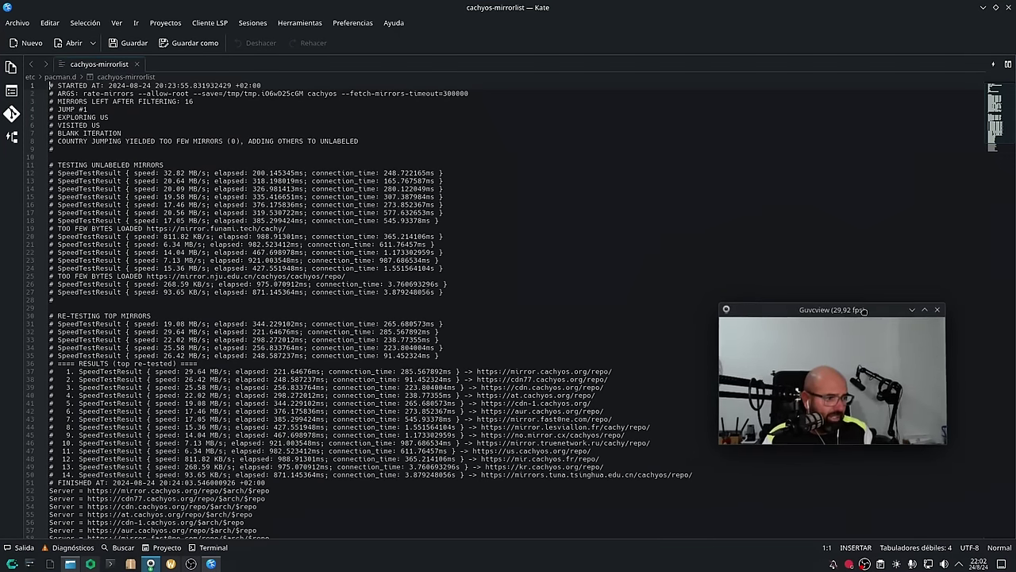
pyautogui.scroll(-1, 482, 339)
pyautogui.scroll(-1, 482, 339)
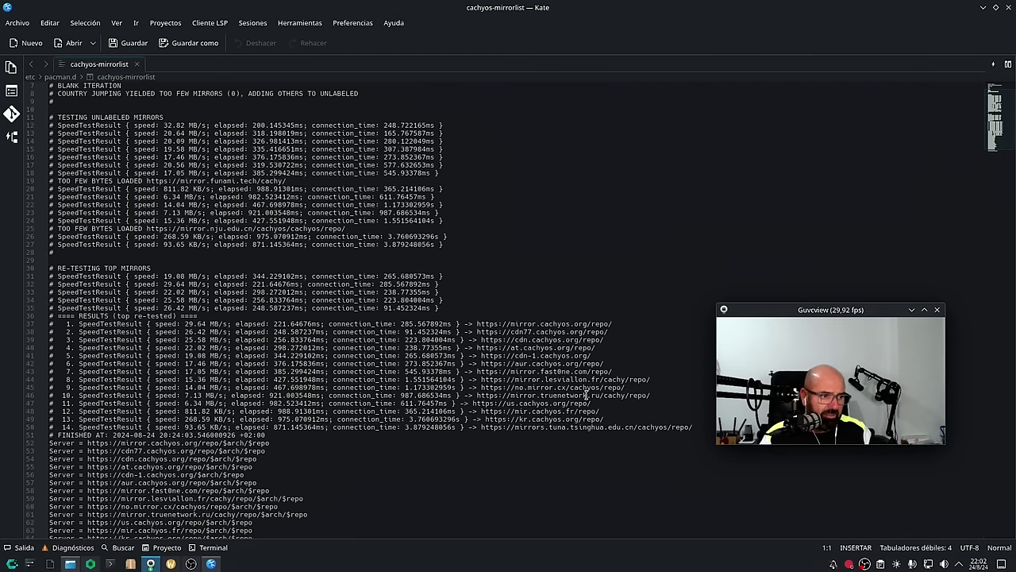
pyautogui.scroll(-1, 276, 338)
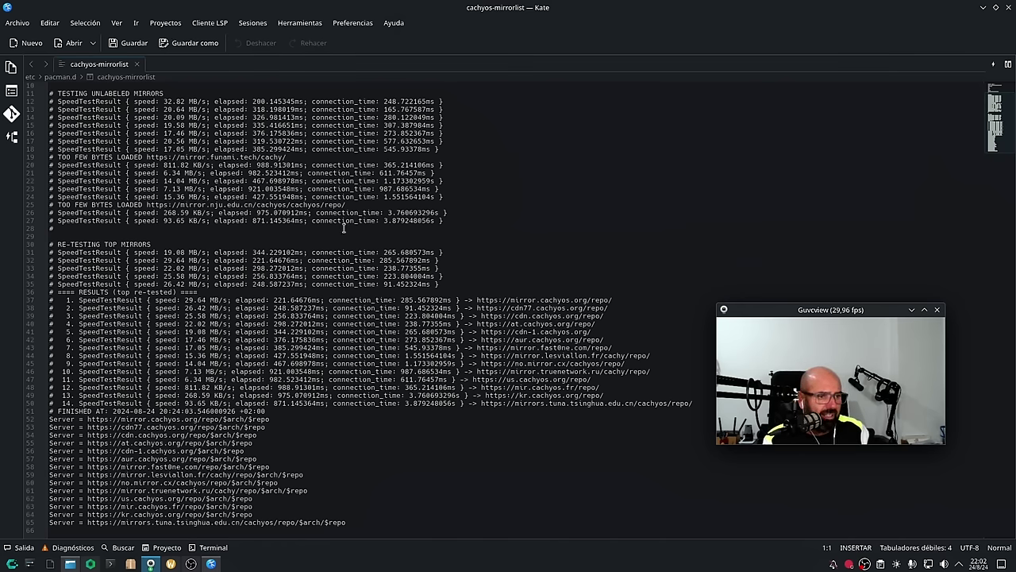
pyautogui.click(1008, 7)
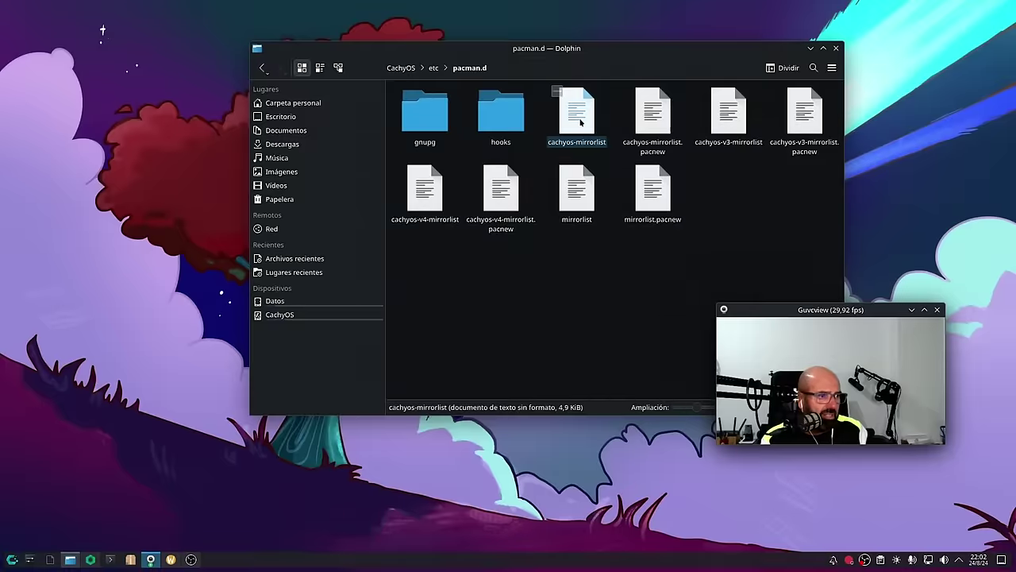
# Open cachyos-v3-mirrorlist in Kate, review its server addresses down to the end, and close it.
pyautogui.click(728, 119)
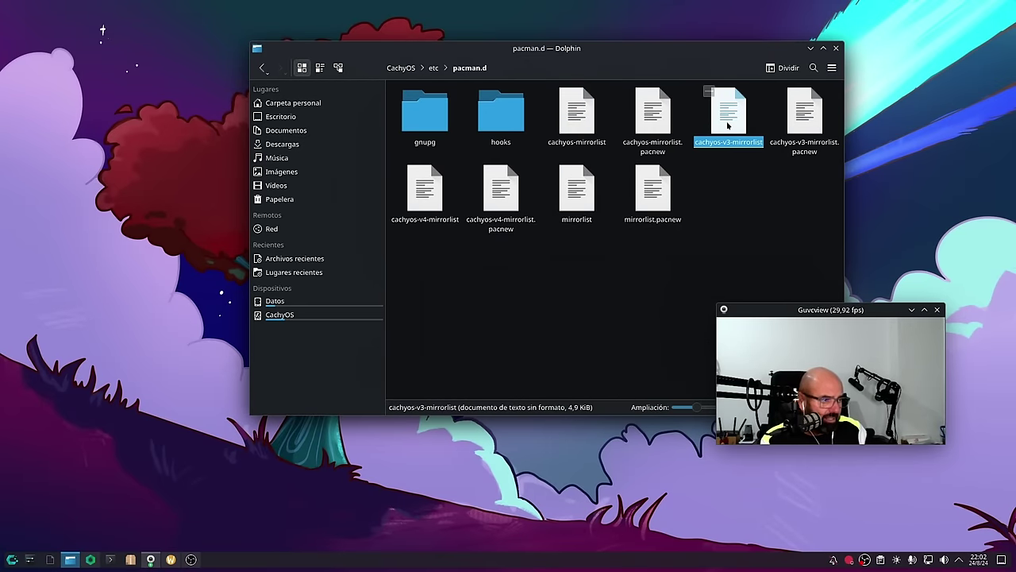
pyautogui.rightClick(727, 123)
pyautogui.click(754, 131)
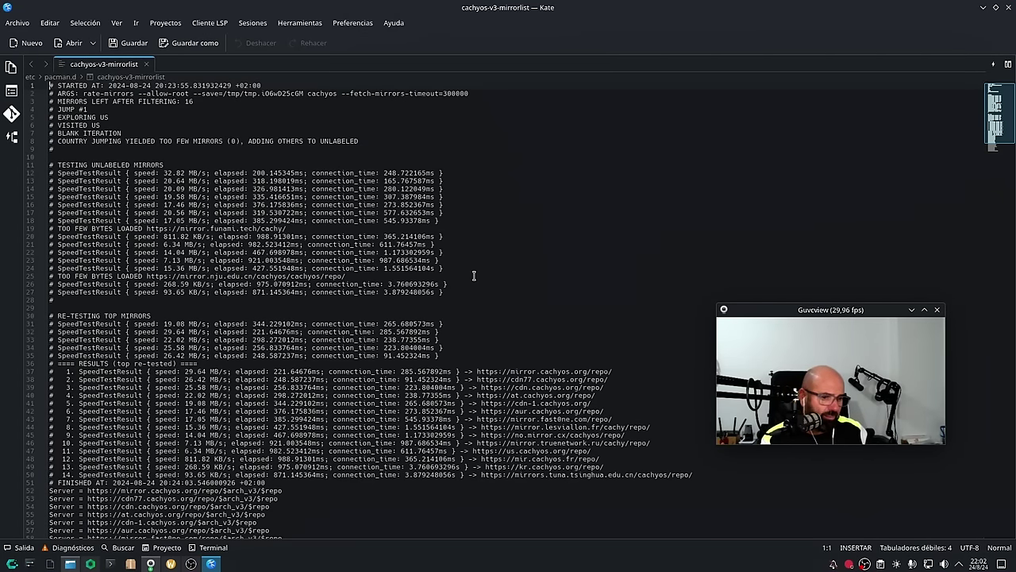
pyautogui.scroll(-2, 523, 327)
pyautogui.scroll(-1, 467, 409)
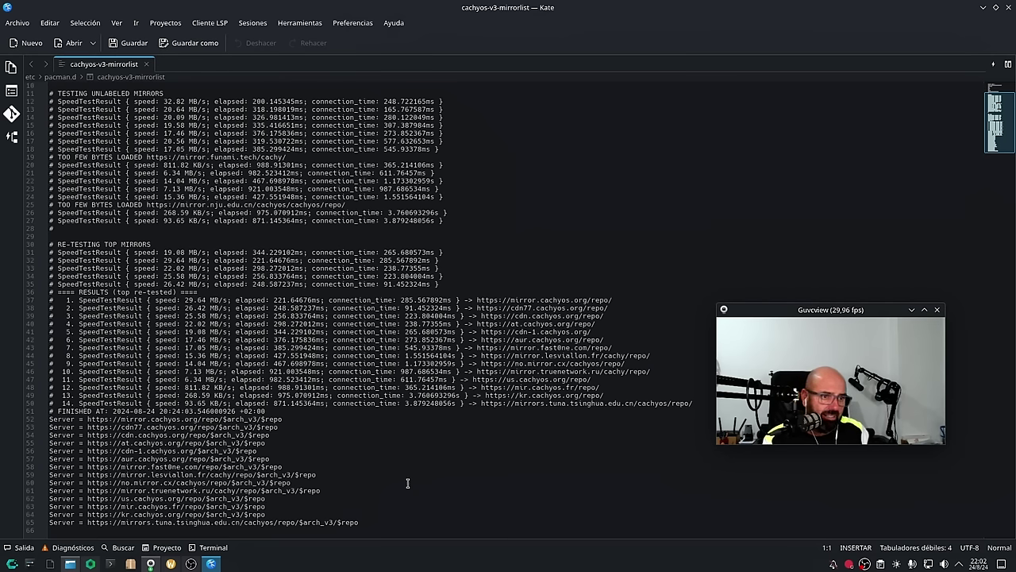
pyautogui.scroll(3, 396, 502)
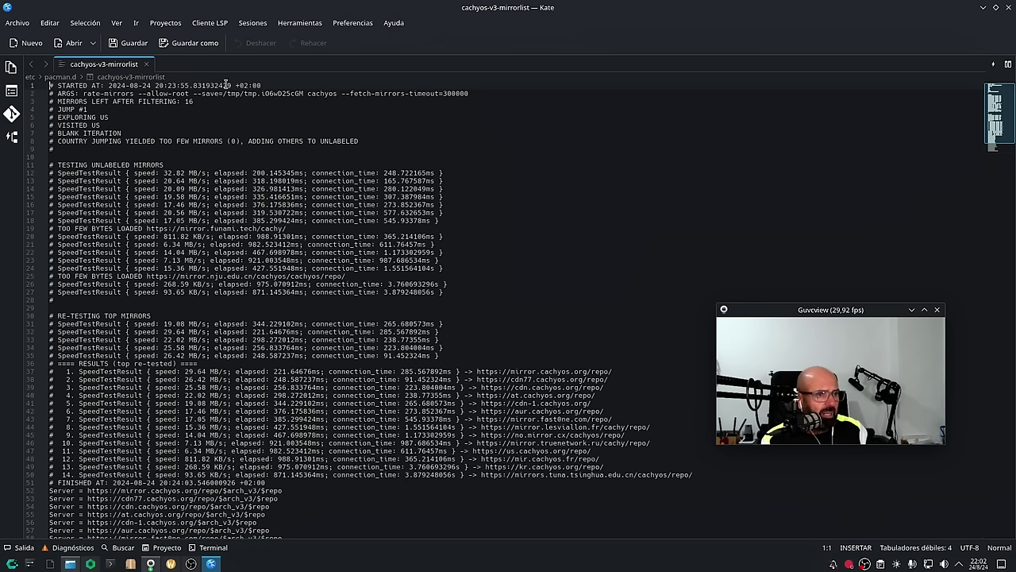
pyautogui.click(1008, 7)
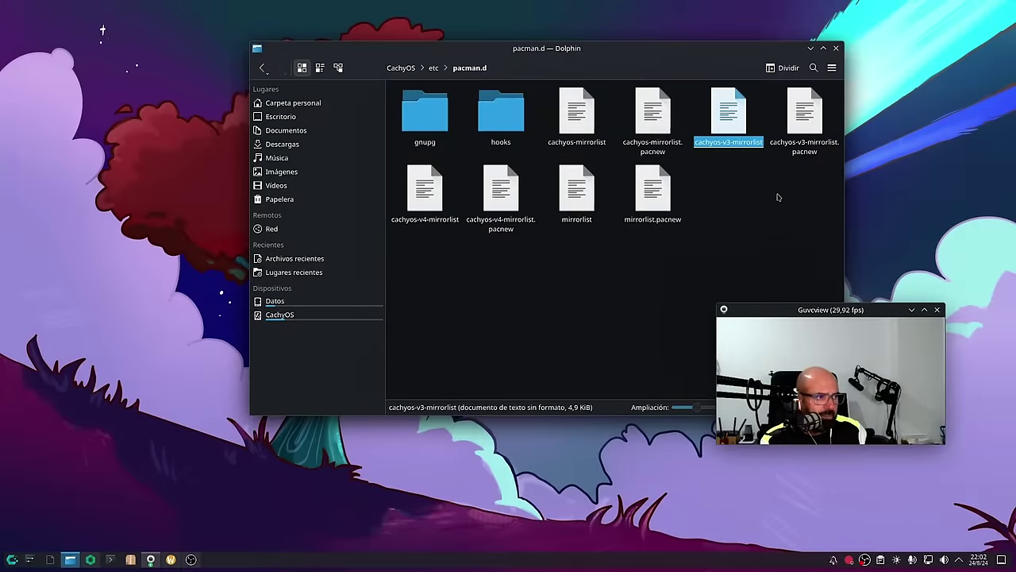
# Open cachyos-v4-mirrorlist in Kate, look over its server addresses, and close it.
pyautogui.click(424, 193)
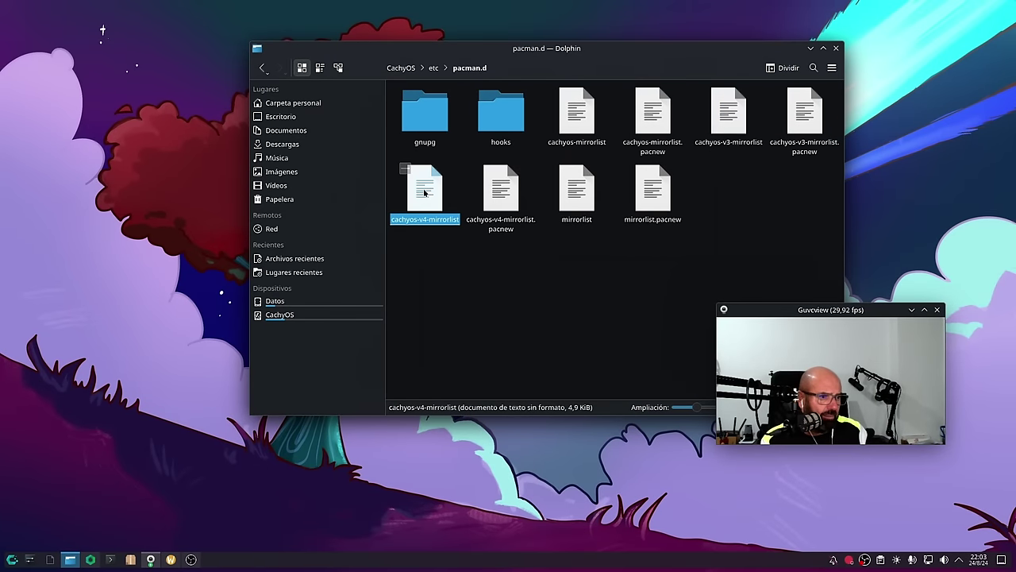
pyautogui.rightClick(425, 192)
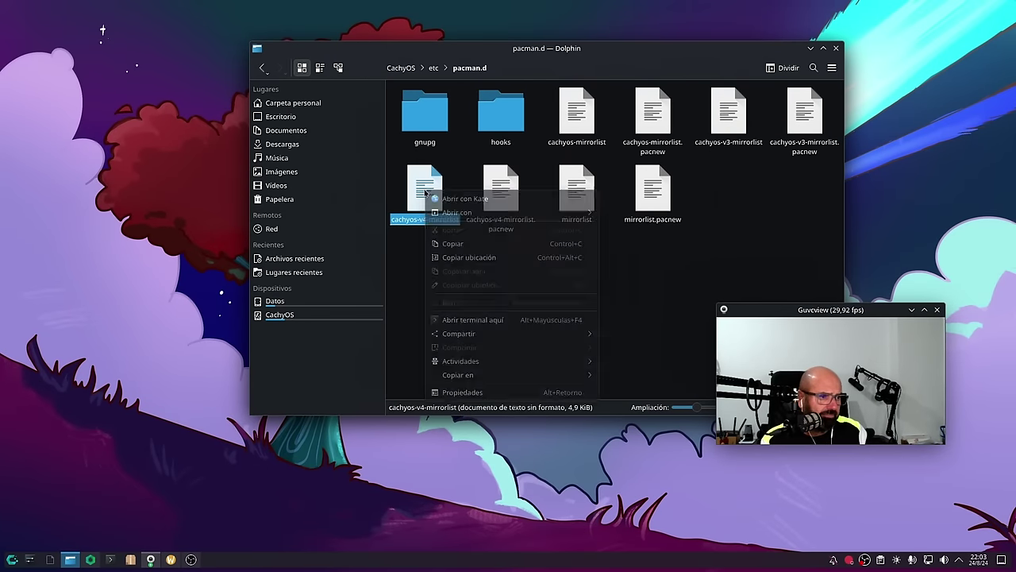
pyautogui.click(471, 200)
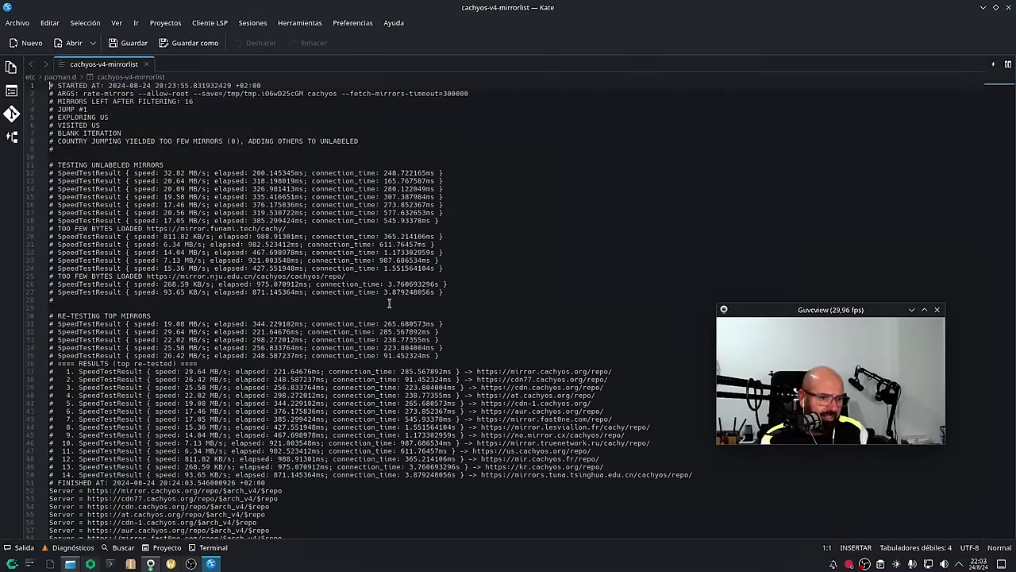
pyautogui.scroll(3, 373, 312)
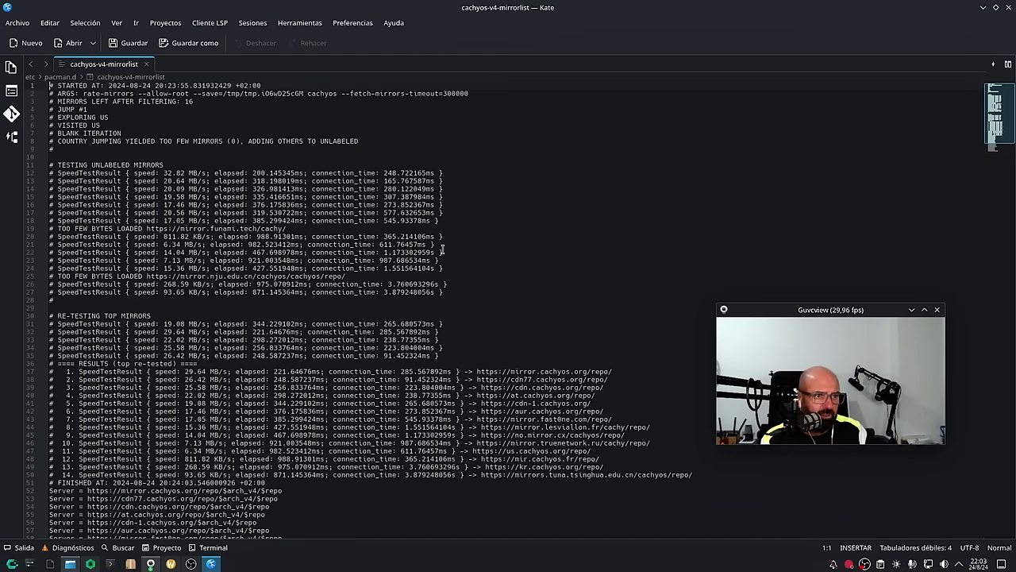
pyautogui.click(1009, 7)
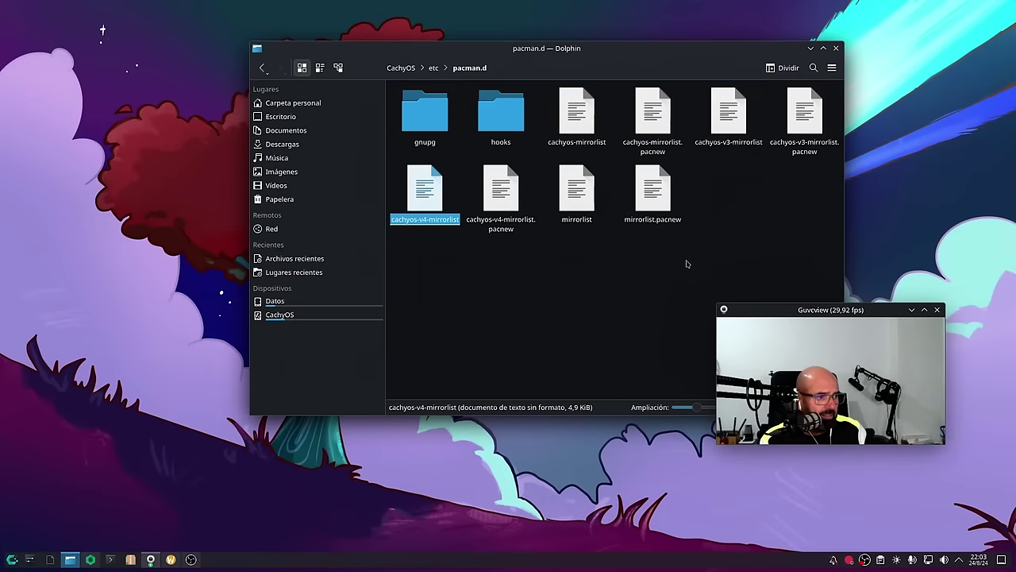
# Open the plain mirrorlist file in Kate, read its comments and Arch Linux server entries, and close it.
pyautogui.click(575, 186)
pyautogui.rightClick(587, 191)
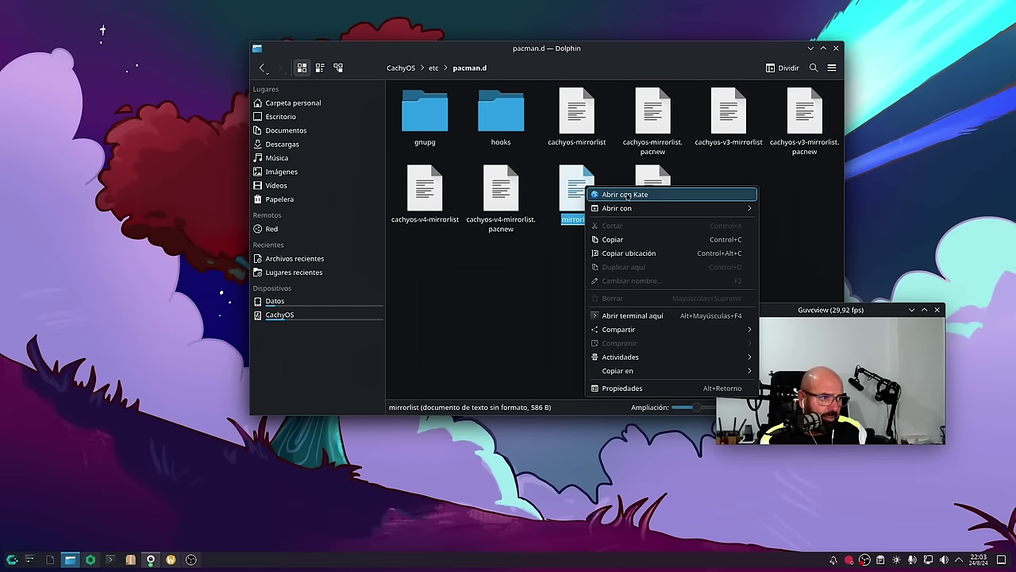
pyautogui.click(624, 195)
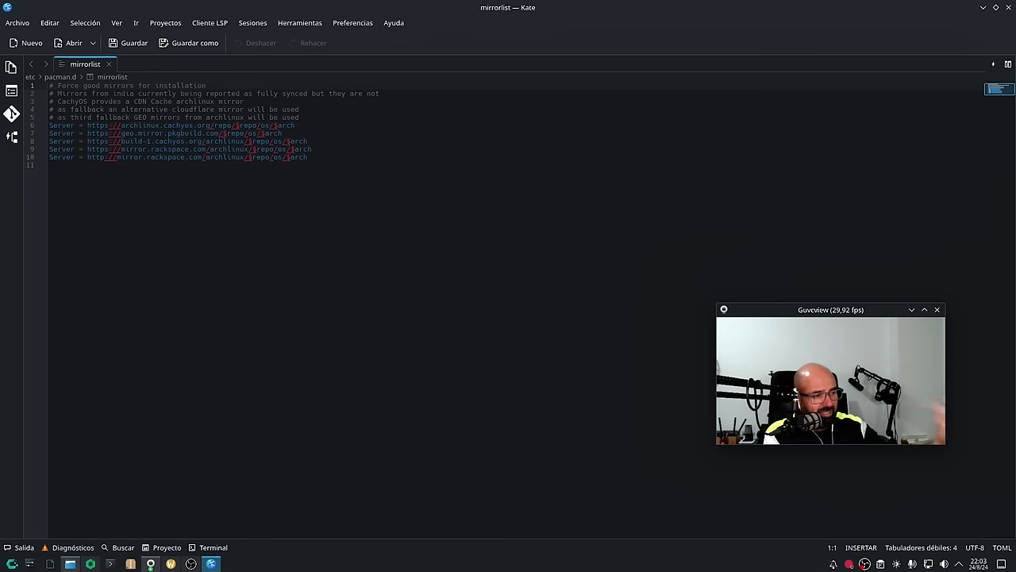
pyautogui.click(1008, 7)
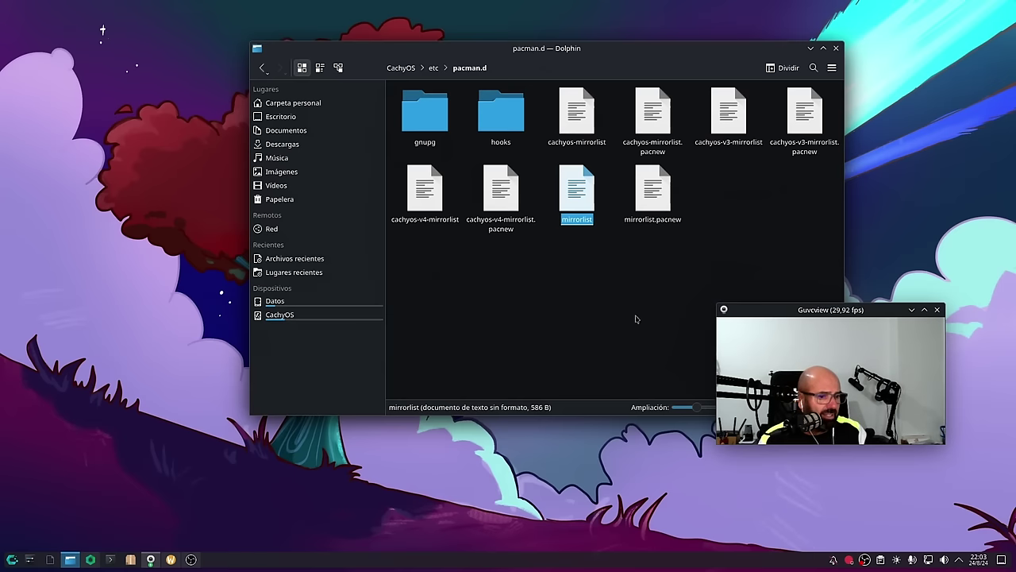
# Switch to the Octopi package manager and search the packages for ffmpeg.
pyautogui.click(130, 559)
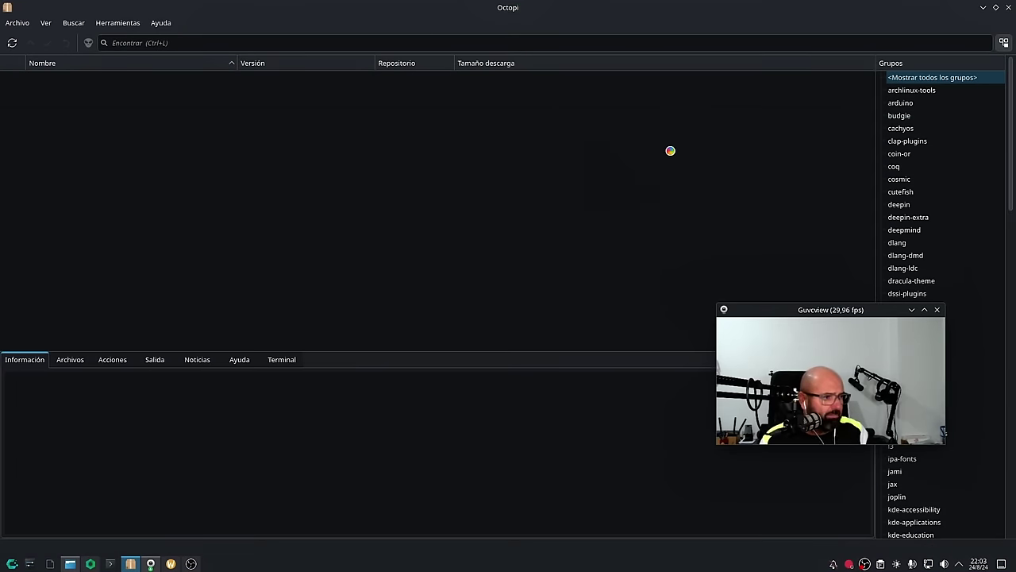
pyautogui.click(176, 42)
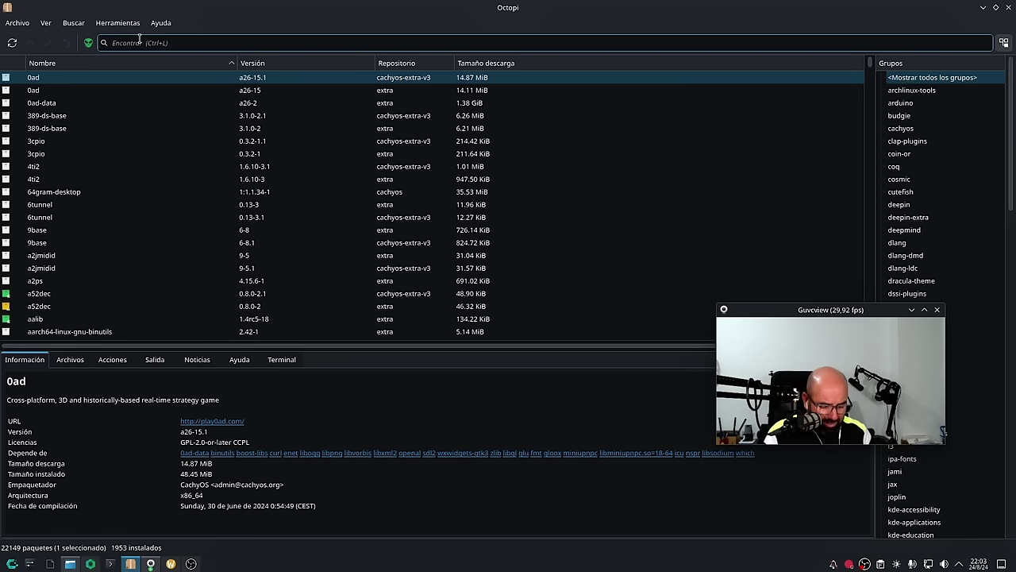
pyautogui.write('ffp')
pyautogui.press('BackSpace')
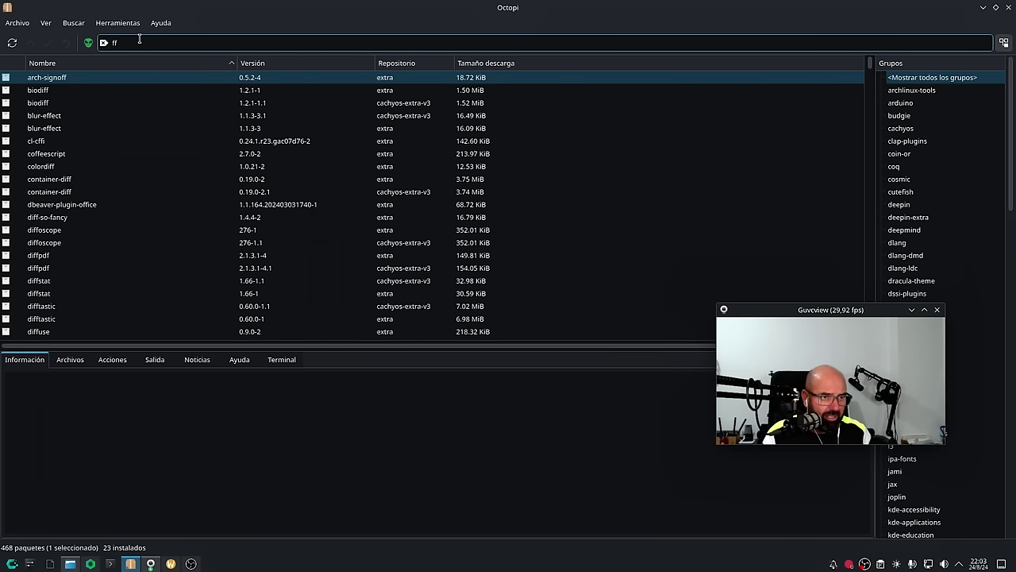
pyautogui.write('mpeg')
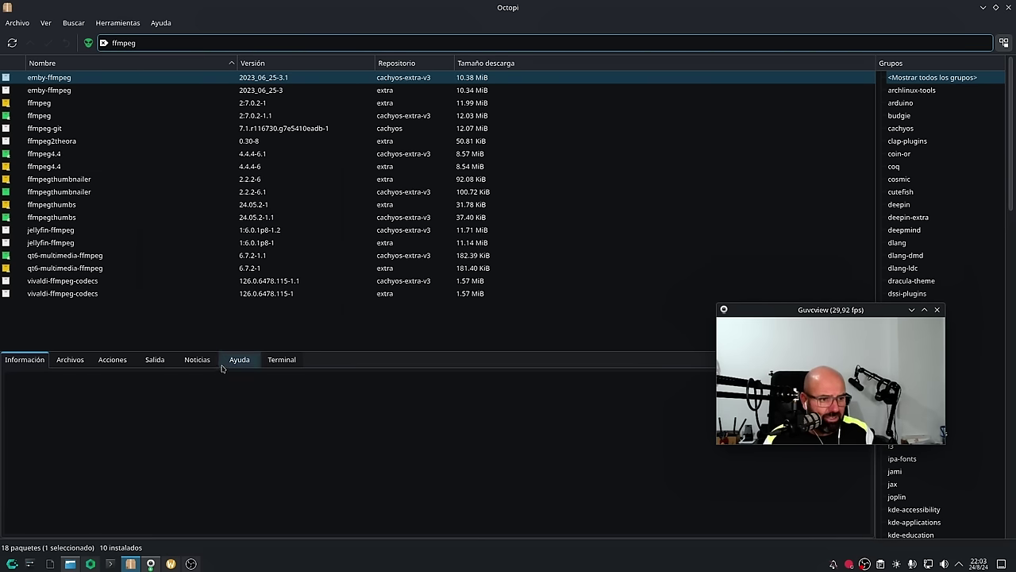
# Show Octopi's help information and find the package classification legend explaining the status icon colours.
pyautogui.click(197, 359)
pyautogui.click(232, 363)
pyautogui.scroll(-1, 166, 408)
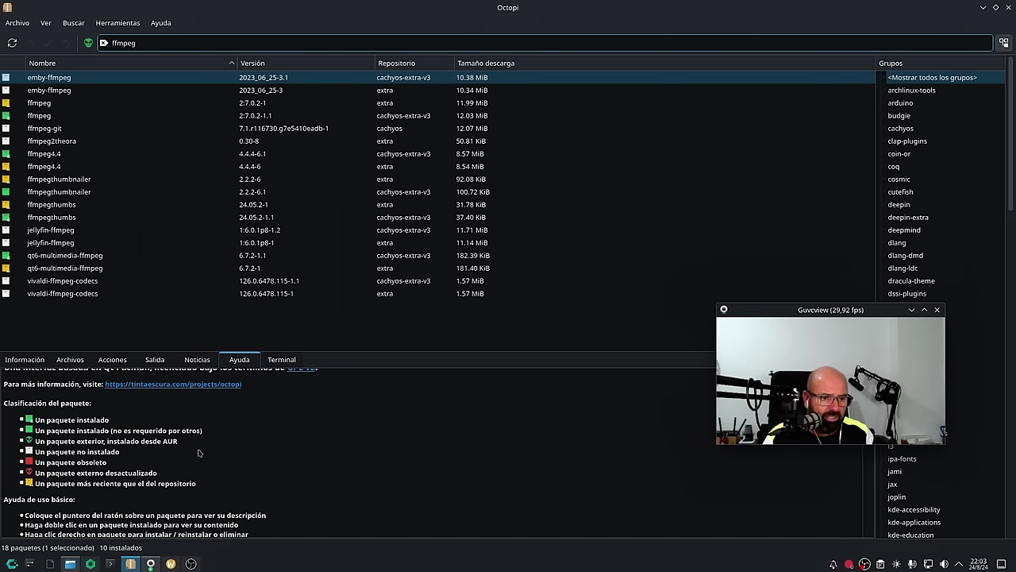
# Close the Octopi package manager and the pacman.d folder window to return to the empty desktop.
pyautogui.moveTo(583, 251)
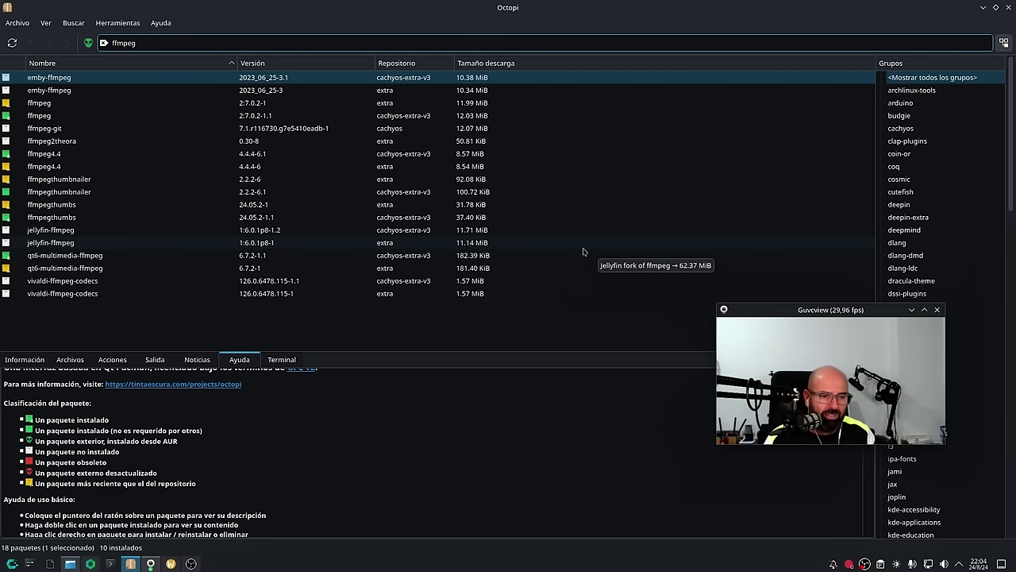
pyautogui.click(1009, 6)
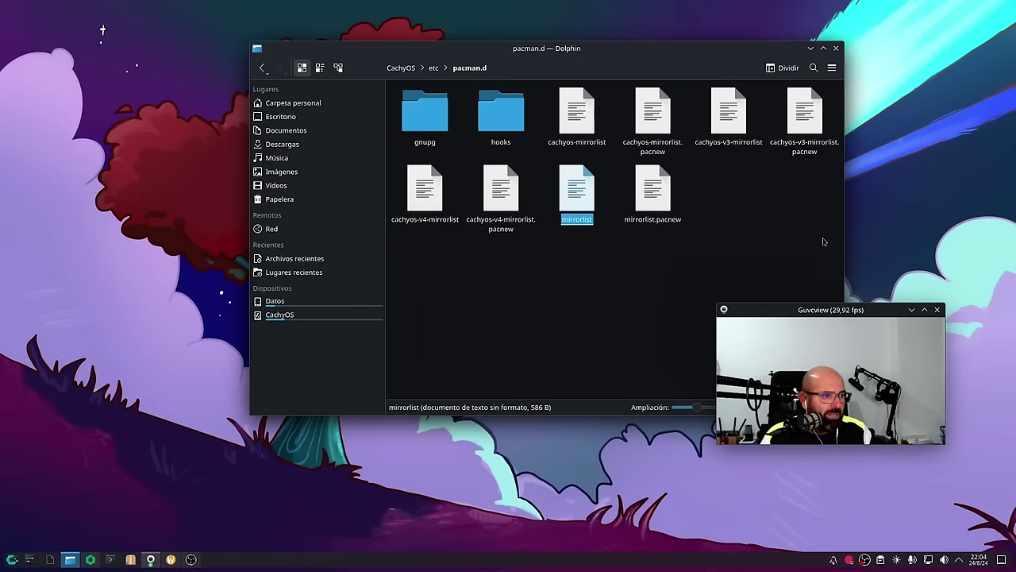
pyautogui.click(834, 49)
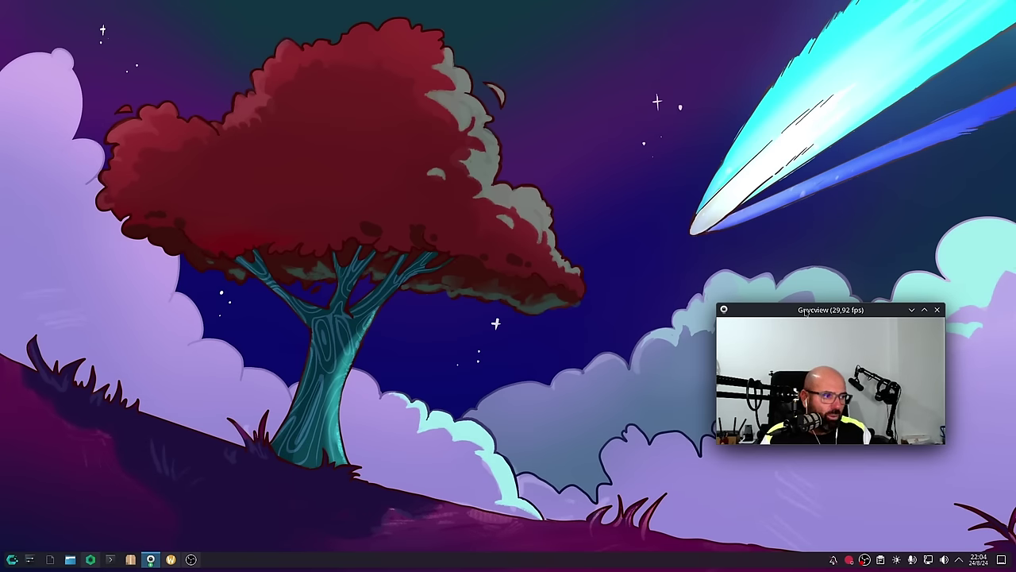
# Turn off the Espejo mirror filter in Guvcview, minimize its controls window, and reposition the webcam preview on the desktop.
pyautogui.moveTo(805, 312); pyautogui.dragTo(102, 397)
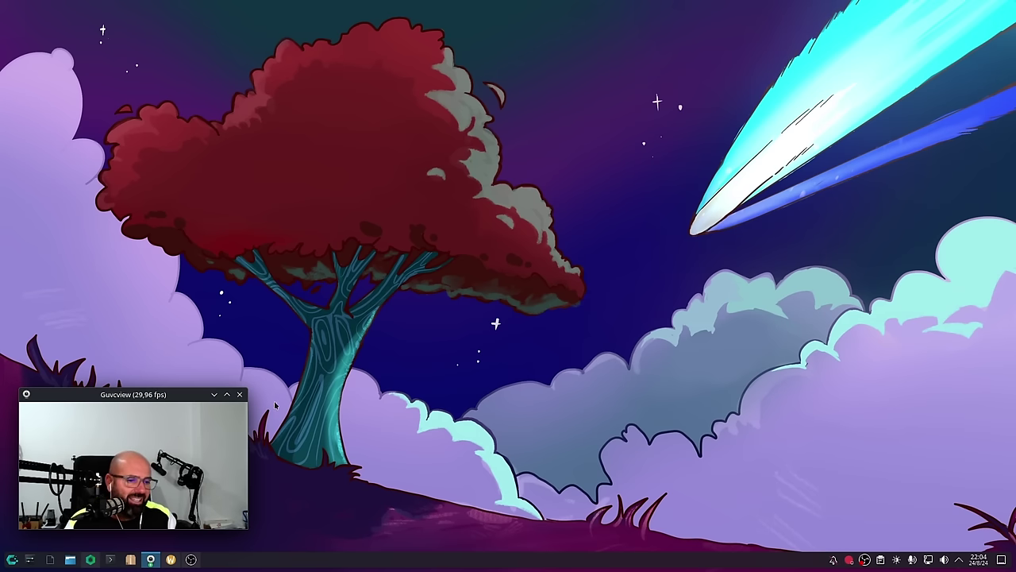
pyautogui.moveTo(145, 395); pyautogui.dragTo(885, 380)
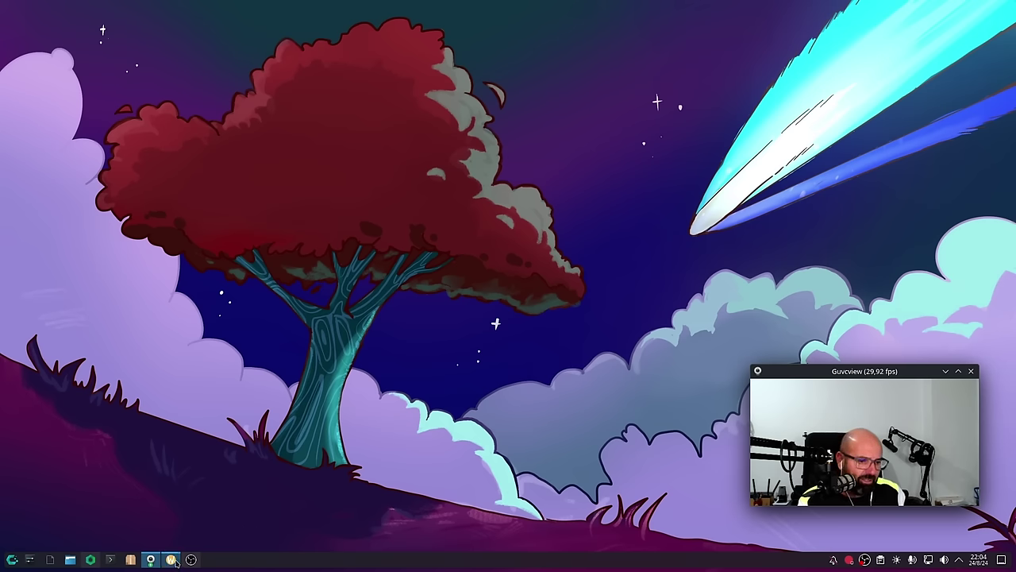
pyautogui.moveTo(176, 561)
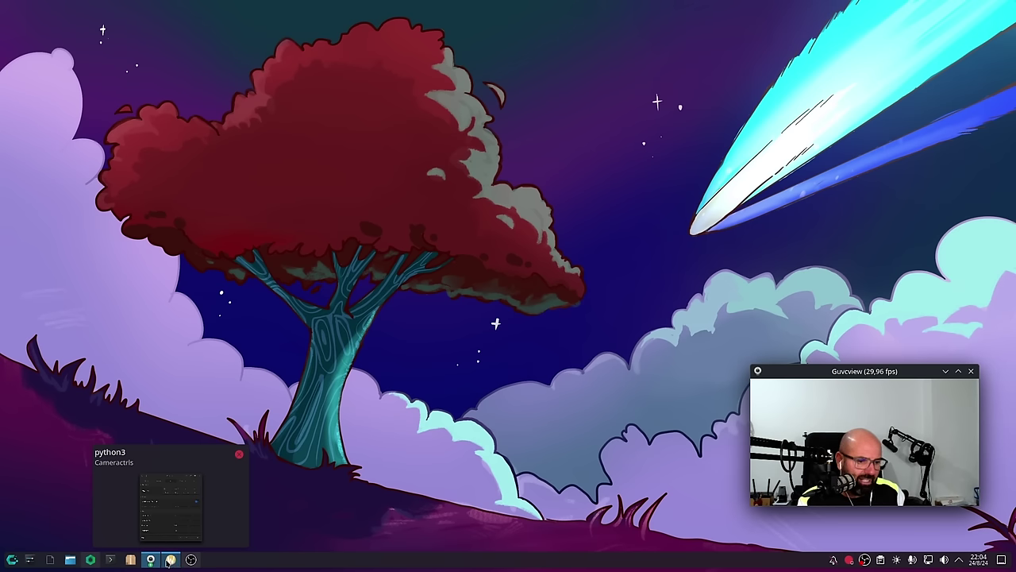
pyautogui.click(146, 560)
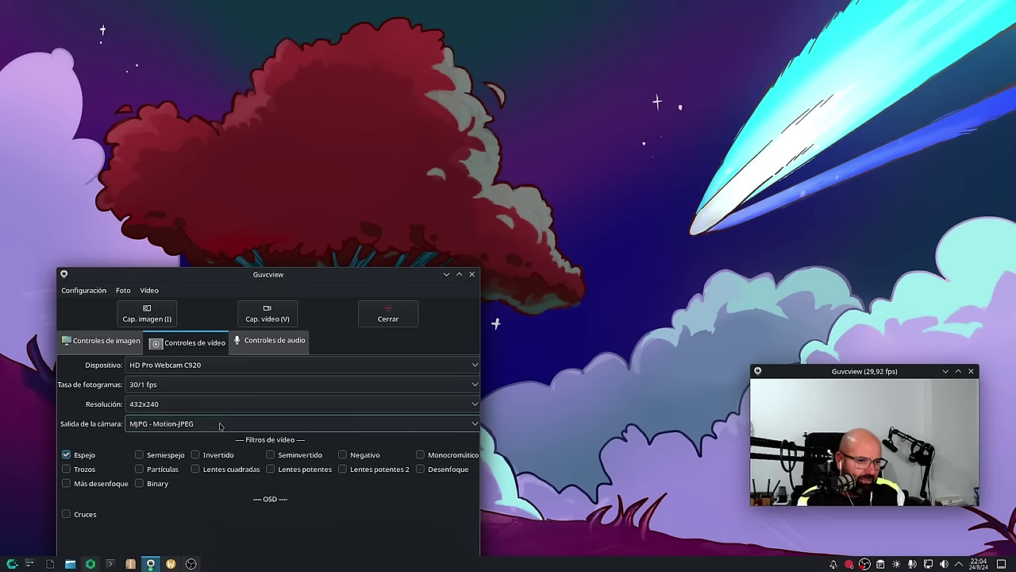
pyautogui.click(89, 457)
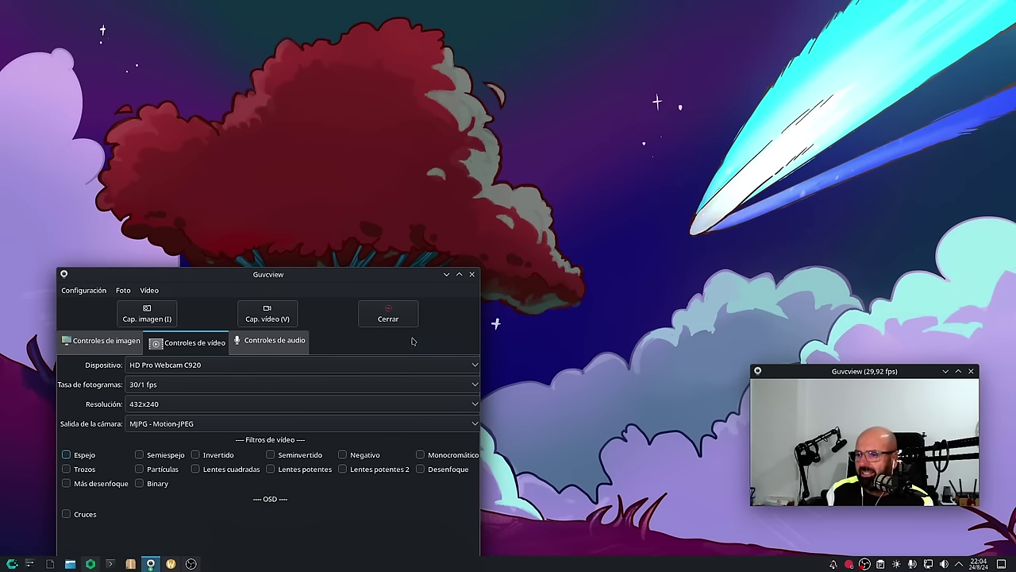
pyautogui.click(446, 275)
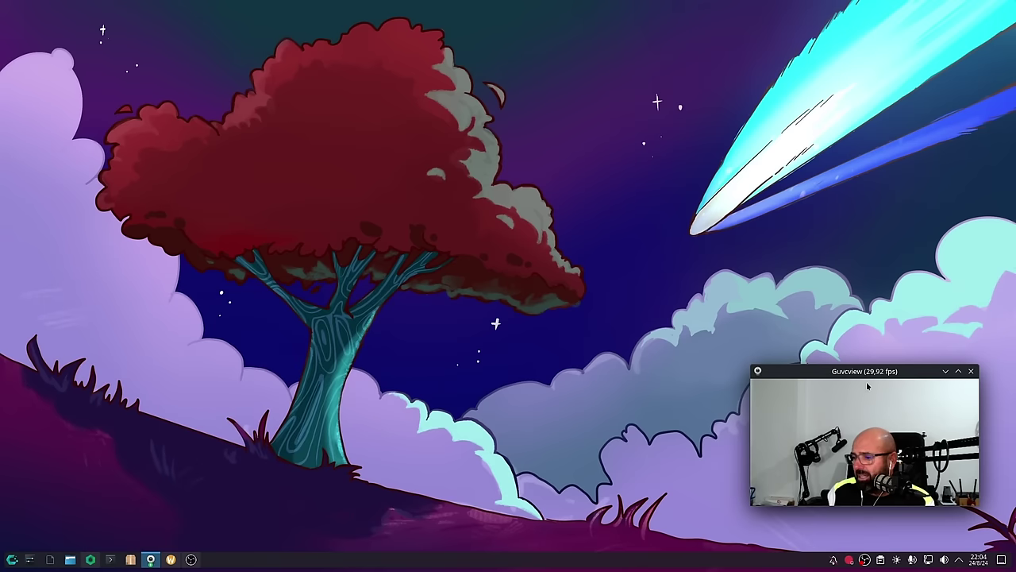
pyautogui.moveTo(868, 380); pyautogui.dragTo(877, 401)
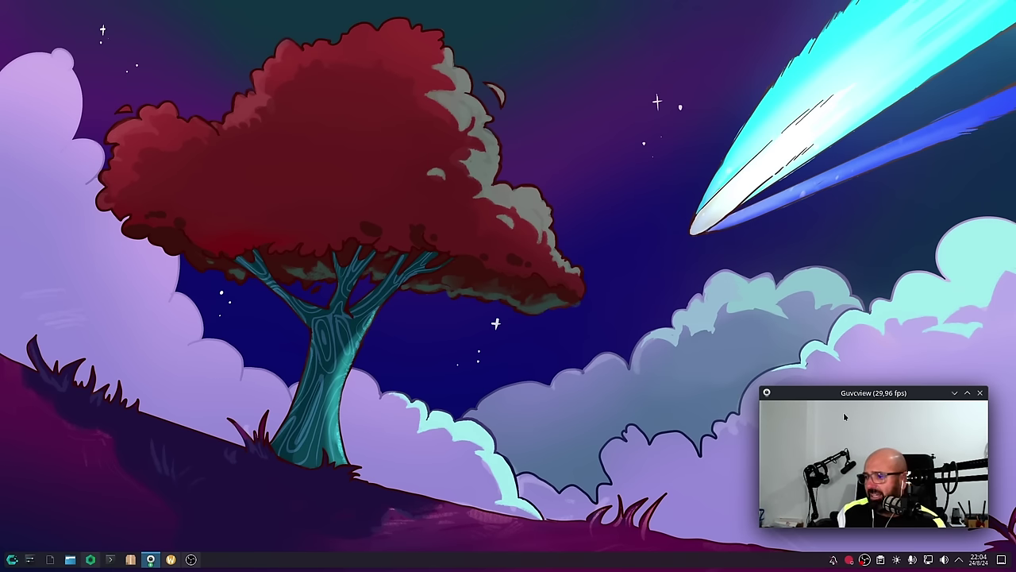
pyautogui.moveTo(852, 398); pyautogui.dragTo(855, 325)
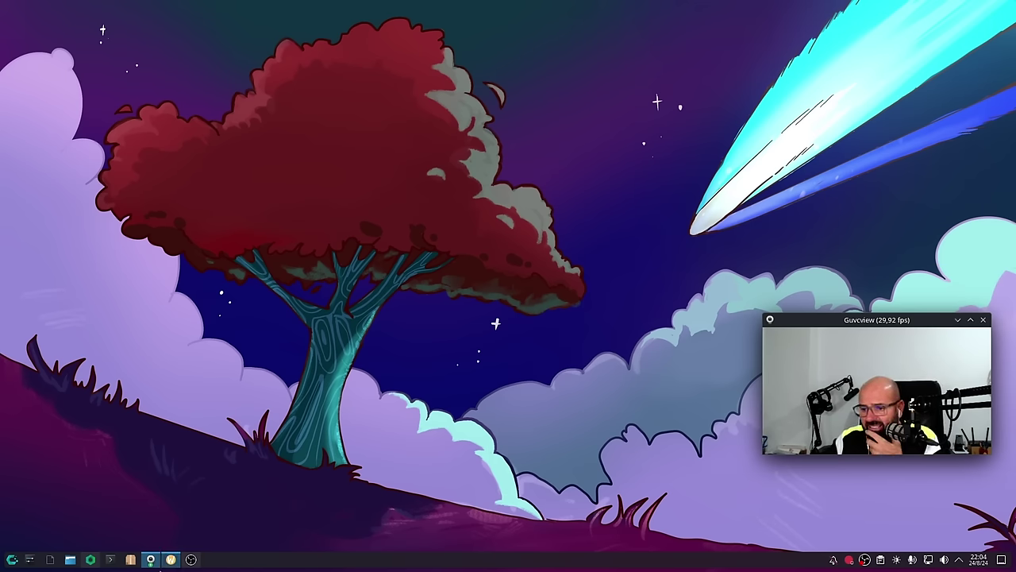
# Switch to the browser and look over the Spanish translation of the CachyOS home page.
pyautogui.click(89, 564)
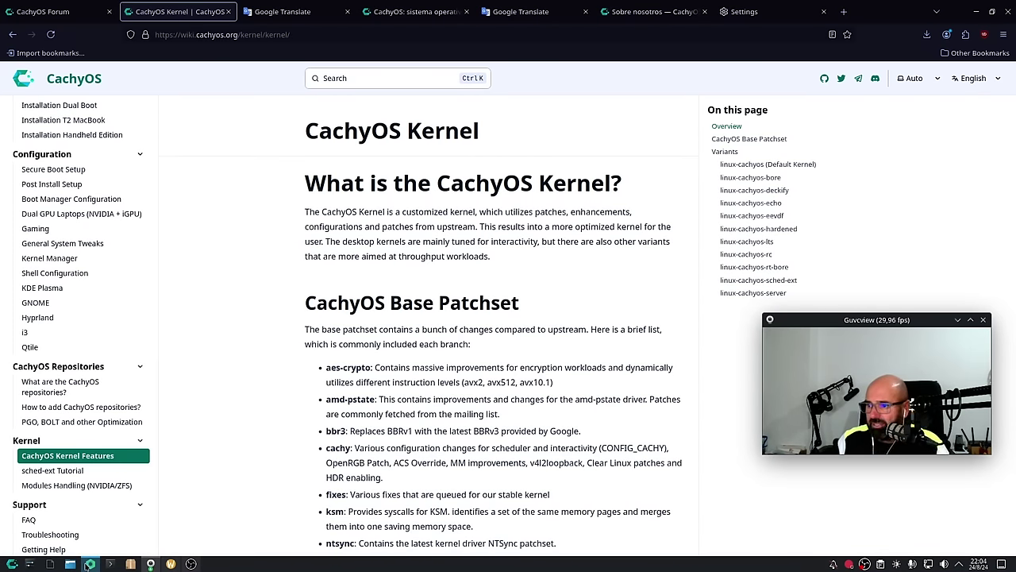
pyautogui.click(289, 12)
pyautogui.click(404, 17)
pyautogui.scroll(-10, 220, 337)
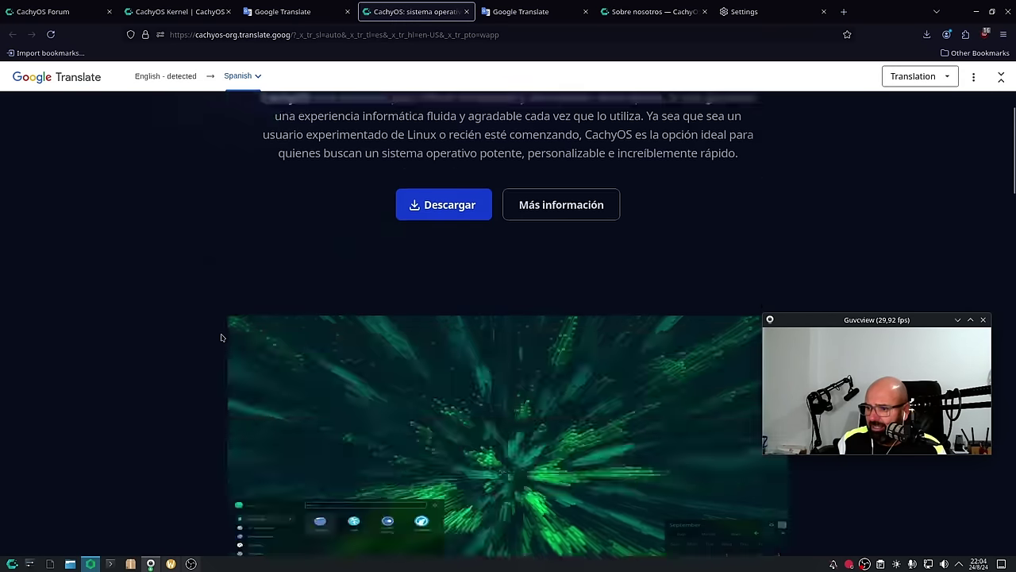
pyautogui.scroll(-10, 221, 337)
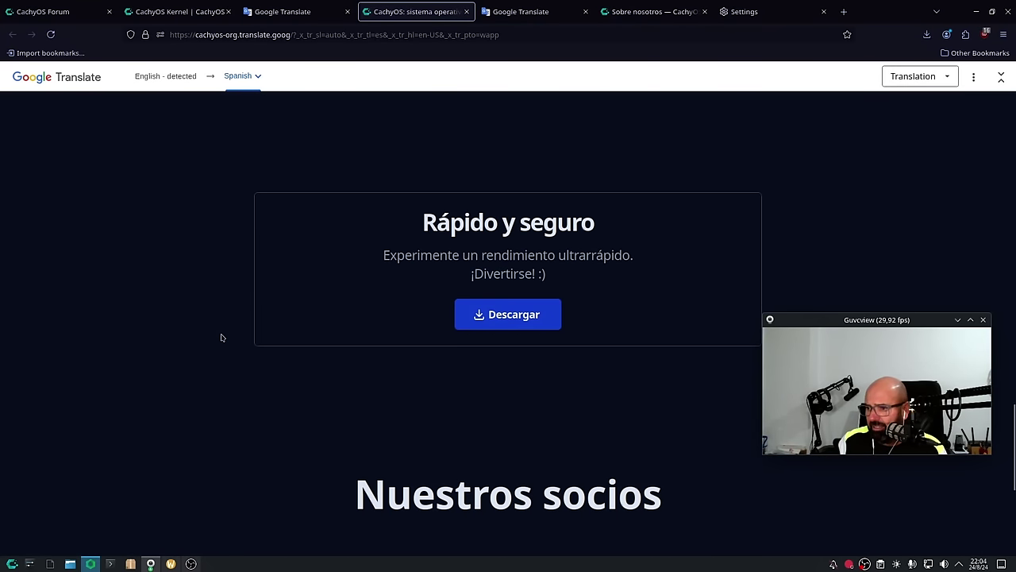
pyautogui.scroll(4, 220, 337)
pyautogui.scroll(8, 216, 384)
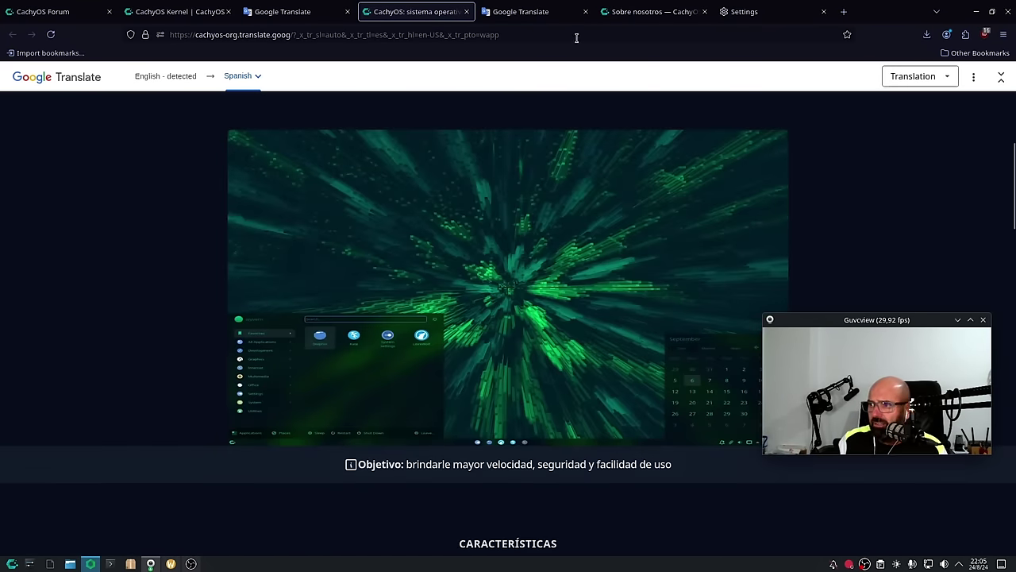
# Show the translated CachyOS about page, move the webcam preview clear of its text, and minimize the browser.
pyautogui.click(659, 16)
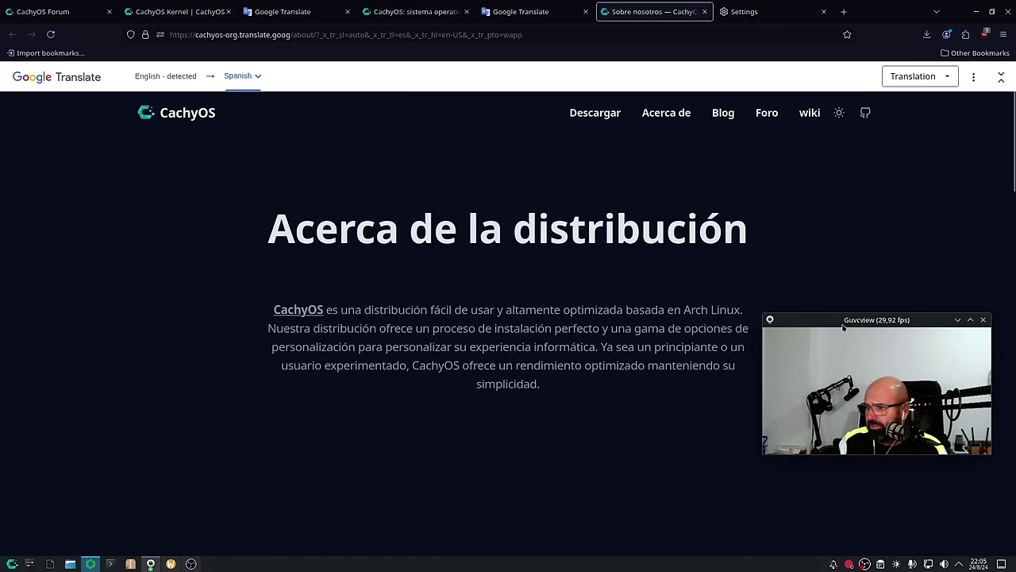
pyautogui.moveTo(843, 326); pyautogui.dragTo(834, 406)
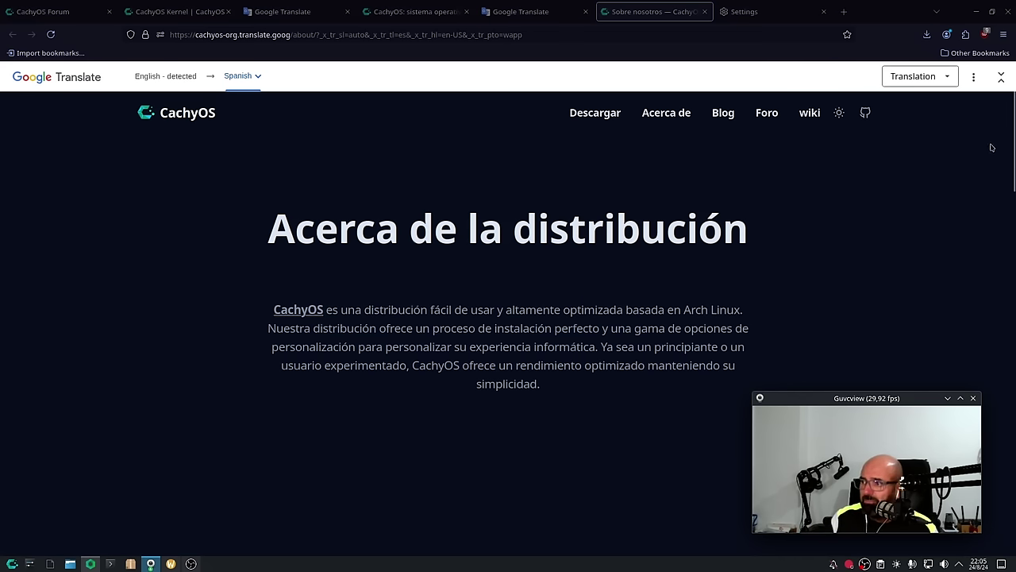
pyautogui.click(976, 11)
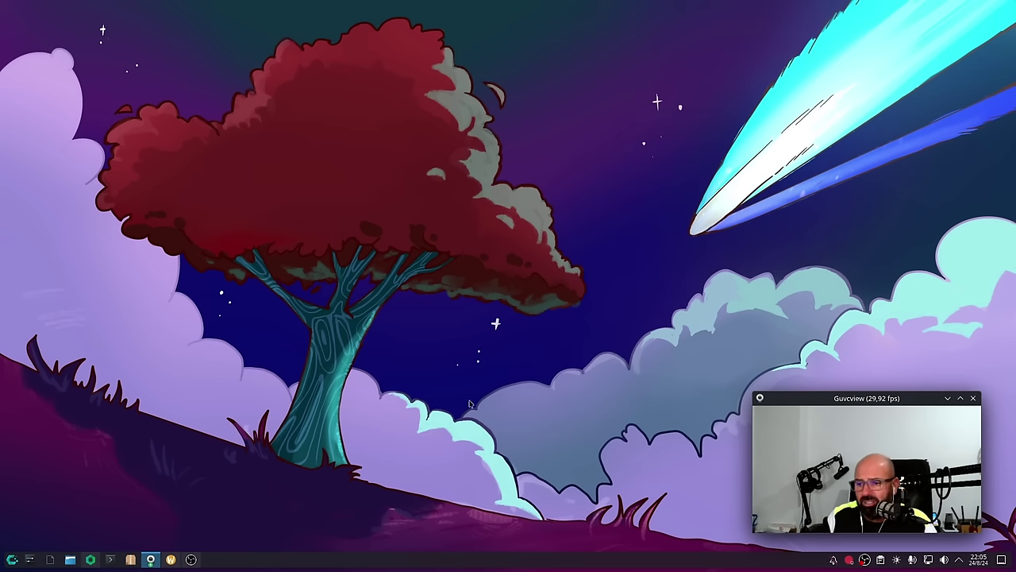
# Launch the Alacritty terminal from the full application list, view its system information, and close it.
pyautogui.moveTo(97, 565)
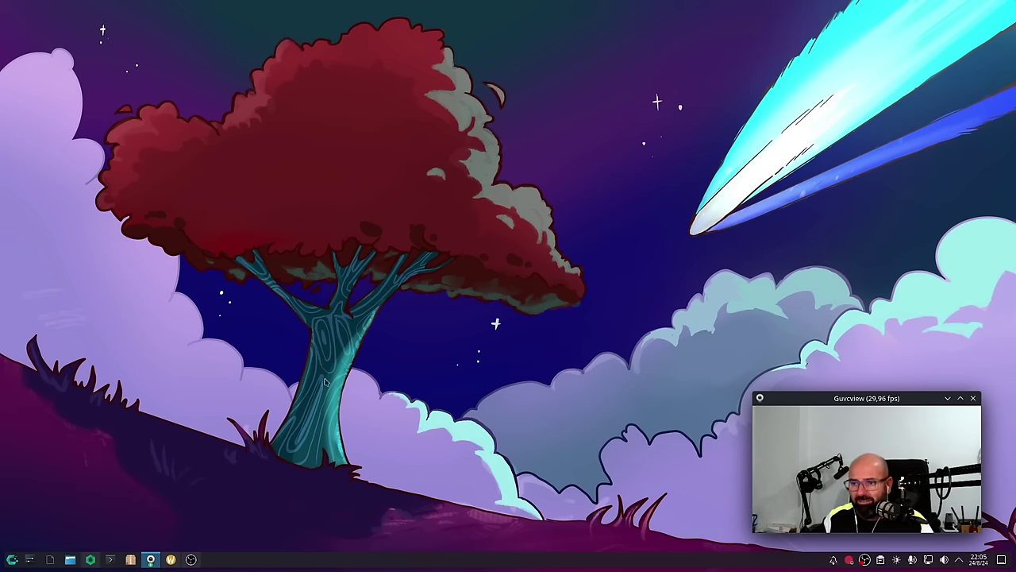
pyautogui.click(10, 559)
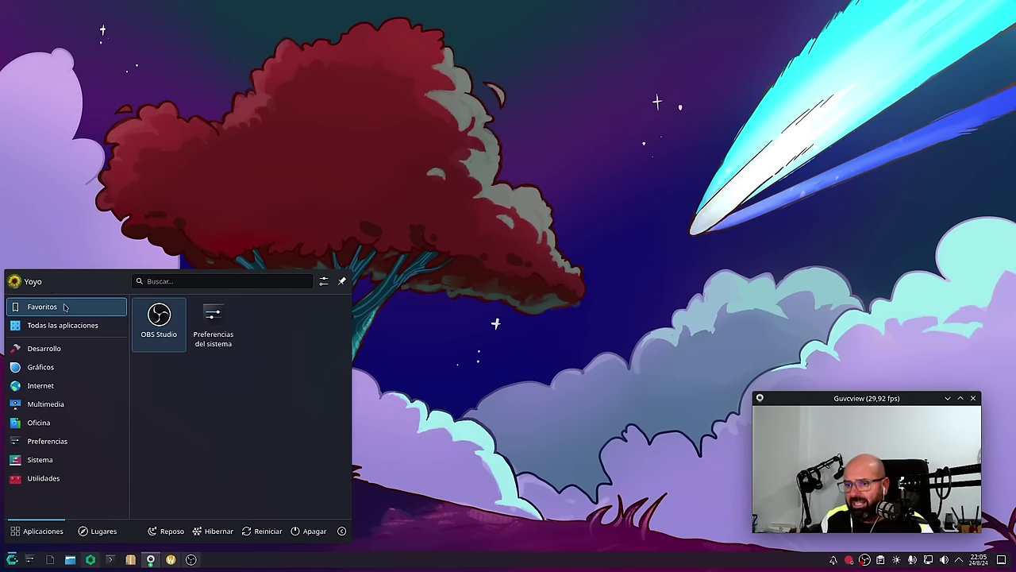
pyautogui.moveTo(49, 320)
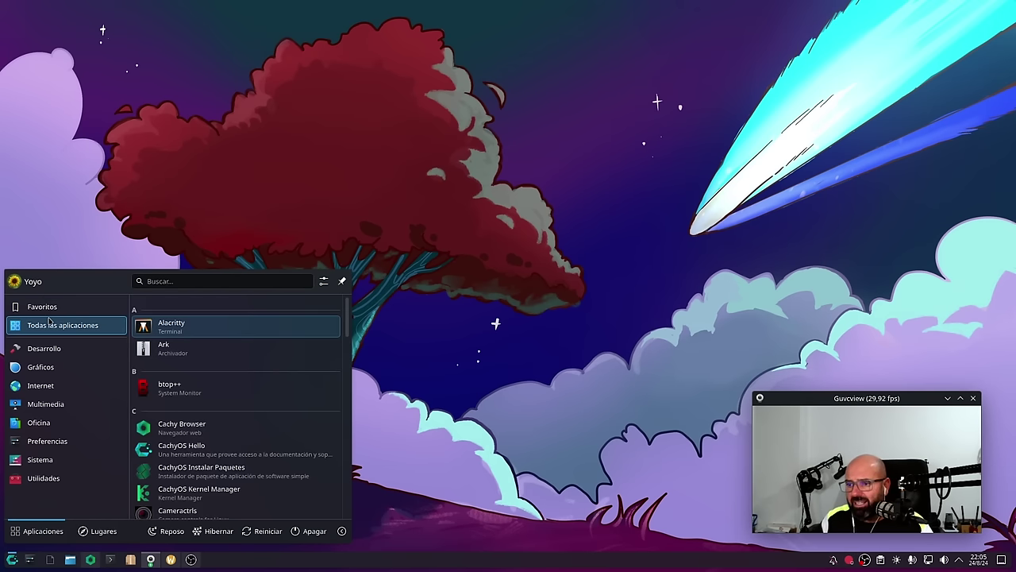
pyautogui.click(197, 329)
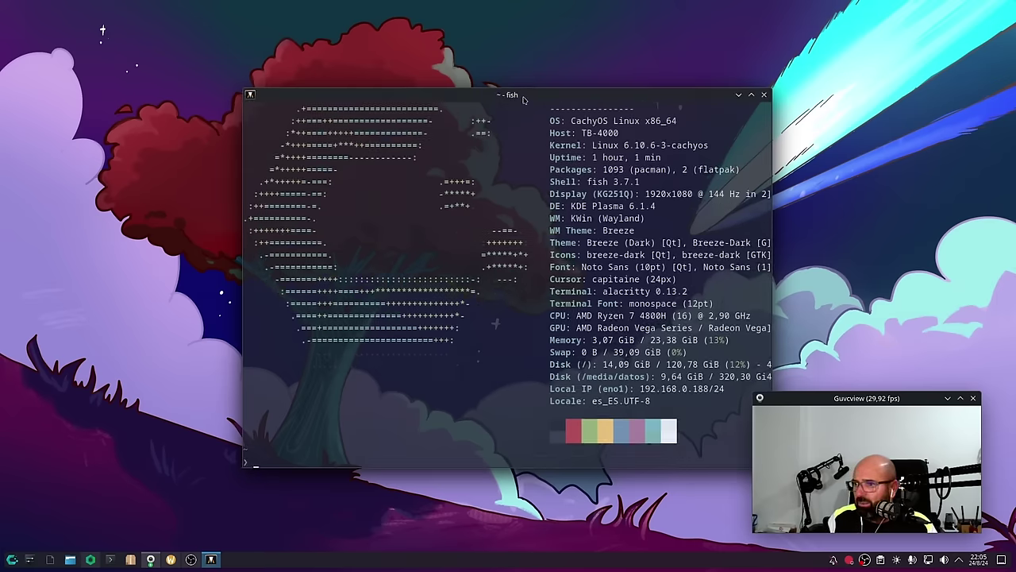
pyautogui.moveTo(523, 100); pyautogui.dragTo(388, 48)
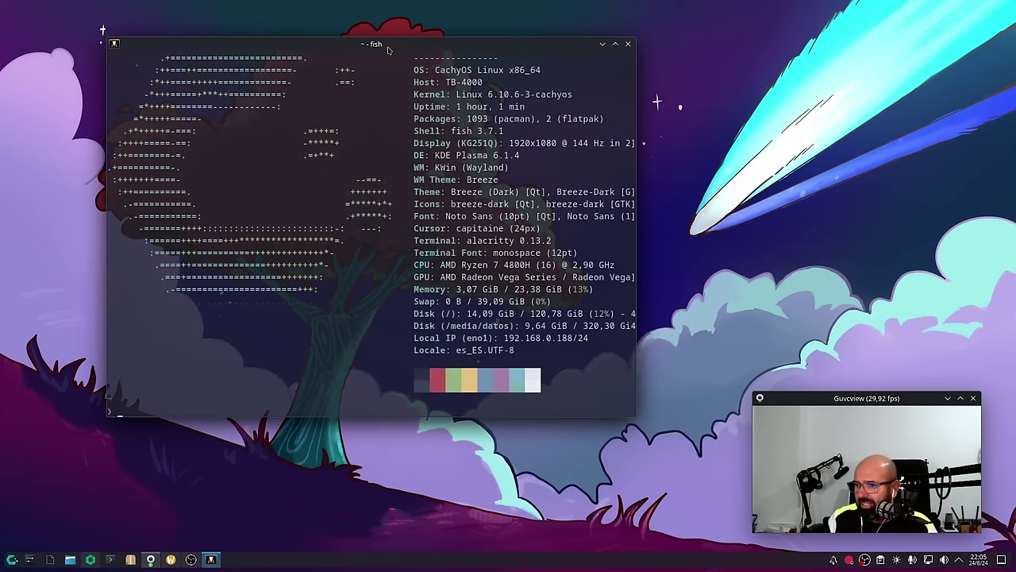
pyautogui.click(628, 45)
# Look through the installed applications by category and launch qpwgraph from the multimedia ones.
pyautogui.click(12, 560)
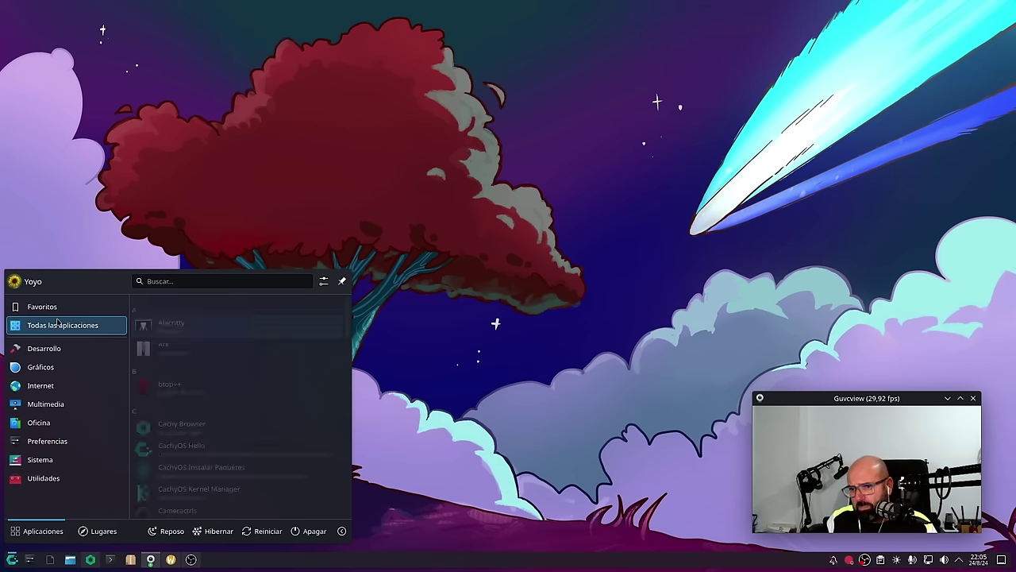
pyautogui.moveTo(81, 333)
pyautogui.moveTo(74, 358)
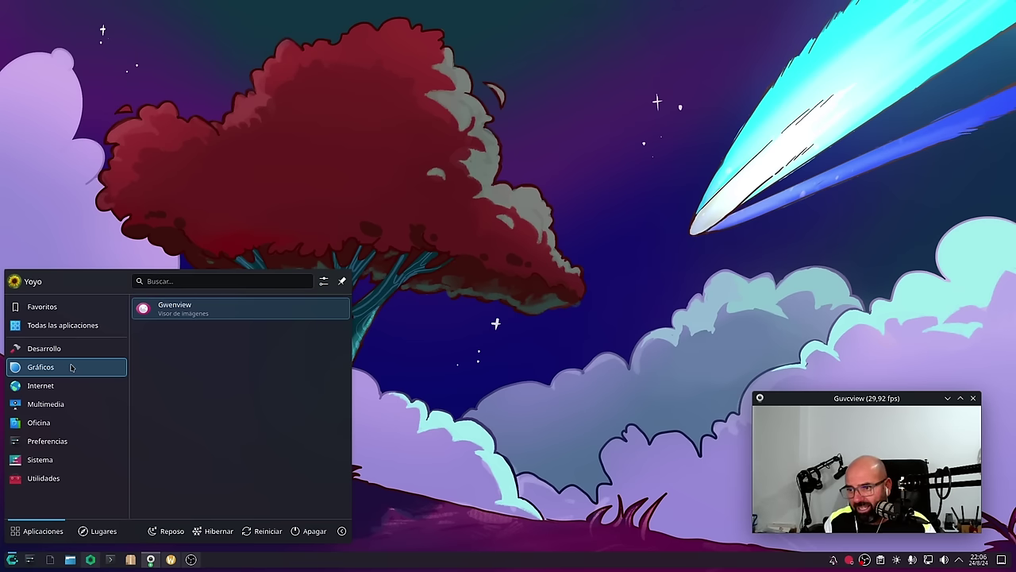
pyautogui.moveTo(77, 392)
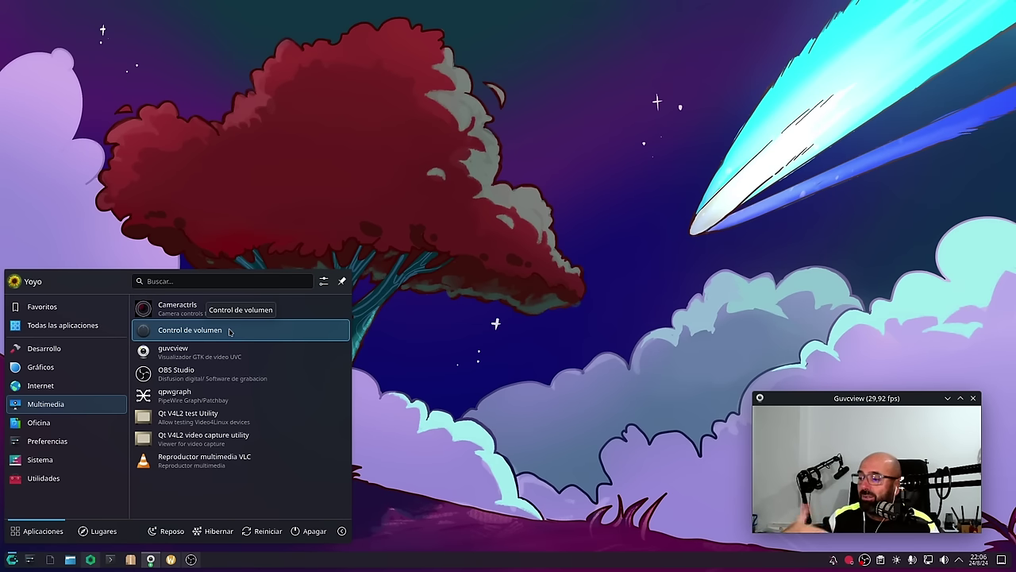
pyautogui.click(203, 395)
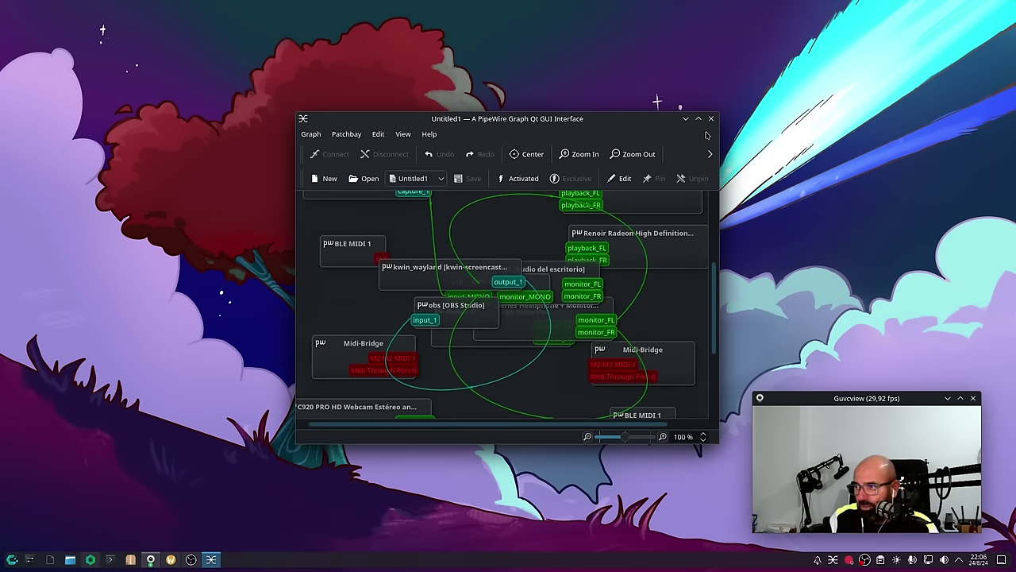
# Maximize the PipeWire graph, view all its audio and video connections at 80% zoom, and minimize the window.
pyautogui.click(698, 119)
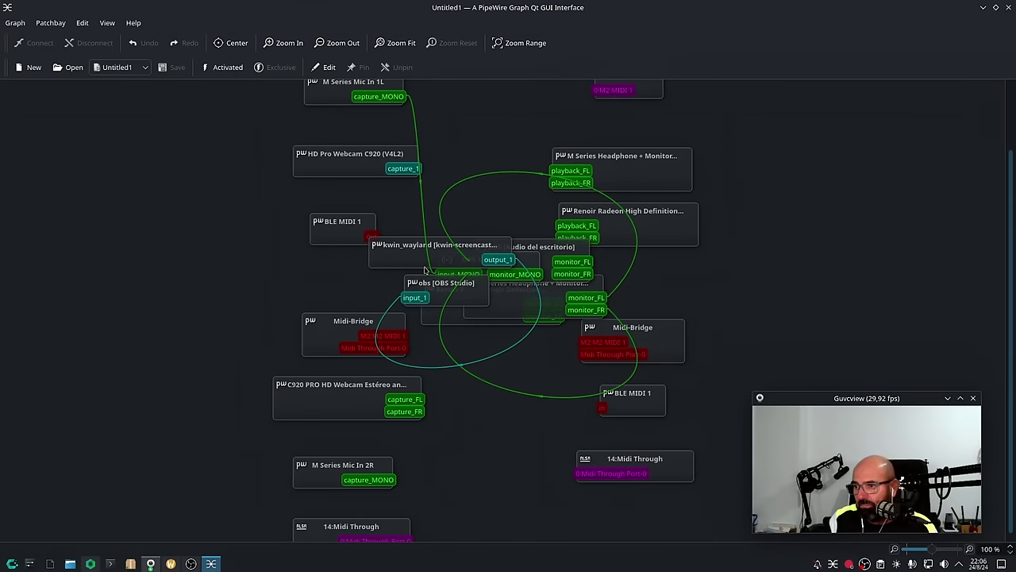
pyautogui.click(284, 43)
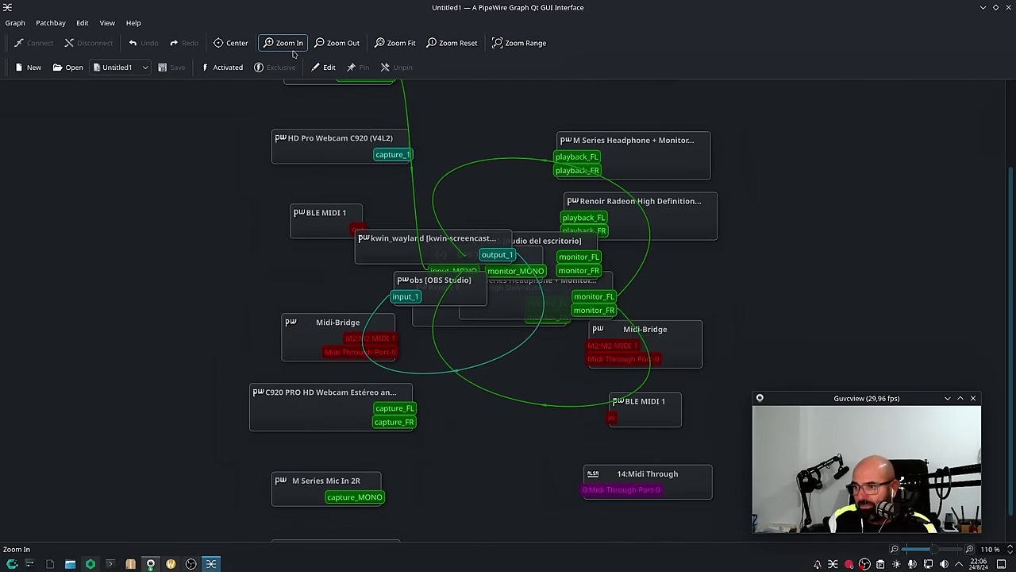
pyautogui.click(331, 45)
pyautogui.click(331, 44)
pyautogui.click(331, 45)
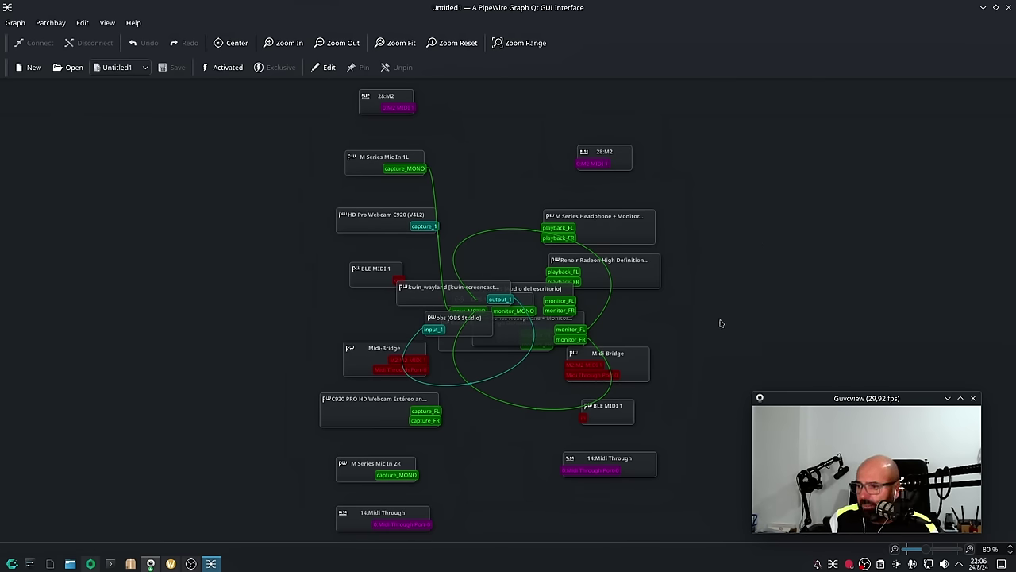
pyautogui.click(983, 8)
# Open Konsole and run inxi -Aa to list the audio devices, drivers and sound servers.
pyautogui.click(112, 559)
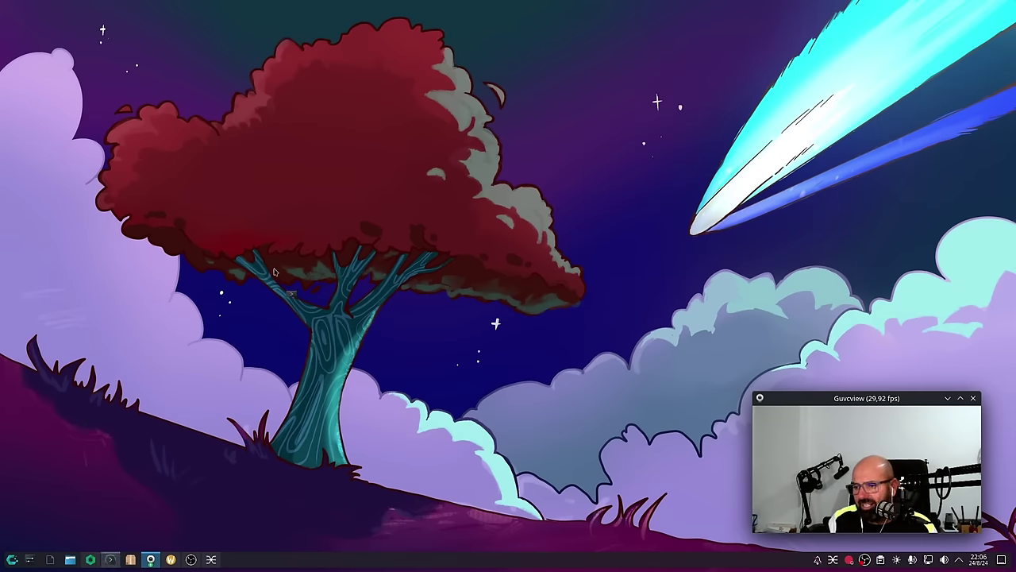
pyautogui.write('cl')
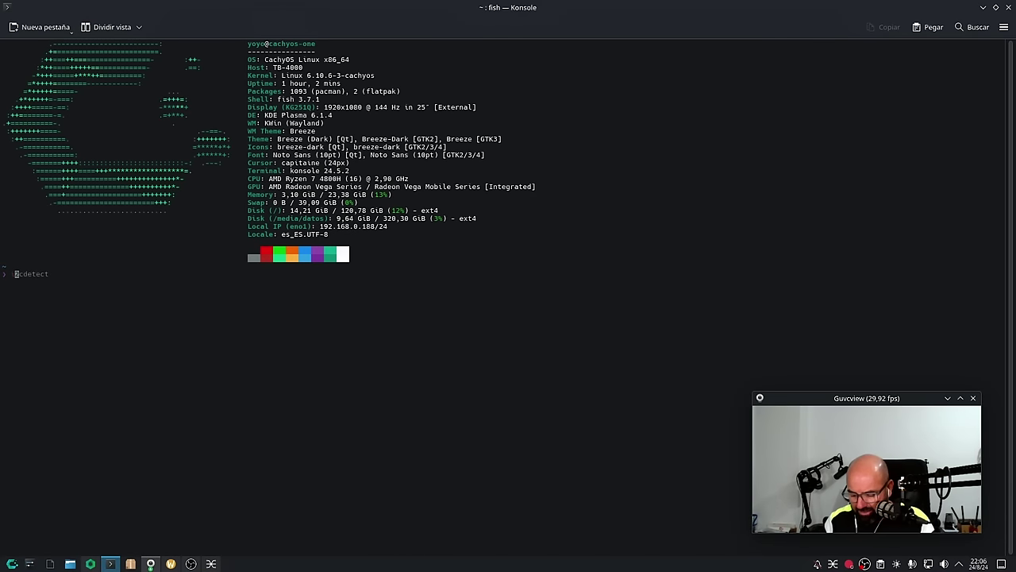
pyautogui.press('BackSpace')
pyautogui.press('BackSpace')
pyautogui.write('inxi')
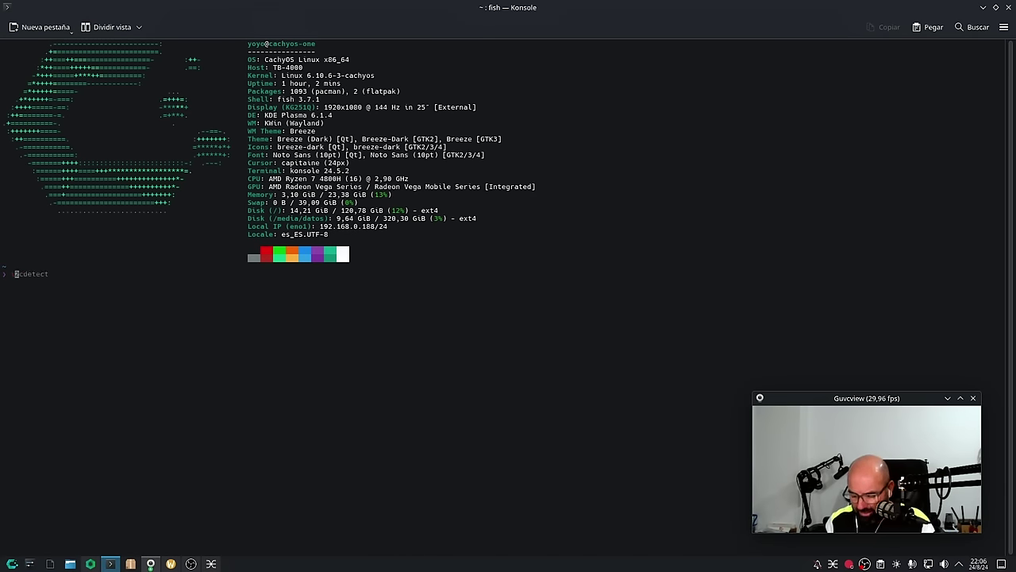
pyautogui.write(' -')
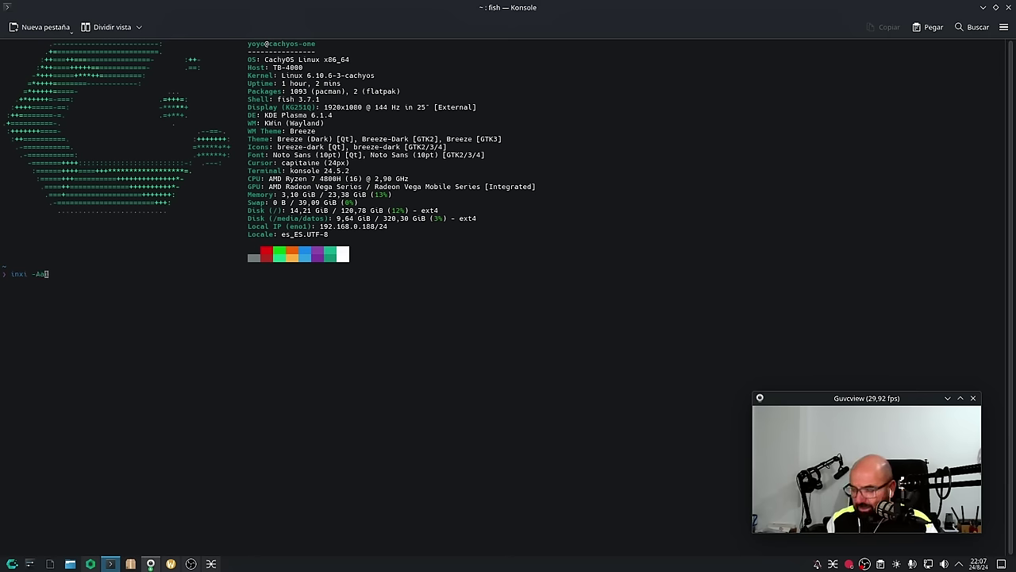
pyautogui.write('Aa')
pyautogui.press('Return')
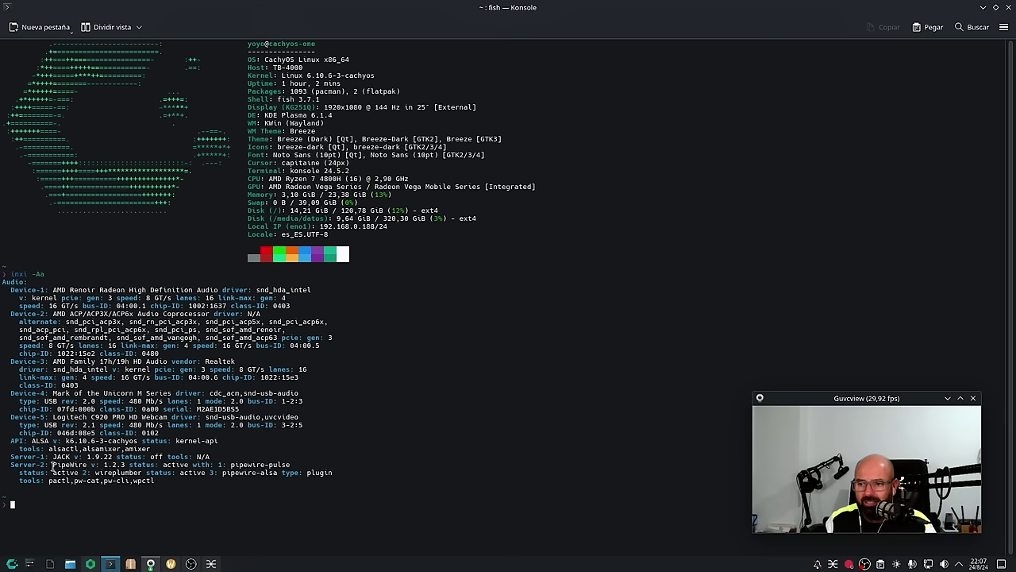
# Highlight the PipeWire server line in the inxi audio output and minimize Konsole.
pyautogui.moveTo(289, 465); pyautogui.dragTo(41, 462)
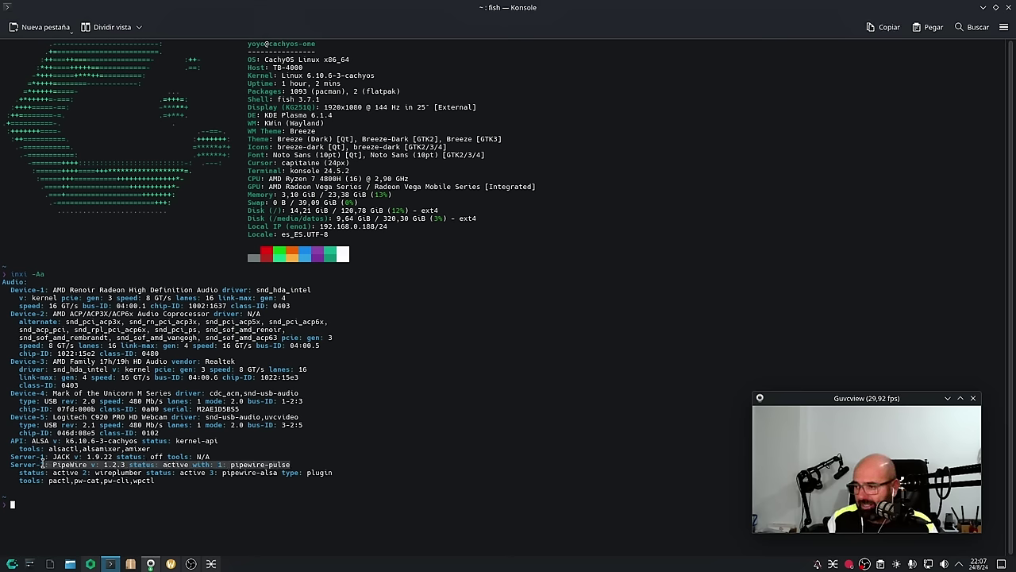
pyautogui.click(983, 8)
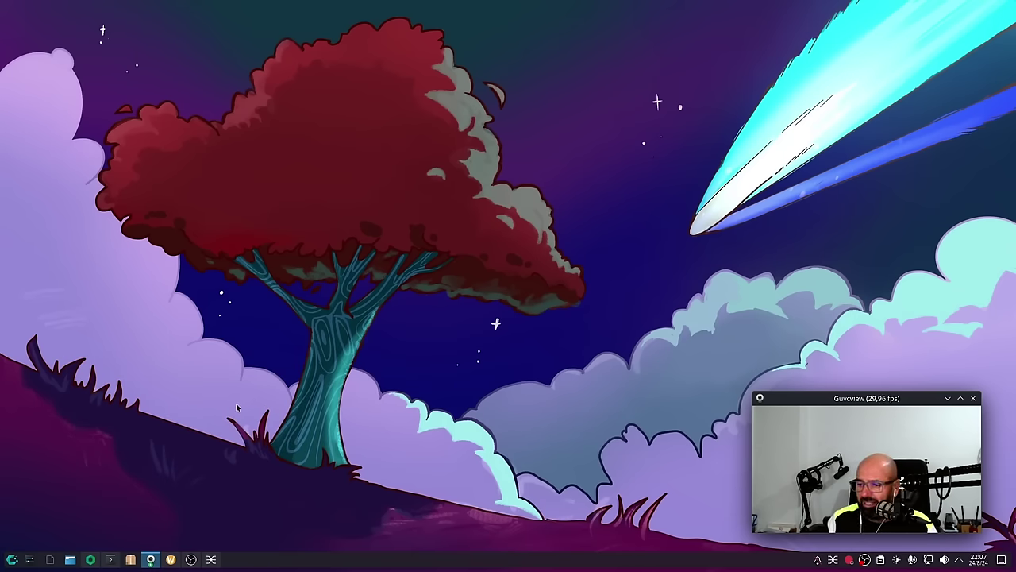
# Look through the multimedia, office, preferences and system applications, launch btop++ to view system usage, and close it.
pyautogui.click(12, 559)
pyautogui.moveTo(61, 405)
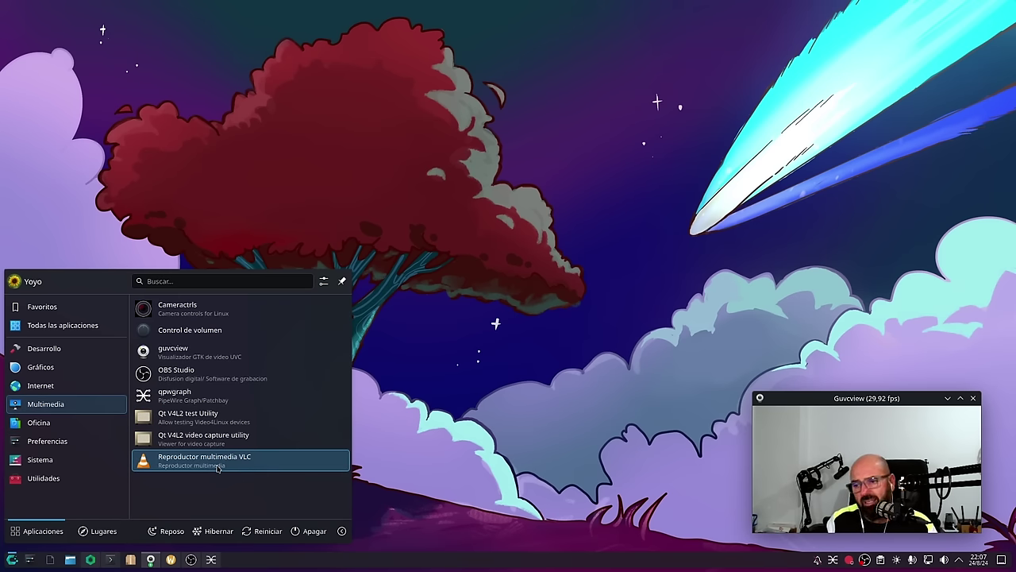
pyautogui.moveTo(78, 424)
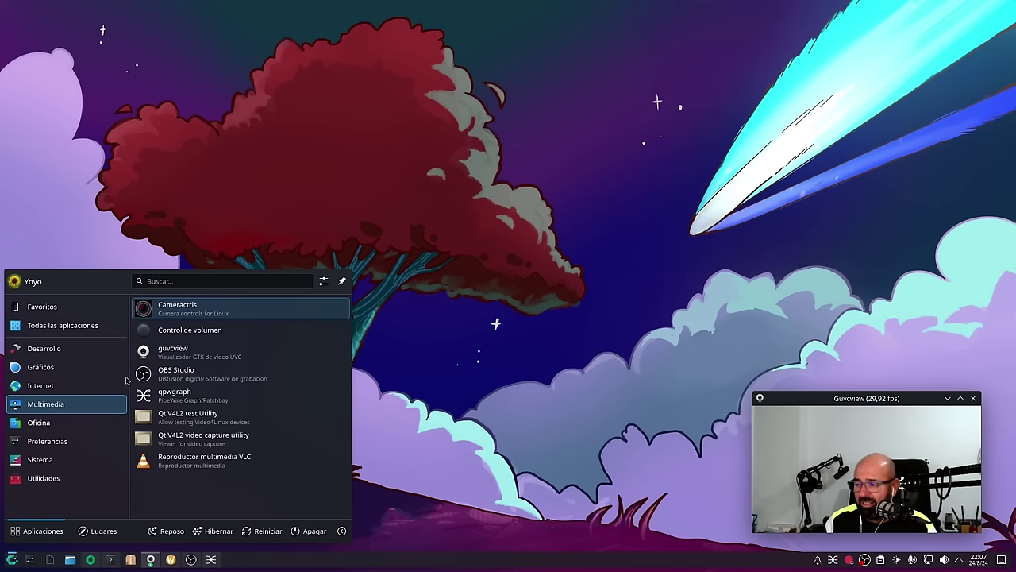
pyautogui.moveTo(125, 382)
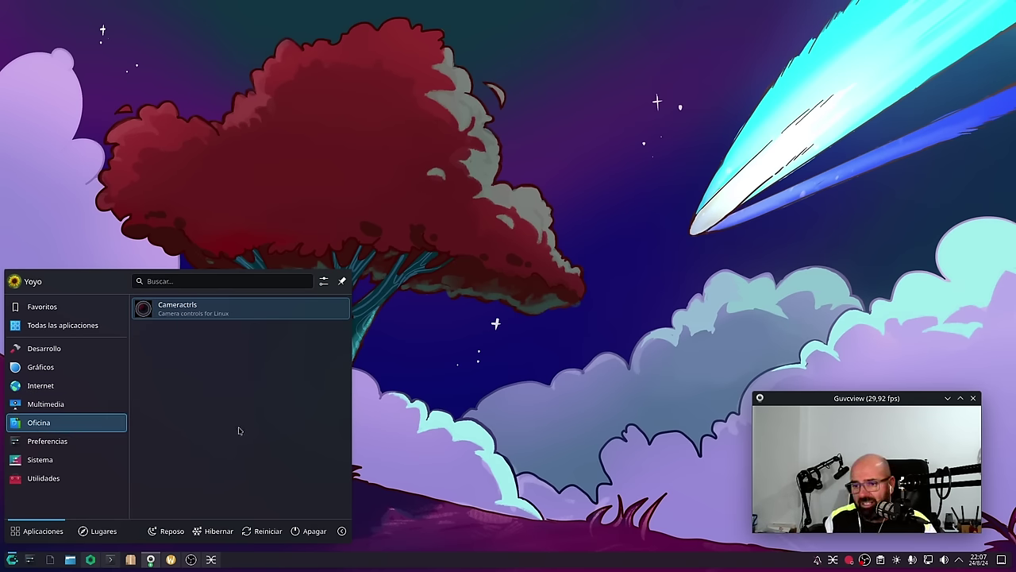
pyautogui.moveTo(35, 437)
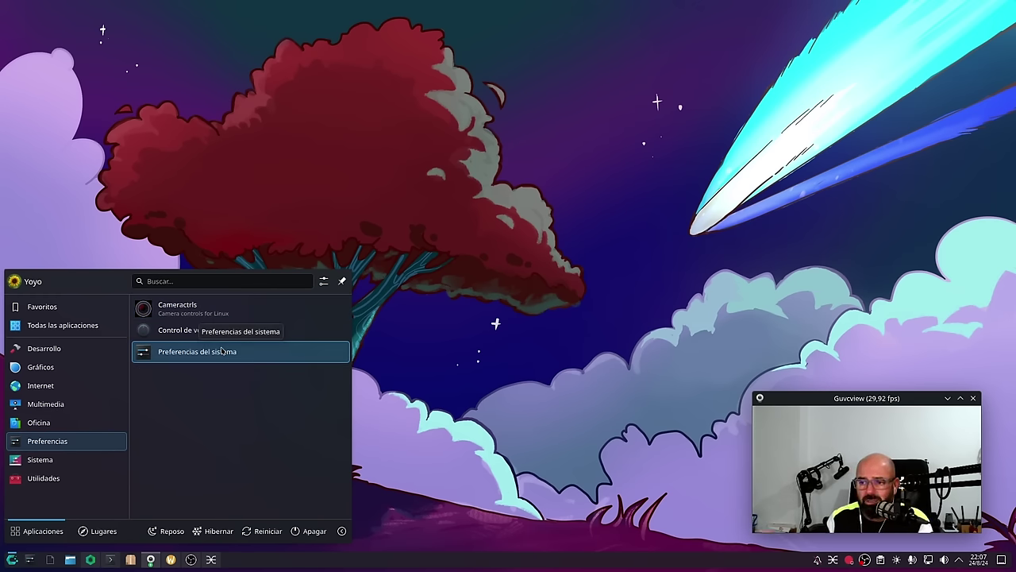
pyautogui.moveTo(109, 458)
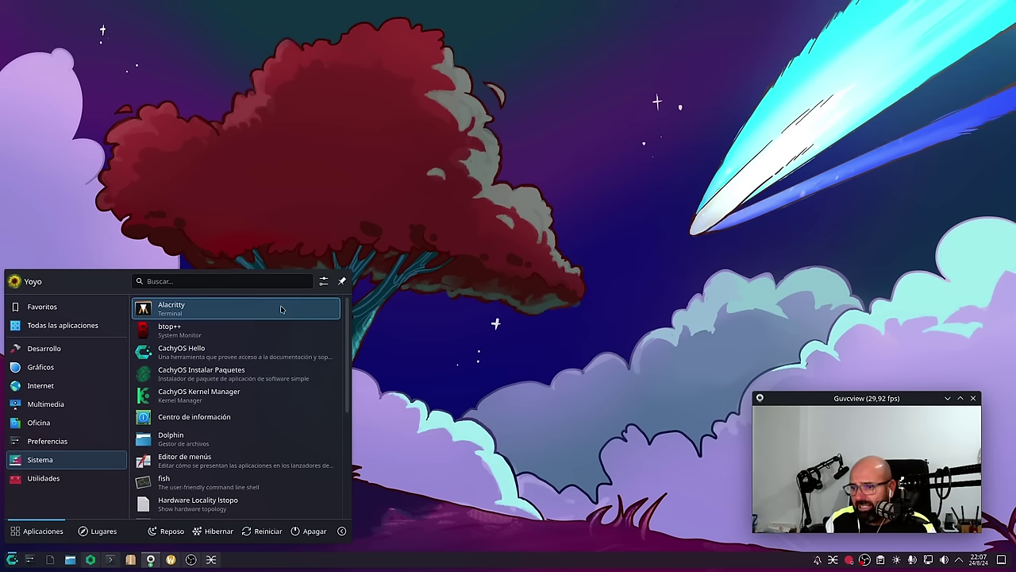
pyautogui.click(243, 334)
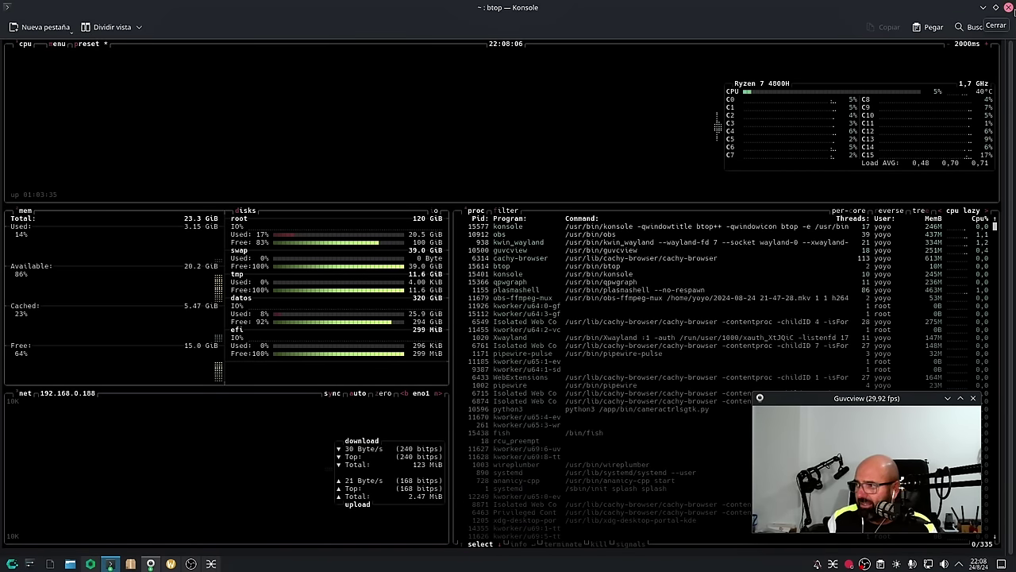
pyautogui.click(1008, 7)
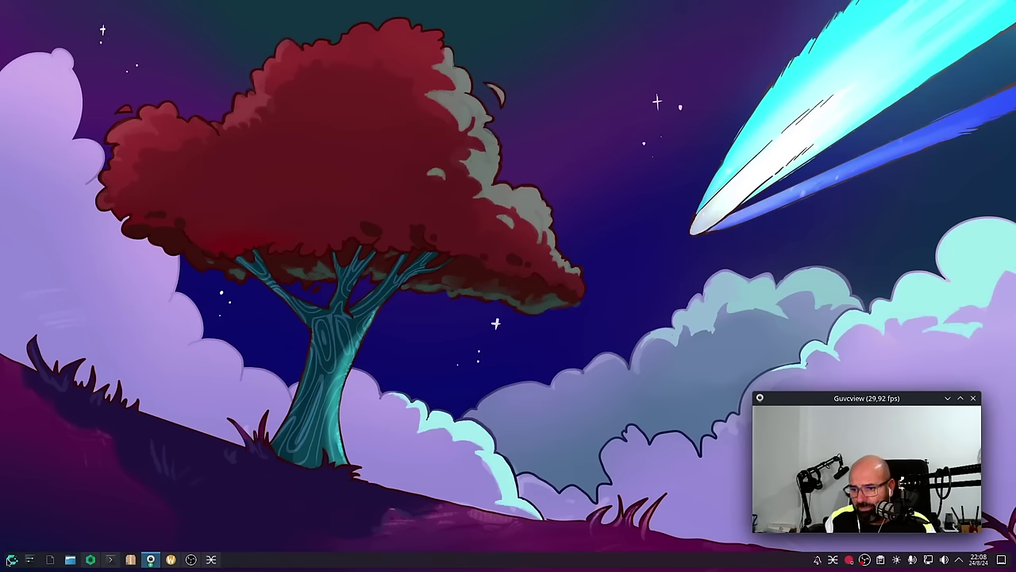
# Launch CachyOS Hello from the system applications, view its available interface languages, and close it.
pyautogui.click(12, 559)
pyautogui.moveTo(58, 463)
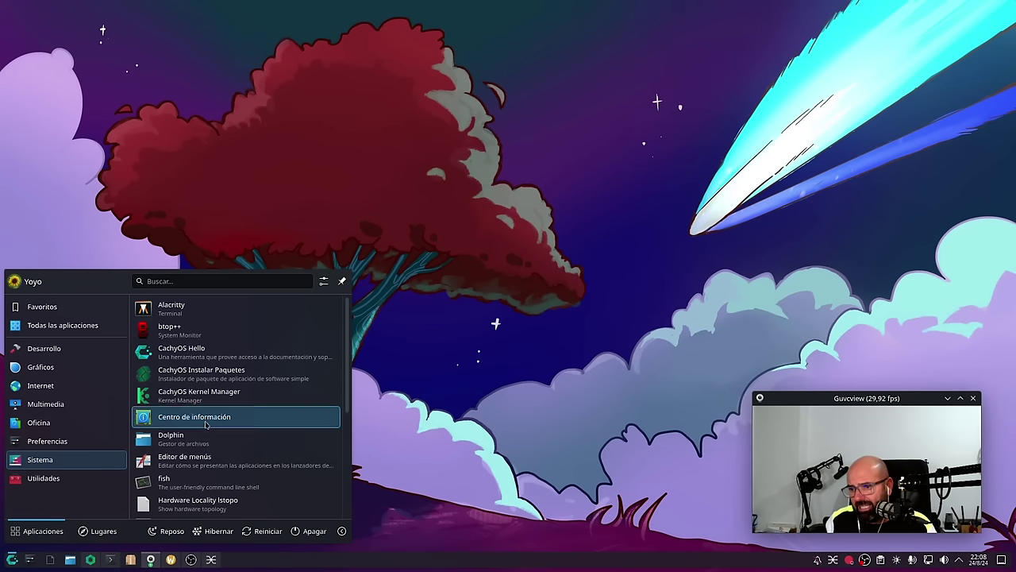
pyautogui.click(198, 355)
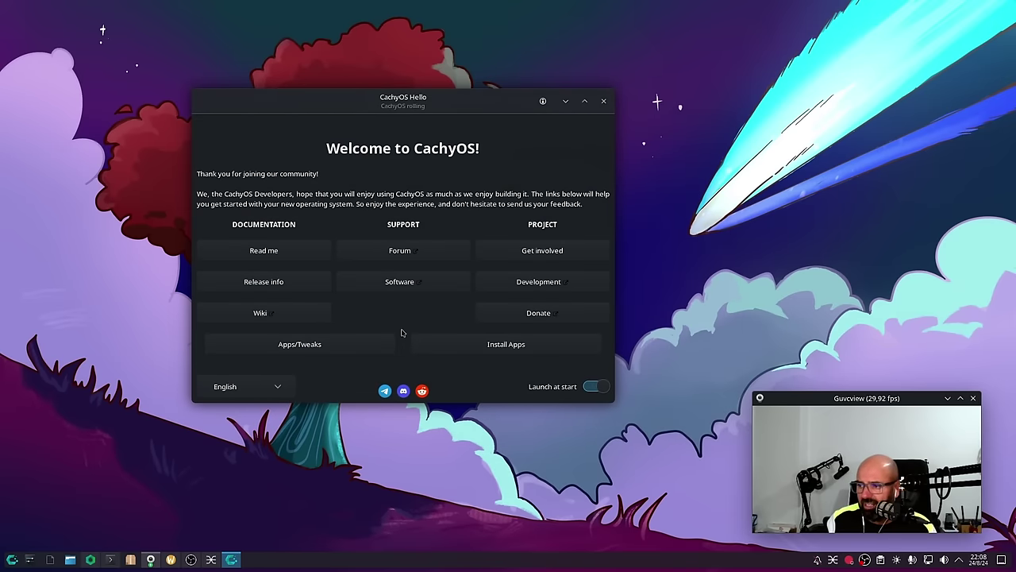
pyautogui.click(246, 387)
pyautogui.click(434, 470)
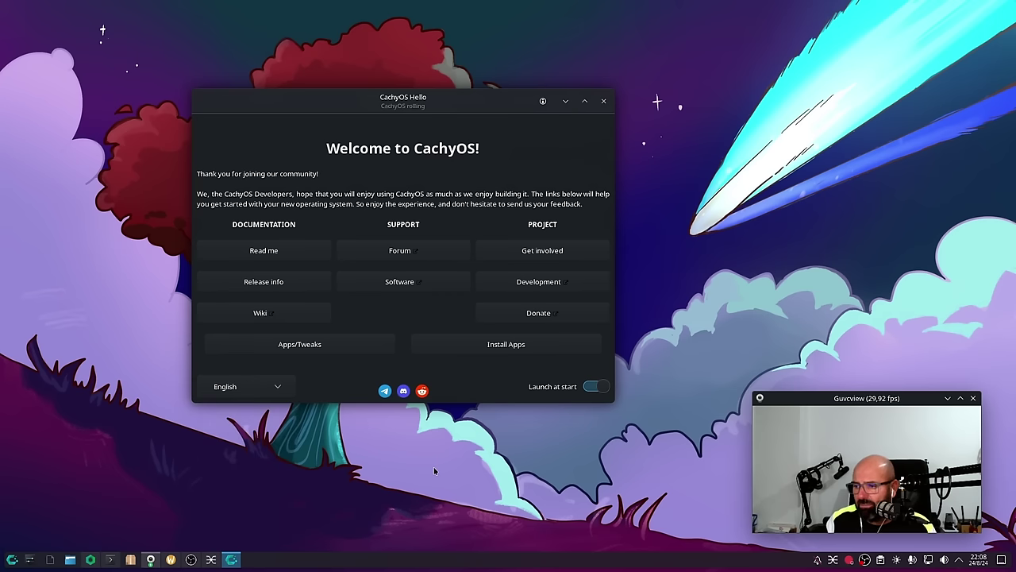
pyautogui.click(282, 388)
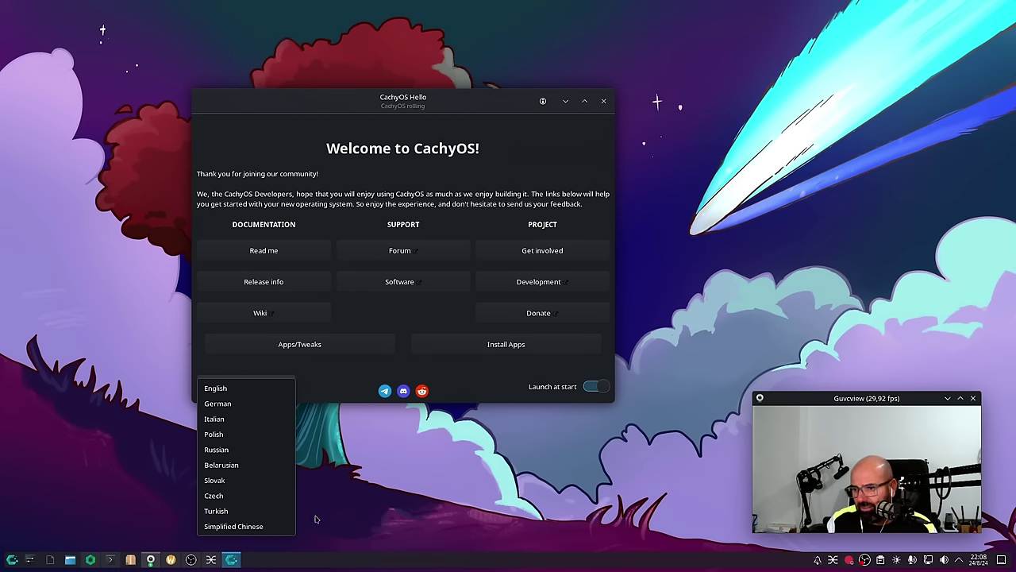
pyautogui.click(385, 503)
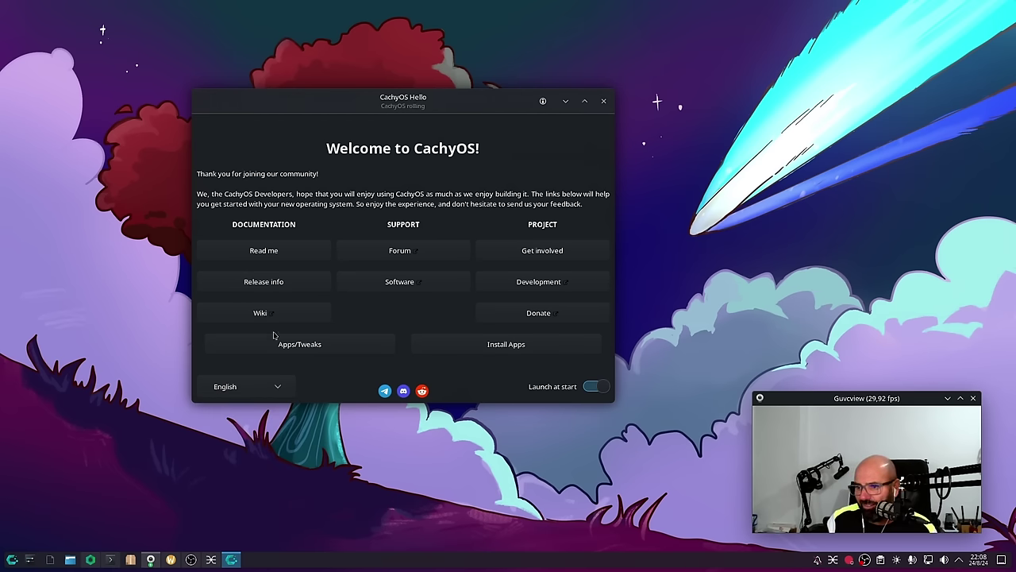
pyautogui.click(603, 101)
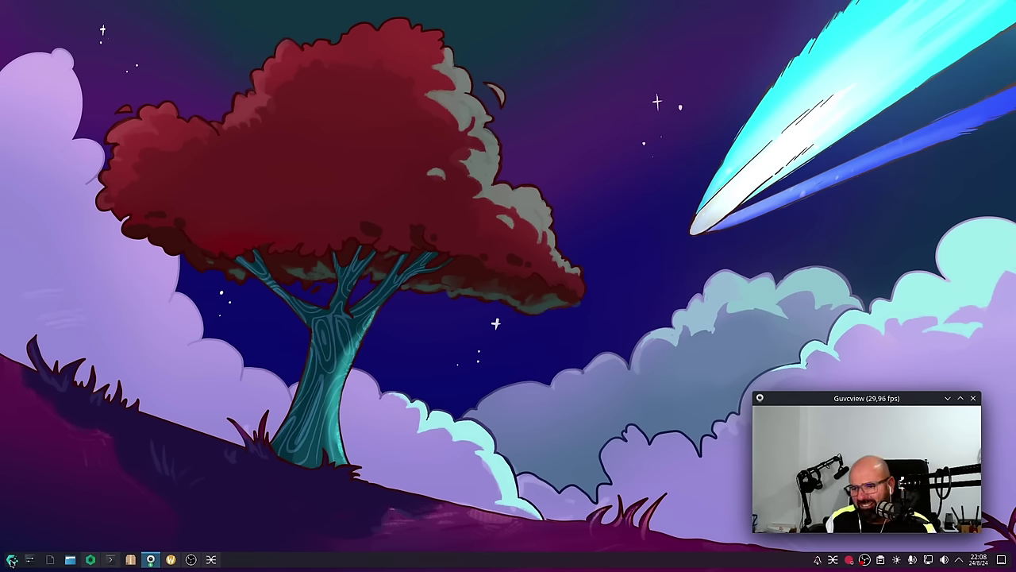
# View the CachyOS Instalar Paquetes entry among the system applications, show the Octopi package list, and close Octopi.
pyautogui.click(12, 559)
pyautogui.moveTo(47, 459)
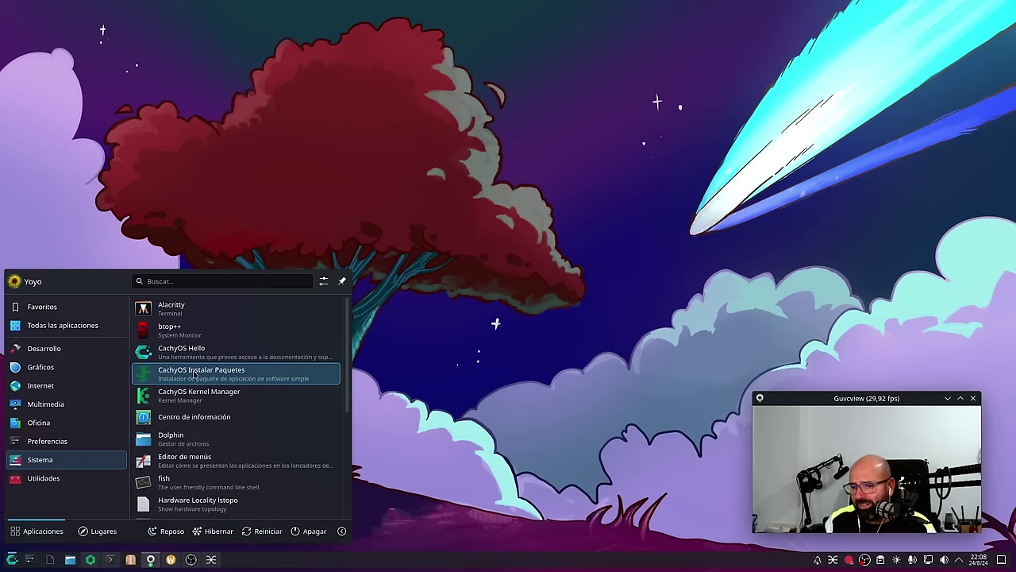
pyautogui.click(151, 559)
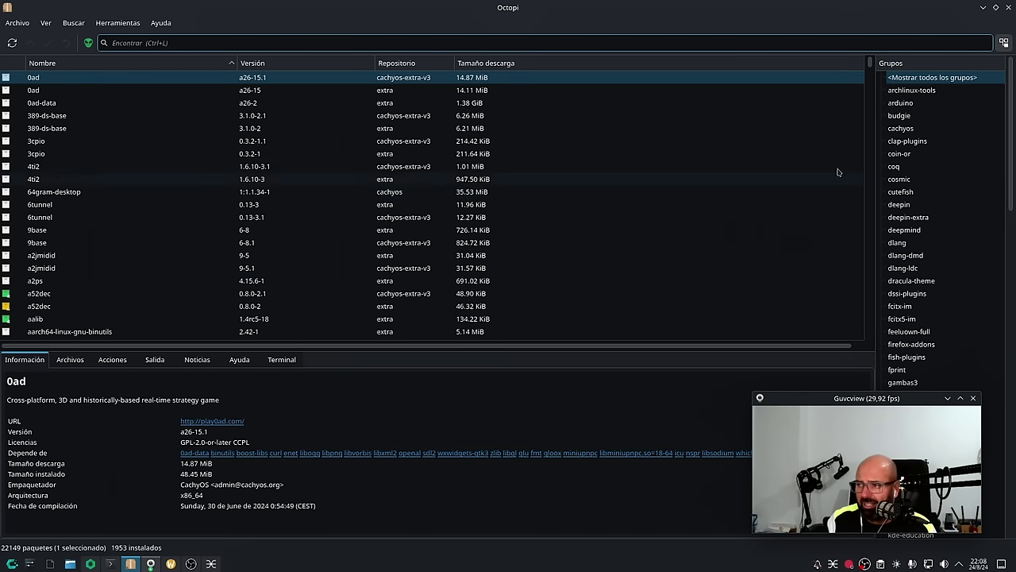
pyautogui.click(1008, 8)
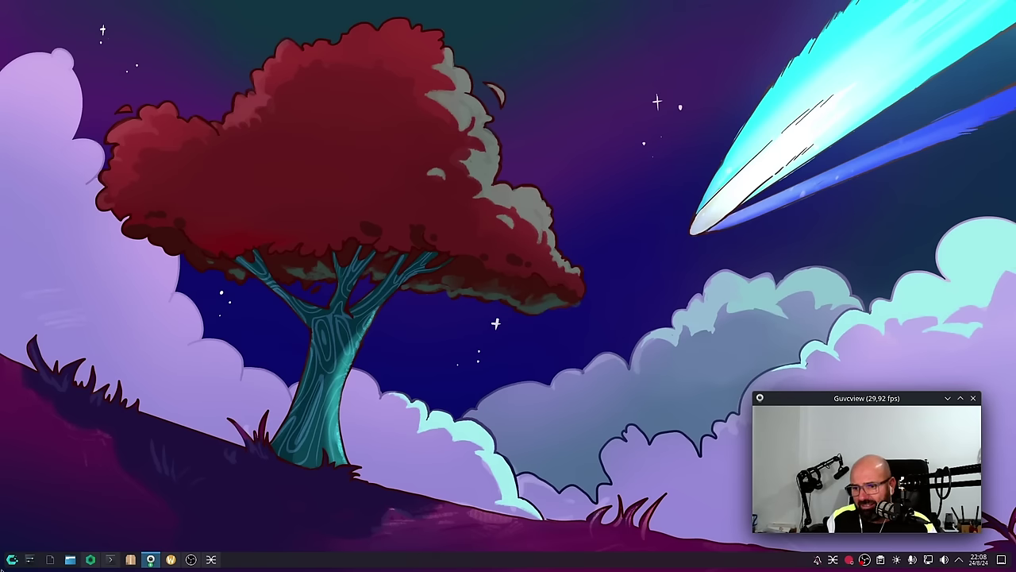
# Launch the CachyOS Package Installer from the system applications, then reposition and enlarge its window.
pyautogui.click(12, 559)
pyautogui.moveTo(40, 459)
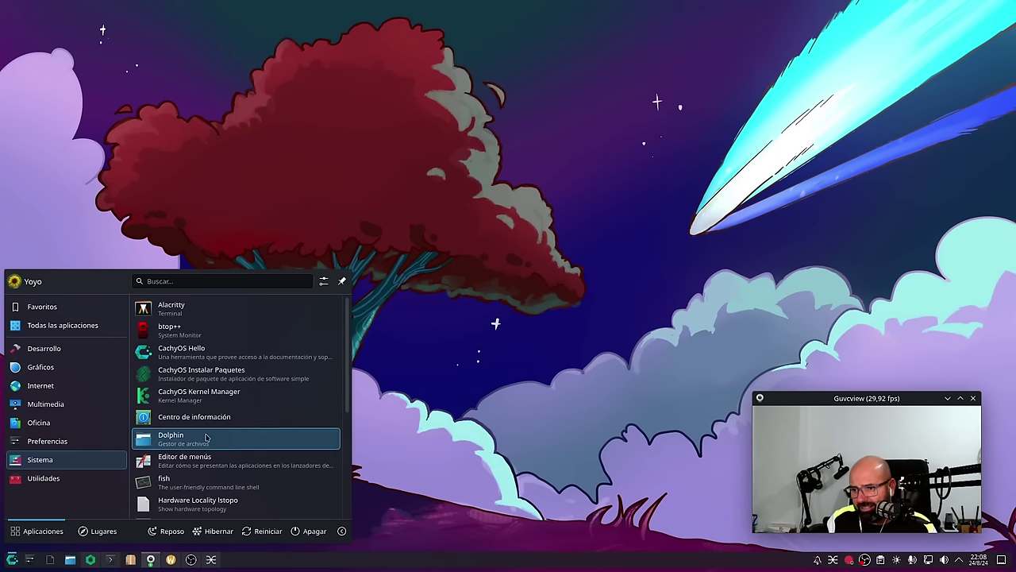
pyautogui.click(222, 373)
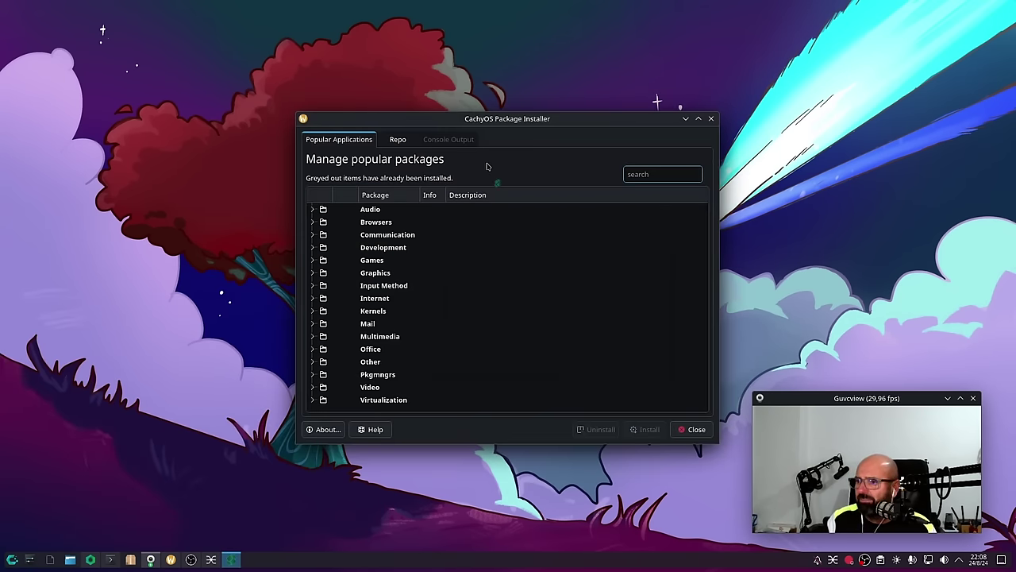
pyautogui.moveTo(547, 123); pyautogui.dragTo(349, 61)
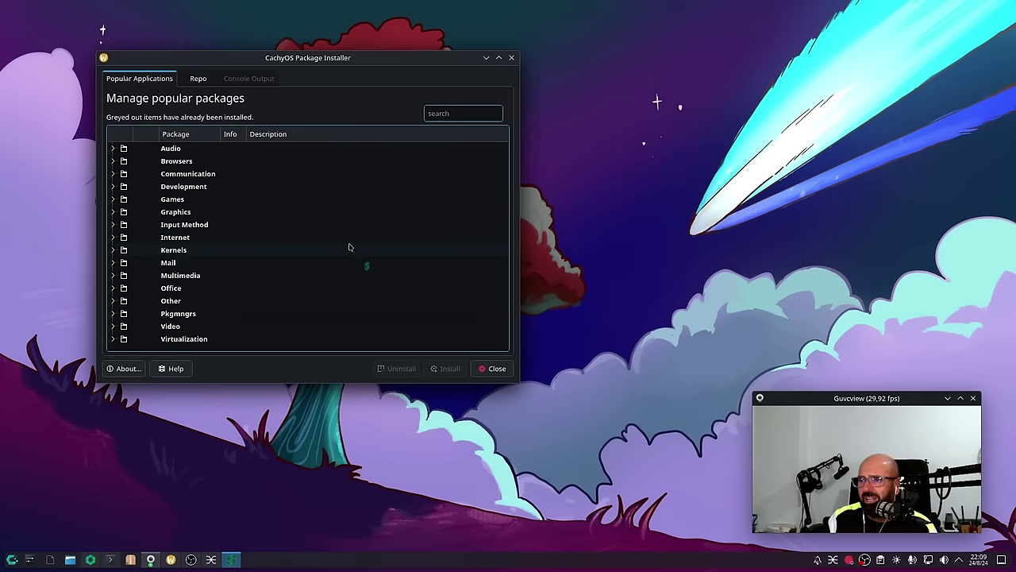
pyautogui.moveTo(520, 384); pyautogui.dragTo(702, 465)
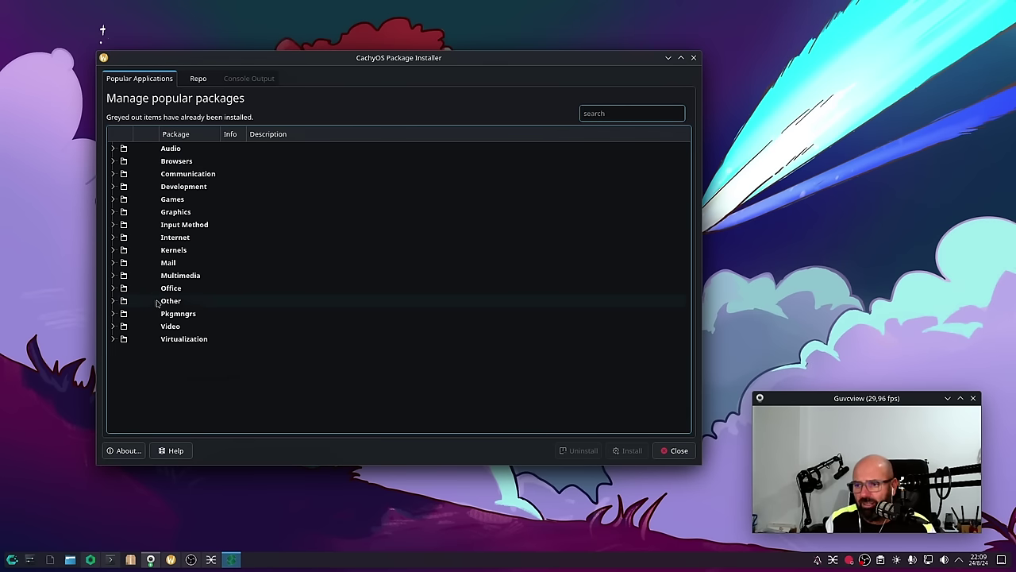
# Expand the Audio category, view the package information for ardour, and close it.
pyautogui.click(114, 150)
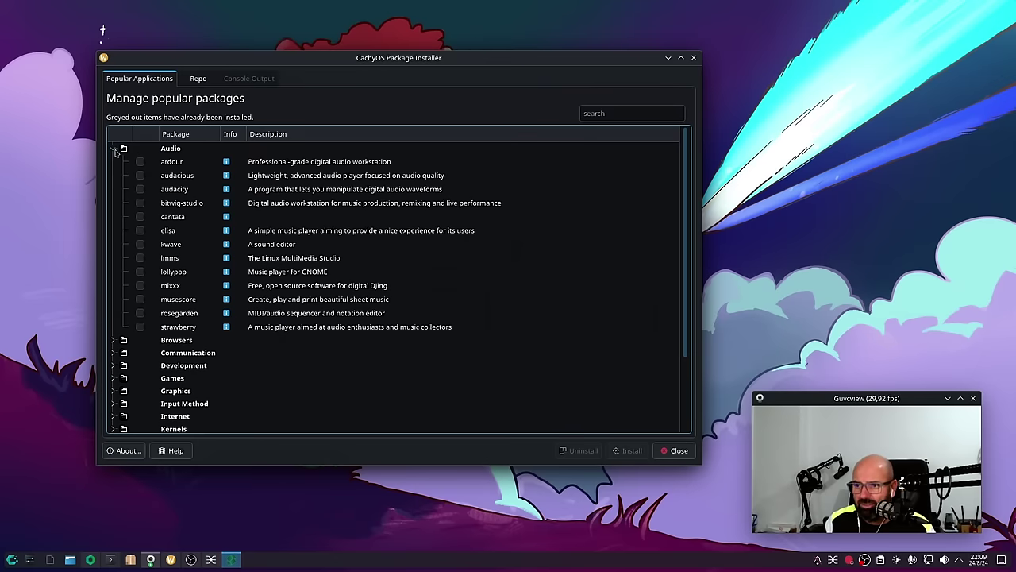
pyautogui.click(226, 162)
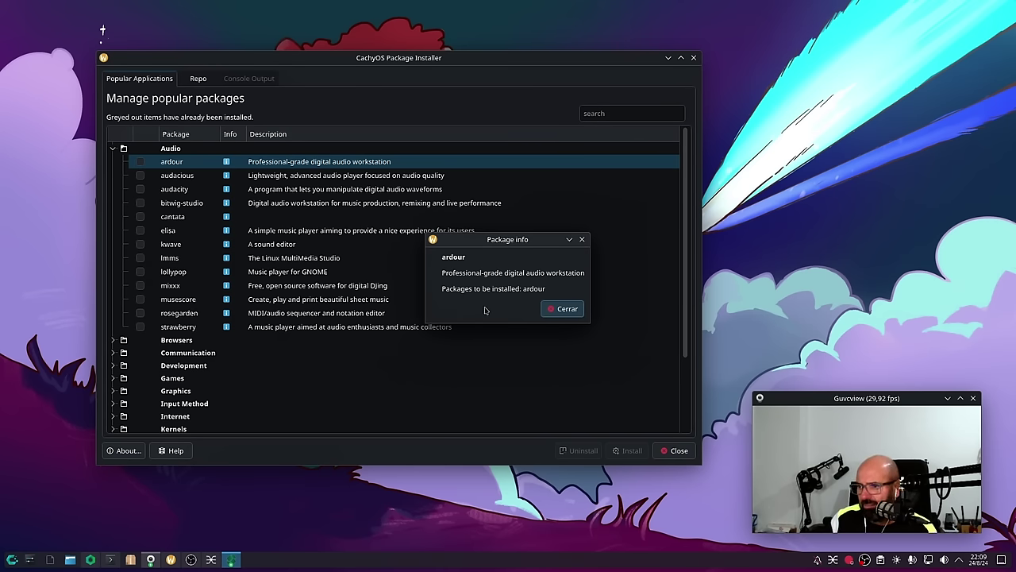
pyautogui.click(567, 309)
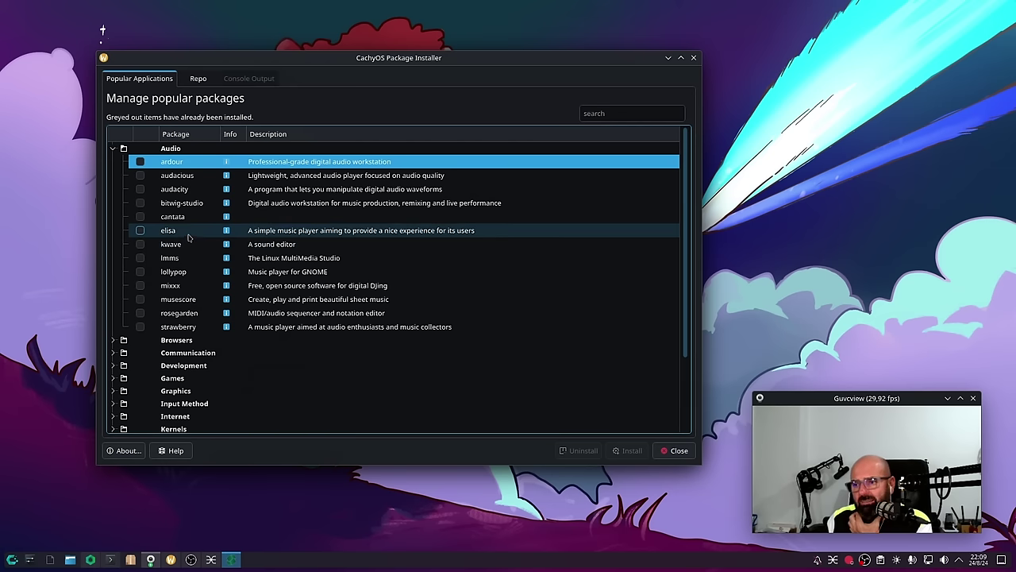
# Select the strawberry music player for installation, show the details of the changes, and accept them.
pyautogui.click(141, 327)
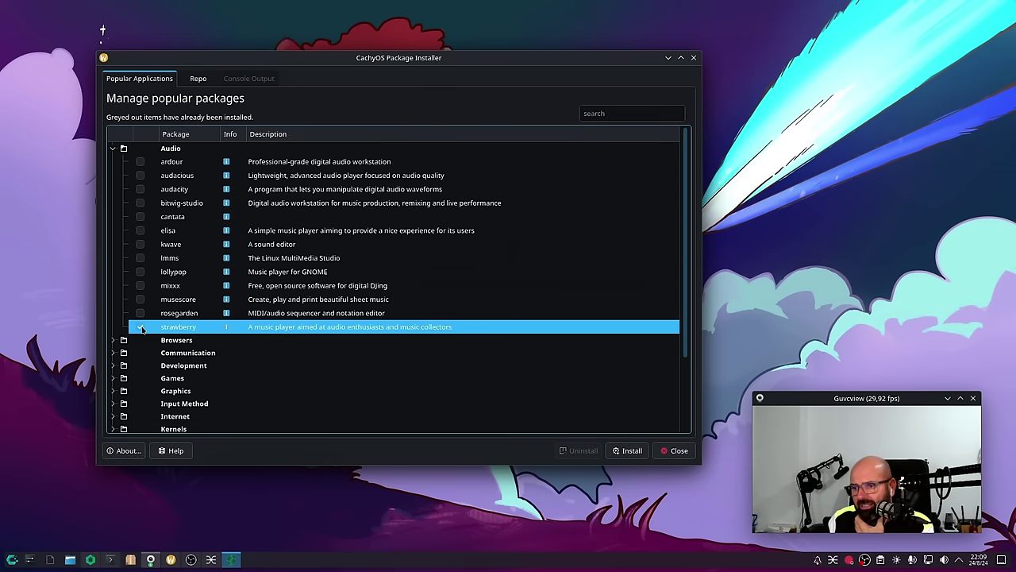
pyautogui.click(634, 454)
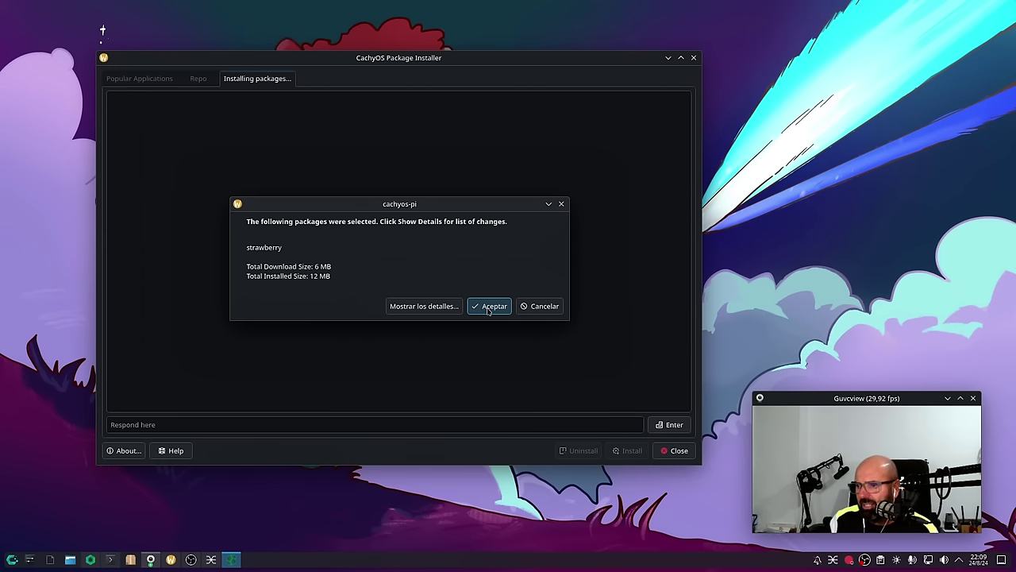
pyautogui.click(422, 306)
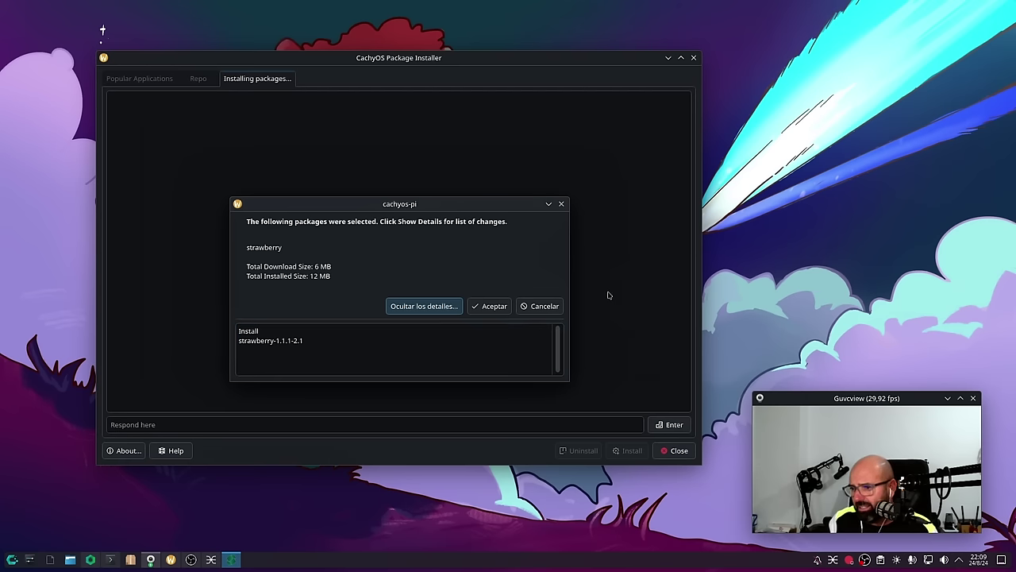
pyautogui.click(490, 307)
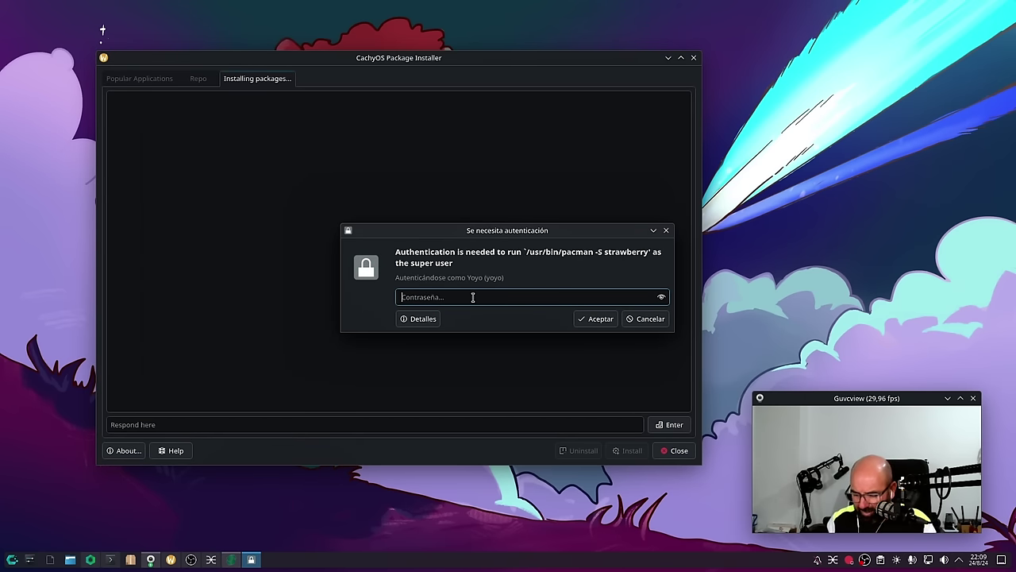
# Authenticate with the account password, answer s to proceed with the strawberry installation, and dismiss the completion dialog.
pyautogui.write('************')
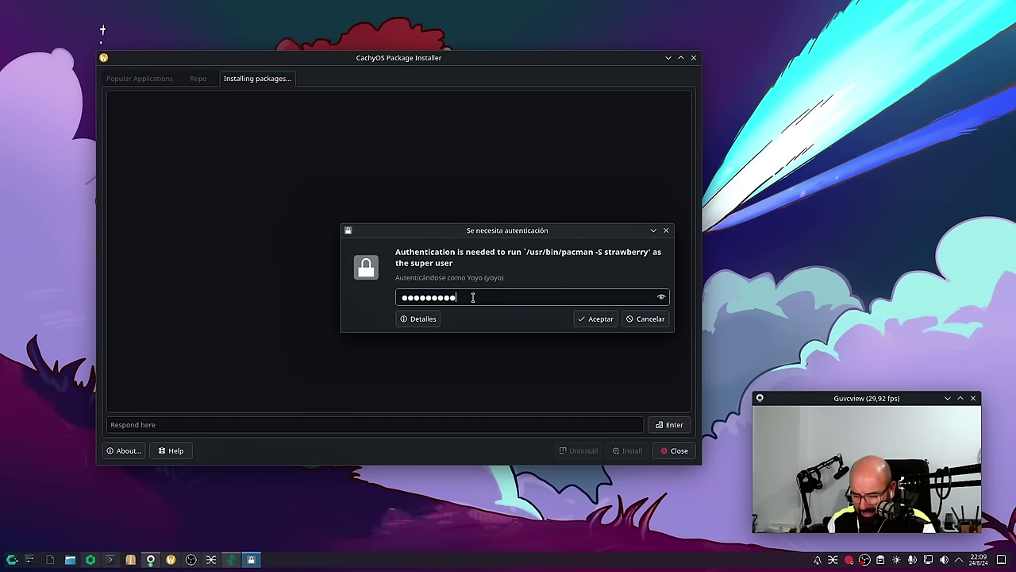
pyautogui.press('Return')
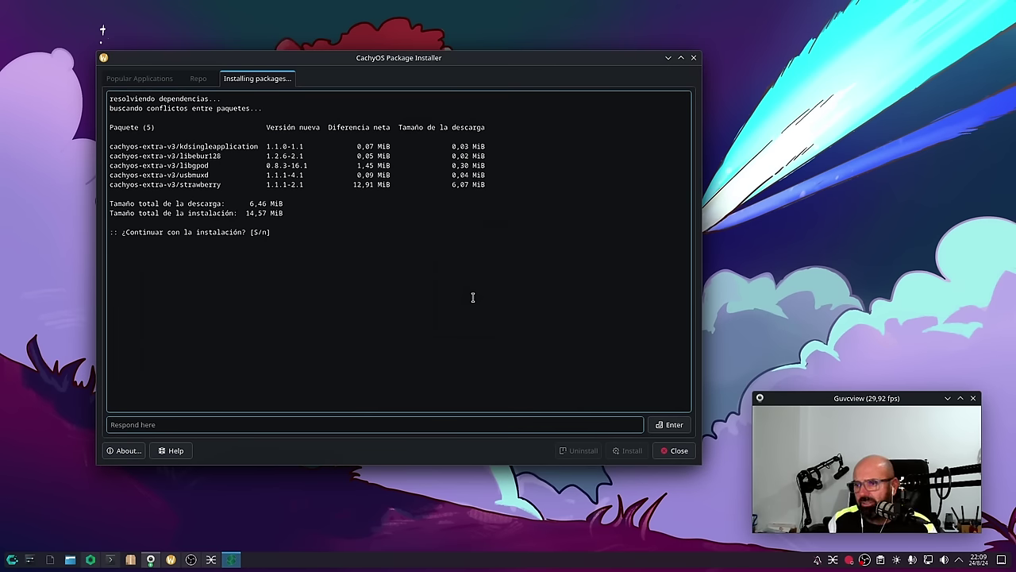
pyautogui.write('s')
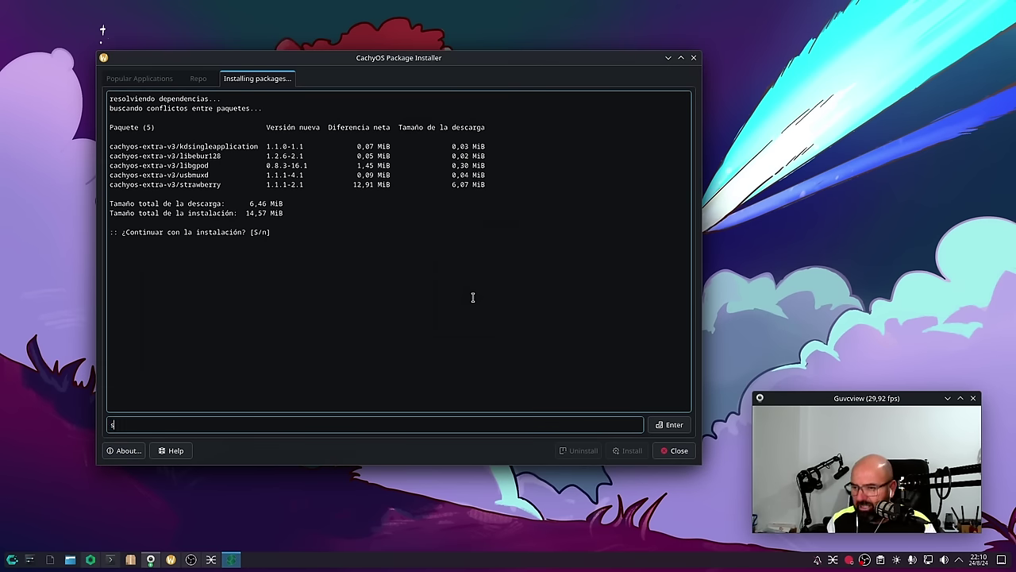
pyautogui.press('Return')
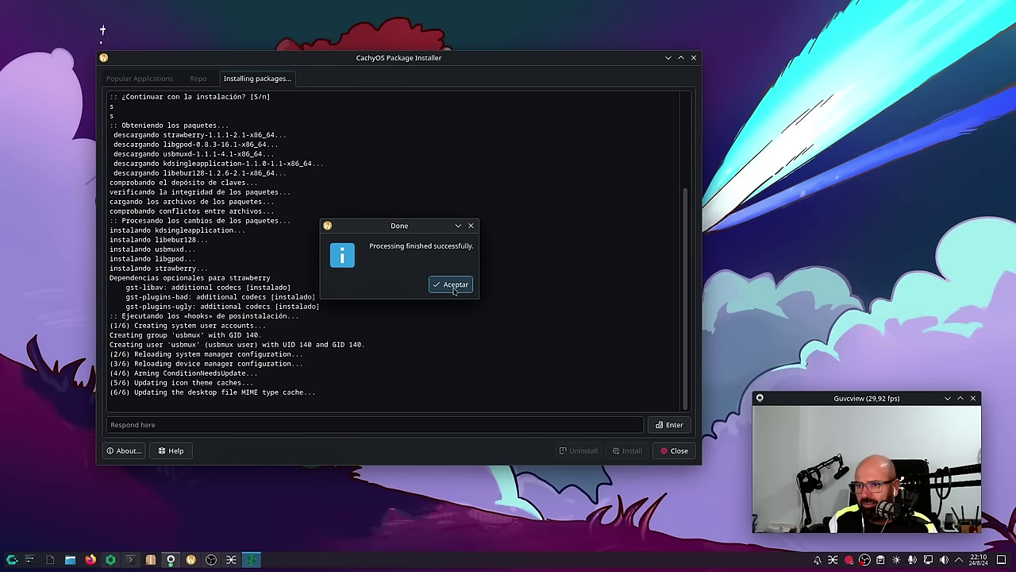
pyautogui.click(454, 287)
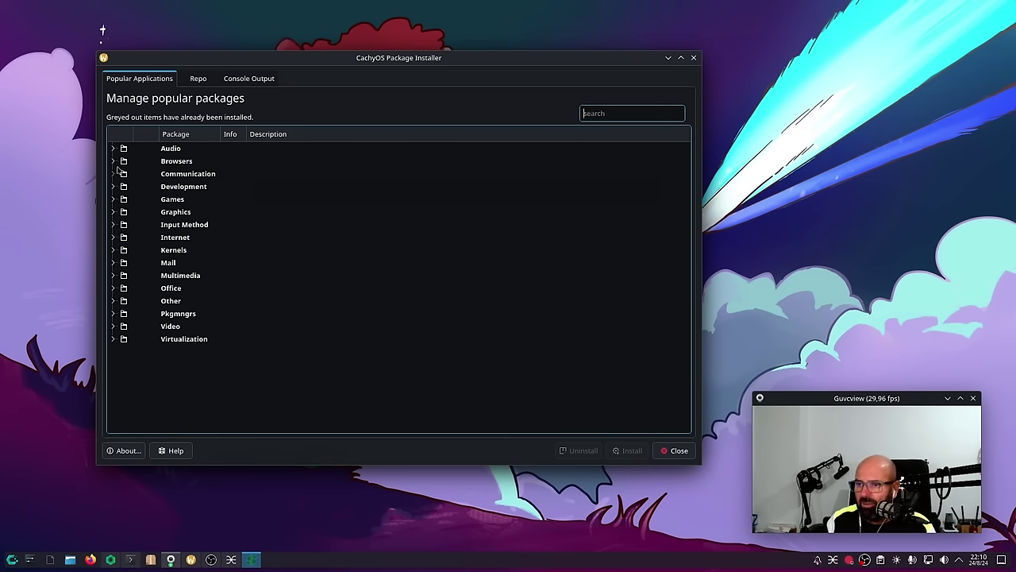
# Expand the Browsers, Communication and Development categories in turn to view their packages, collapsing each one again.
pyautogui.click(114, 162)
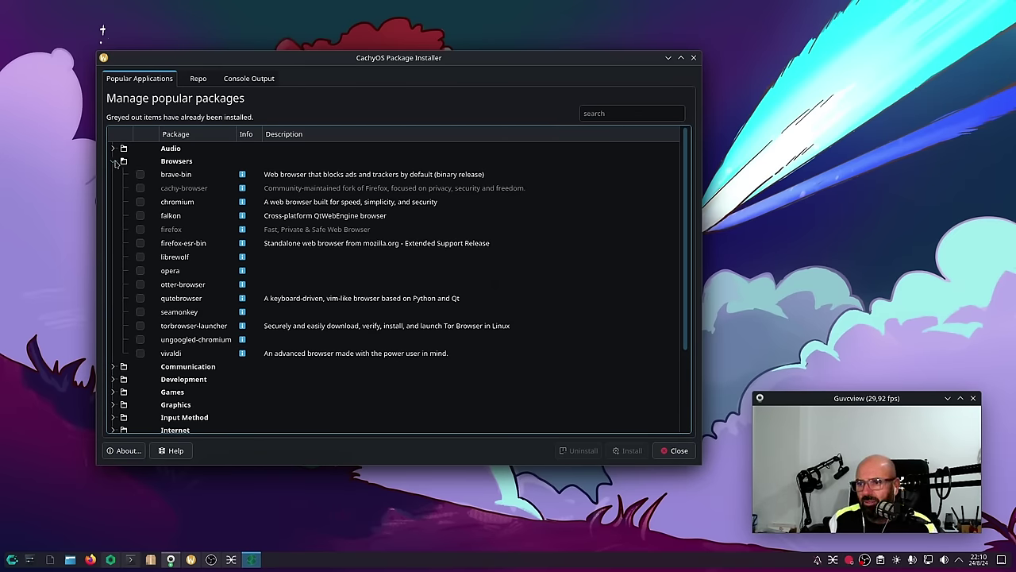
pyautogui.click(114, 162)
pyautogui.click(114, 174)
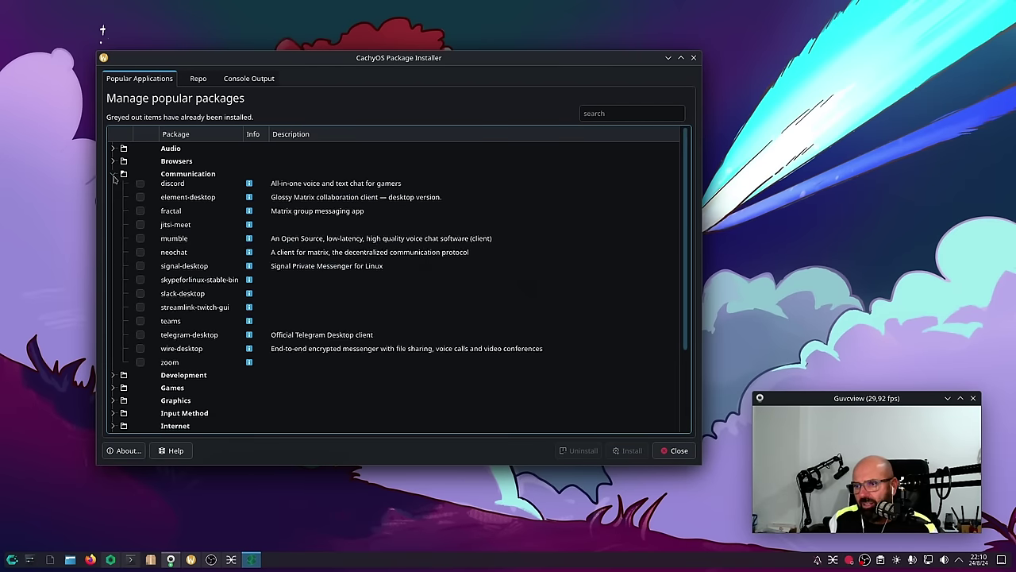
pyautogui.click(113, 174)
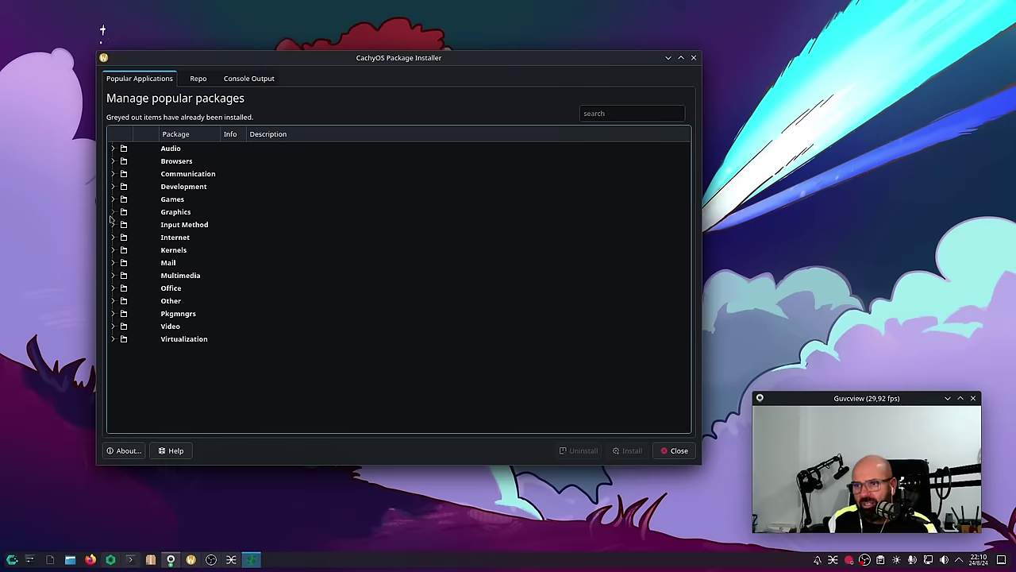
pyautogui.click(115, 186)
pyautogui.click(114, 185)
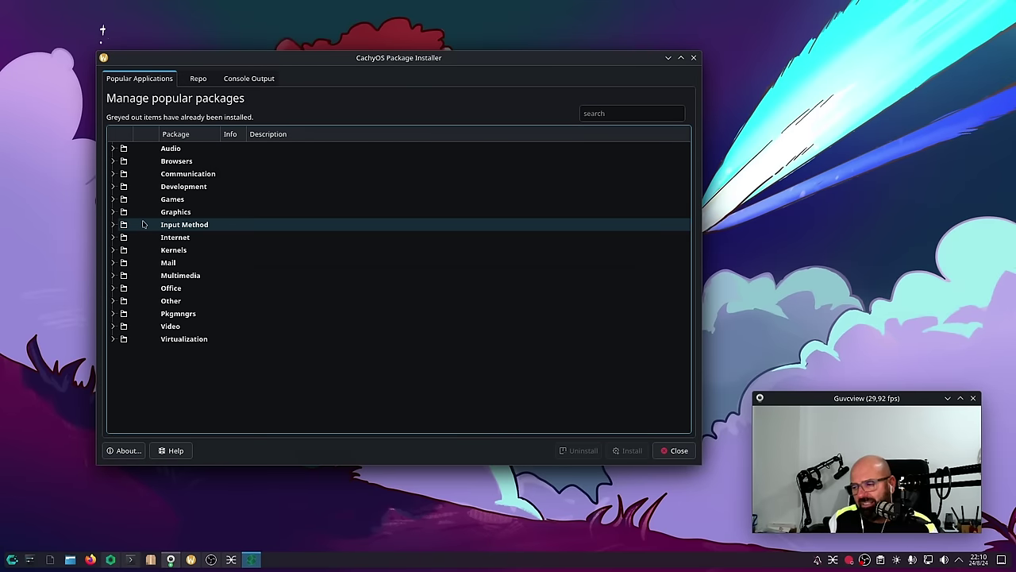
# Expand the Graphics category, look through its whole package list, and collapse it.
pyautogui.click(113, 212)
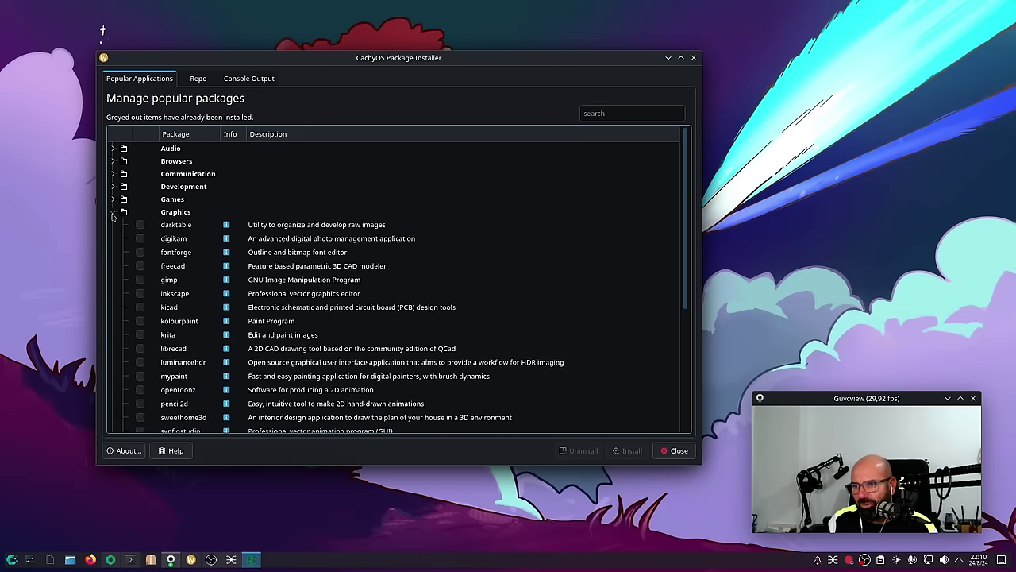
pyautogui.scroll(-2, 279, 259)
pyautogui.scroll(-1, 280, 258)
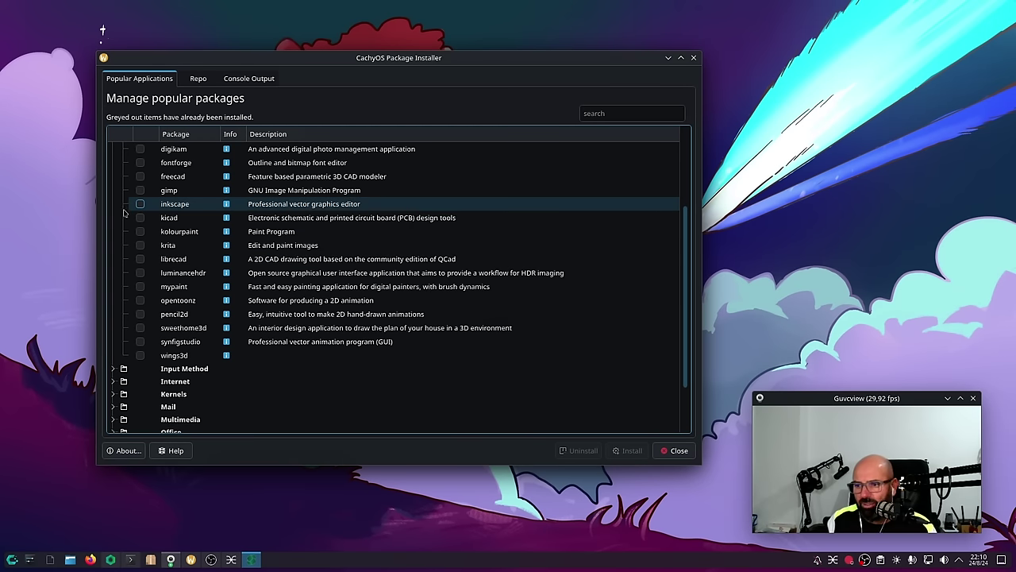
pyautogui.scroll(3, 167, 248)
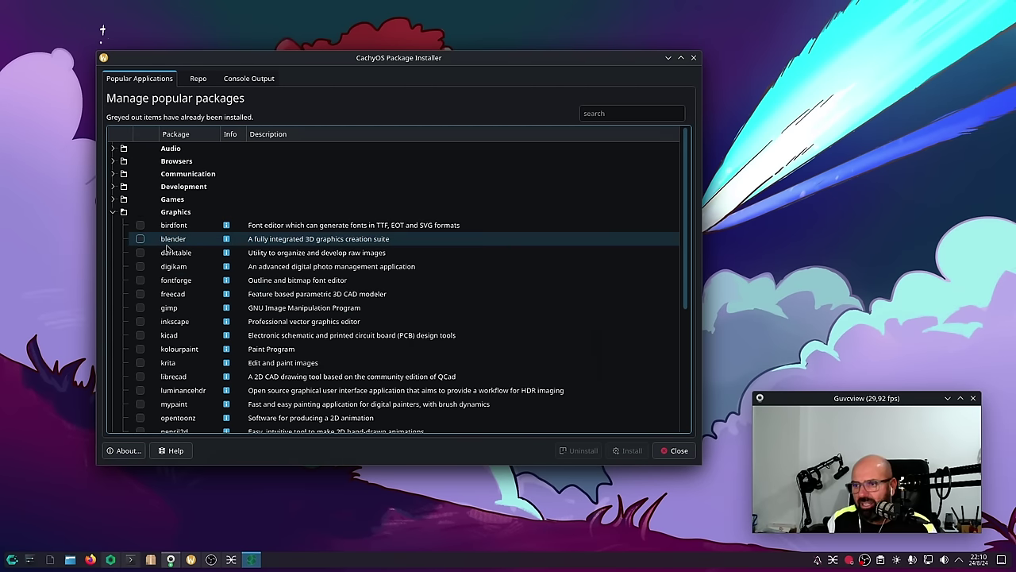
pyautogui.click(114, 212)
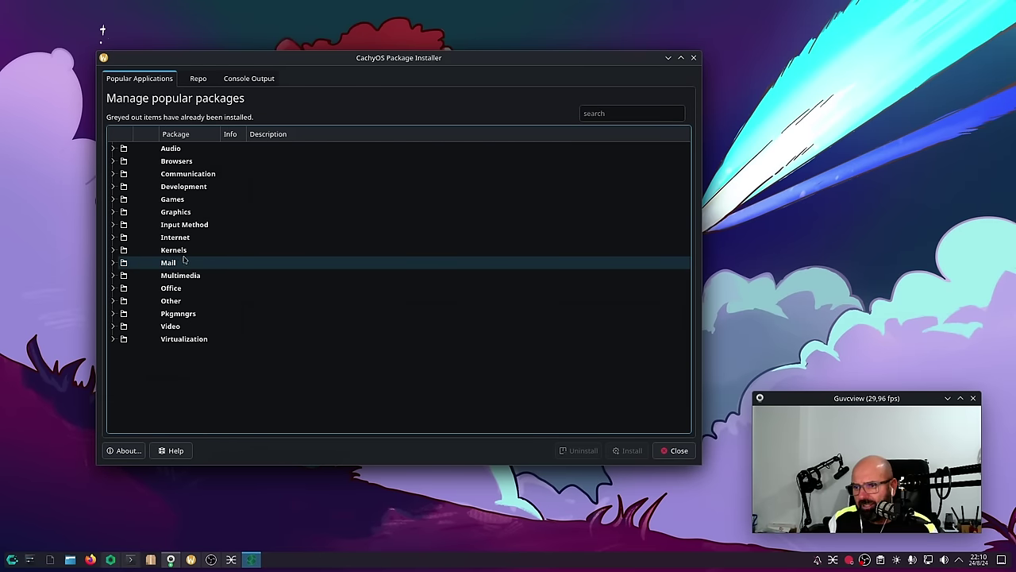
# Look through the packages in the Kernels category and the Multimedia category, collapsing each after viewing.
pyautogui.click(113, 251)
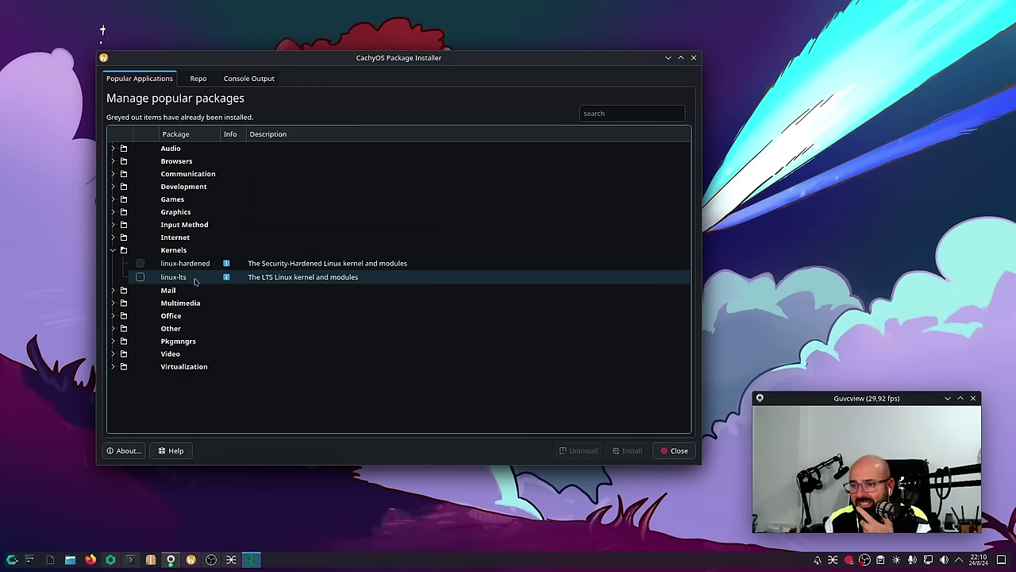
pyautogui.click(112, 250)
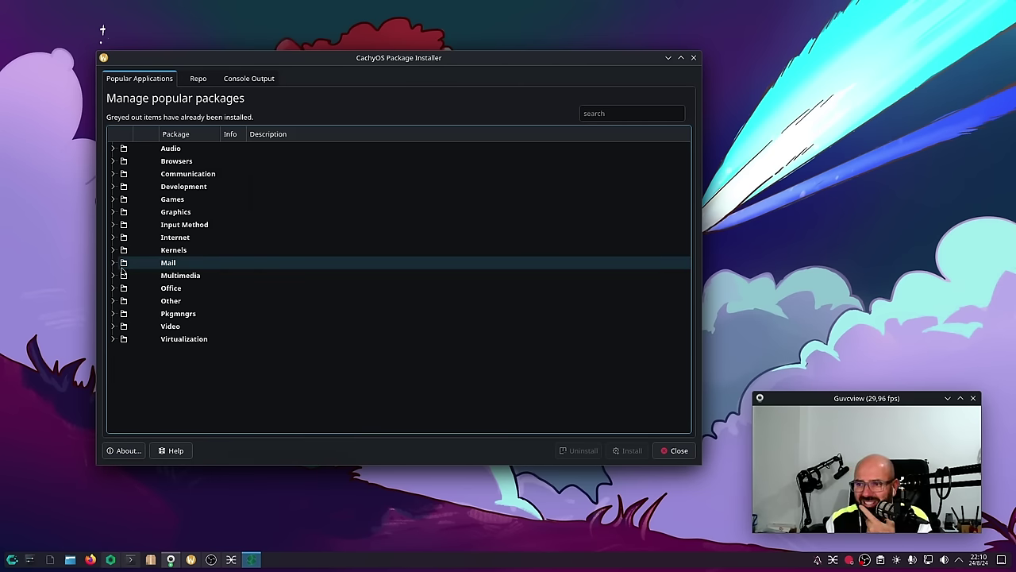
pyautogui.click(113, 276)
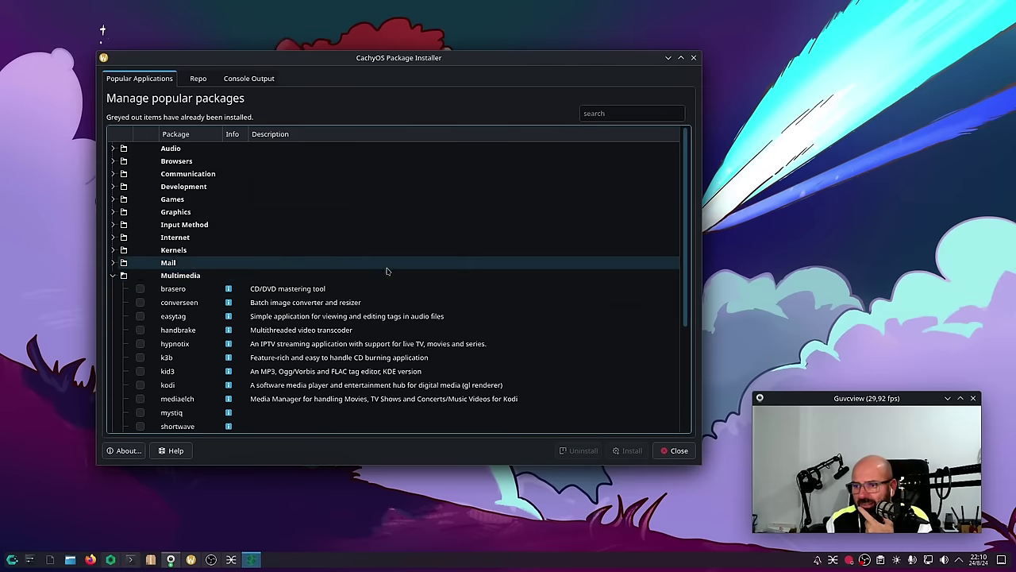
pyautogui.scroll(-2, 389, 271)
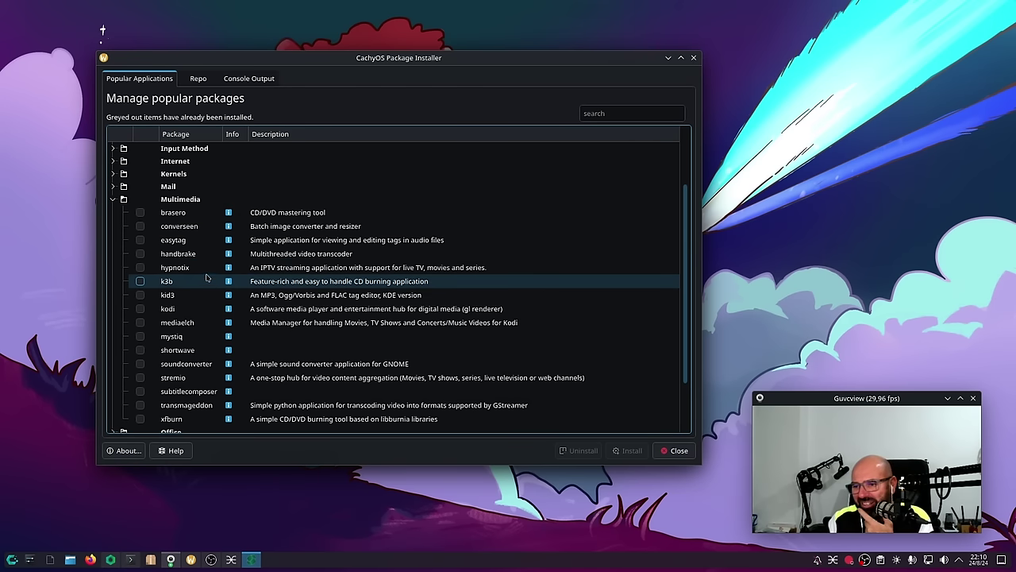
pyautogui.scroll(-2, 208, 273)
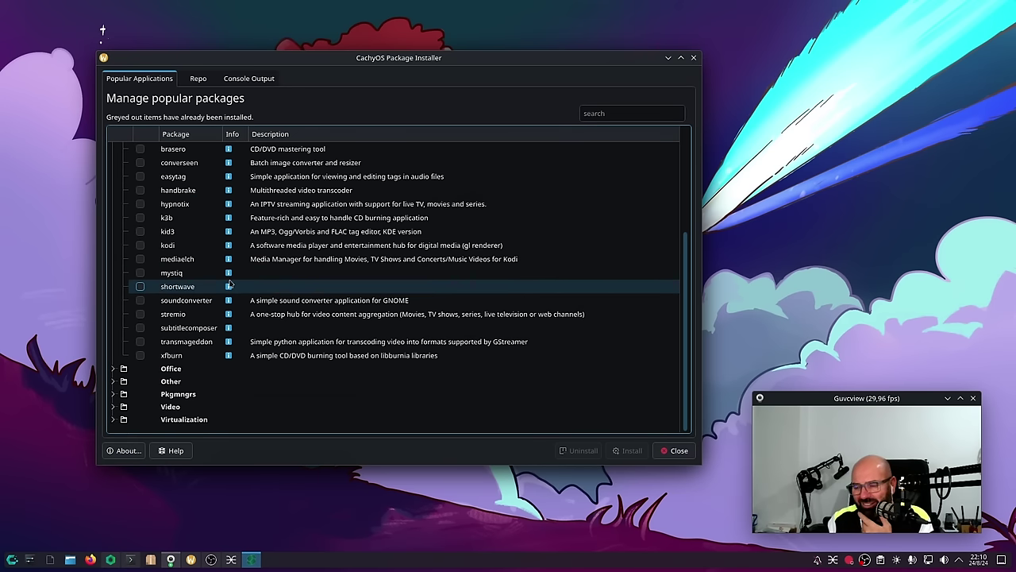
pyautogui.scroll(2, 203, 221)
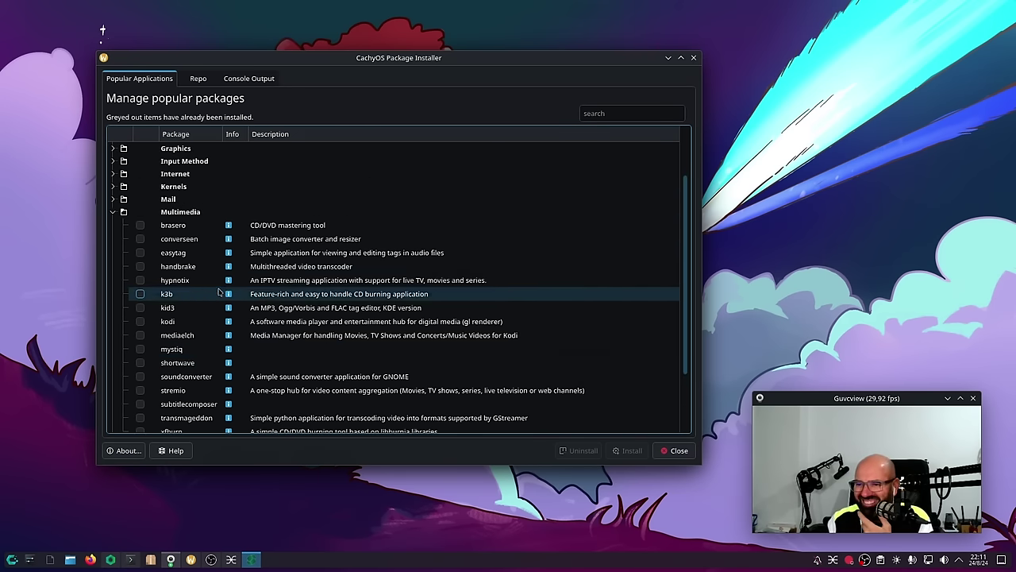
pyautogui.click(112, 213)
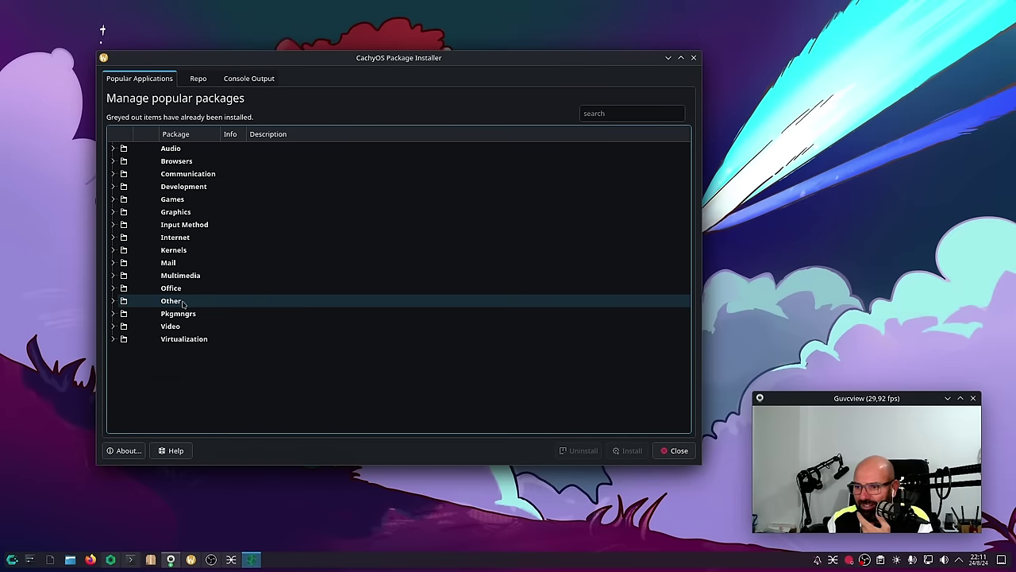
# Expand the Office category, look through its office suites and finance packages, and collapse it.
pyautogui.click(113, 288)
pyautogui.scroll(-2, 283, 284)
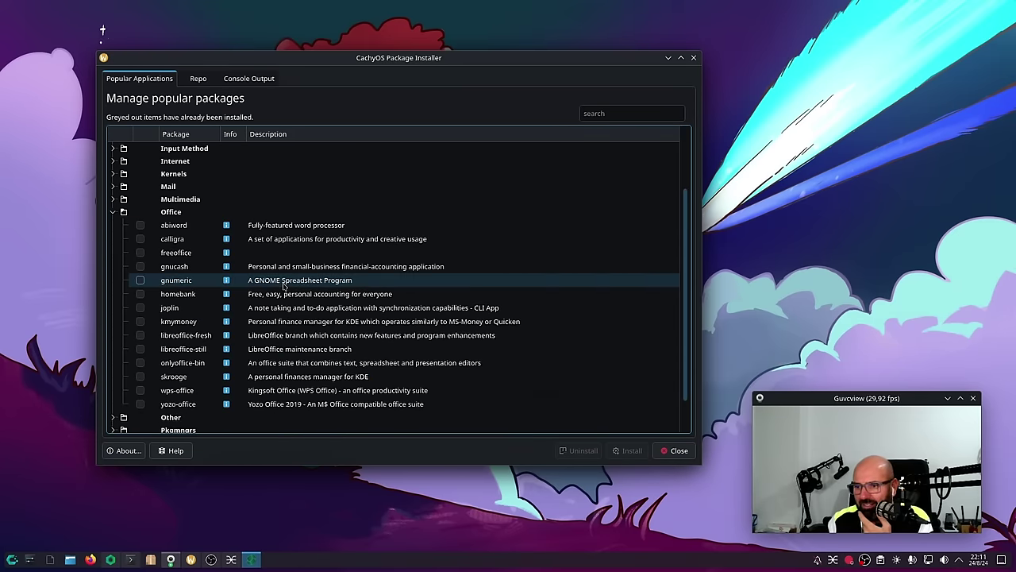
pyautogui.scroll(-1, 283, 284)
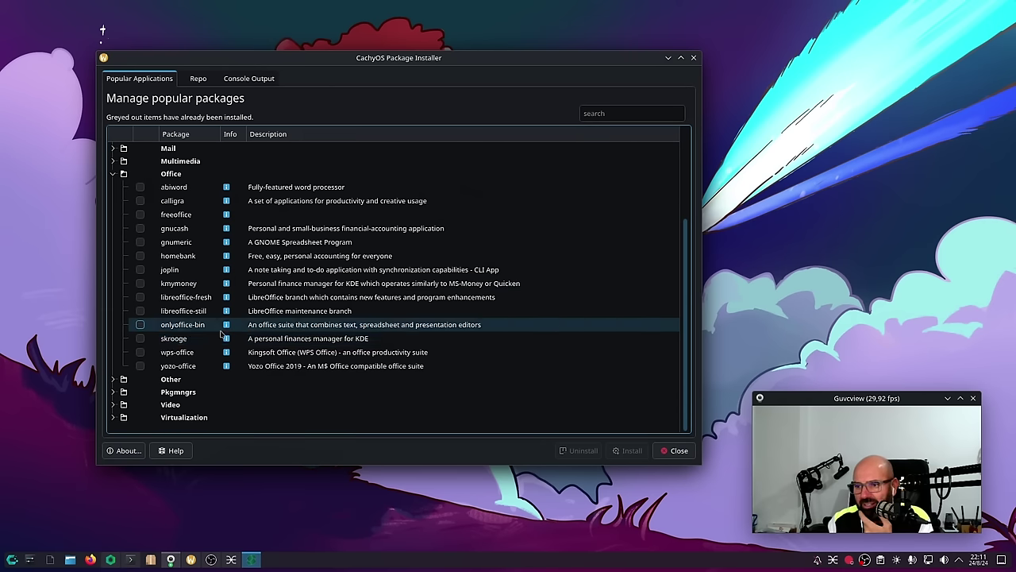
pyautogui.click(113, 173)
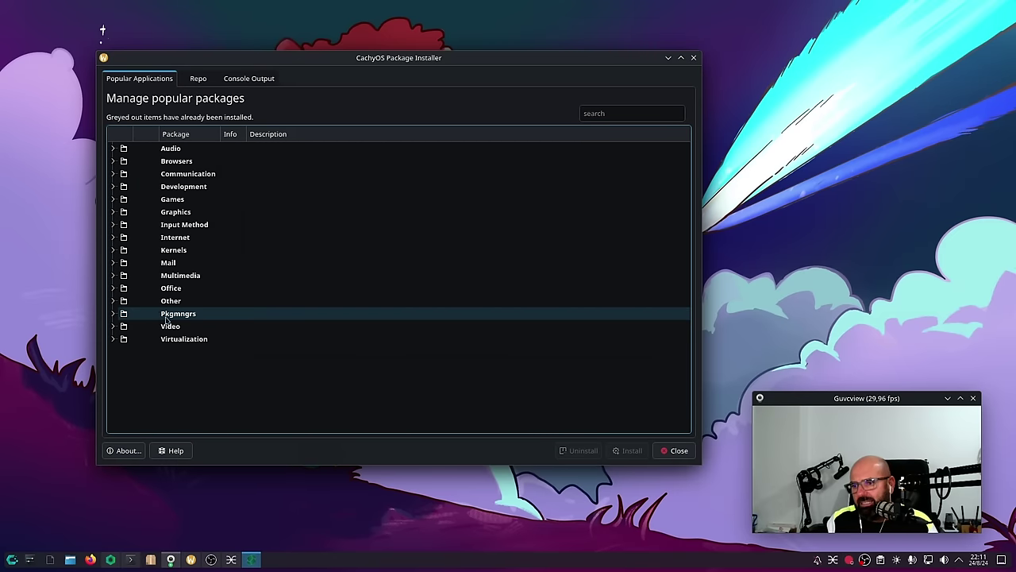
# Expand the Video category, look through its players and editors, and collapse it.
pyautogui.click(118, 329)
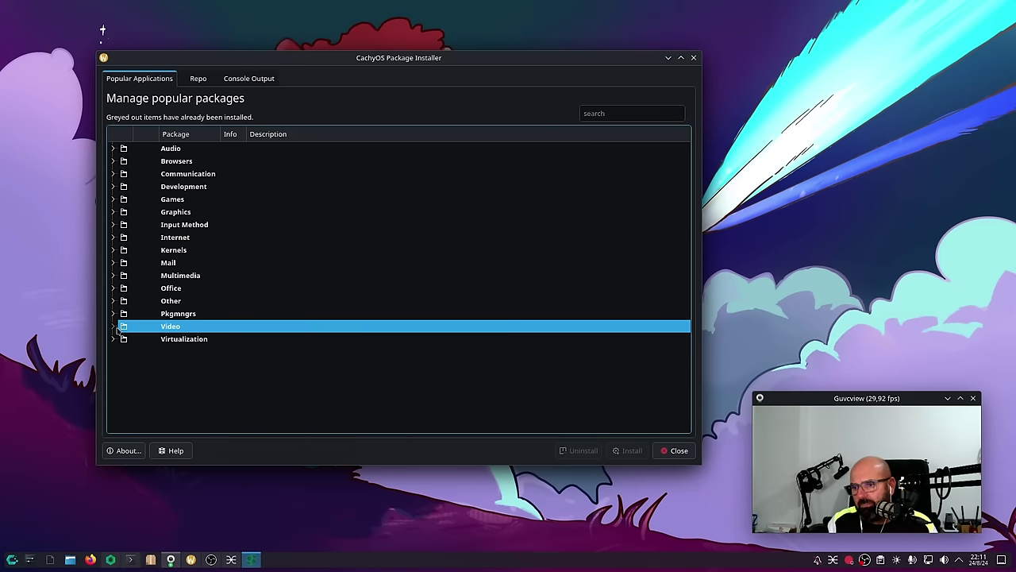
pyautogui.click(113, 326)
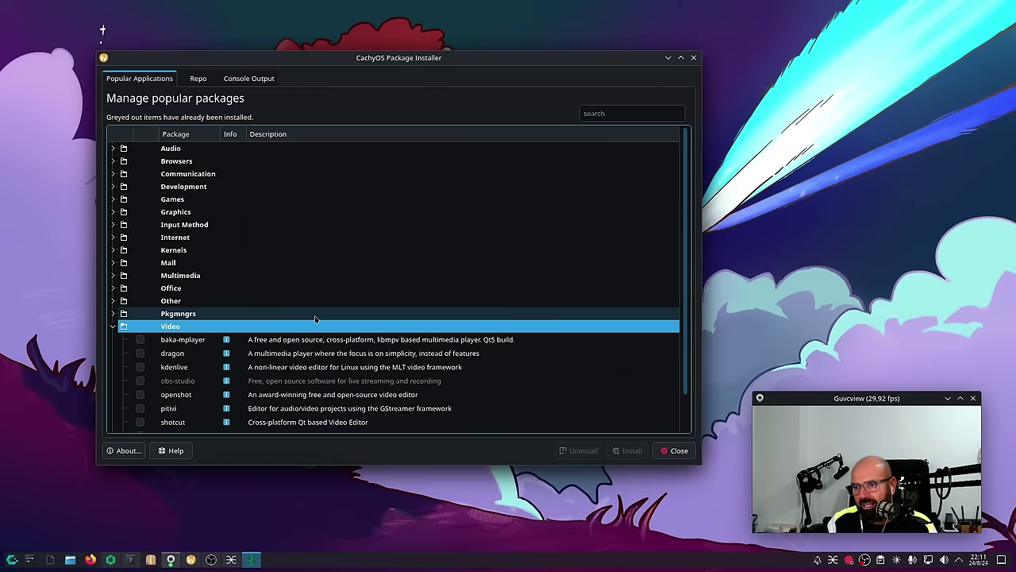
pyautogui.scroll(-1, 316, 318)
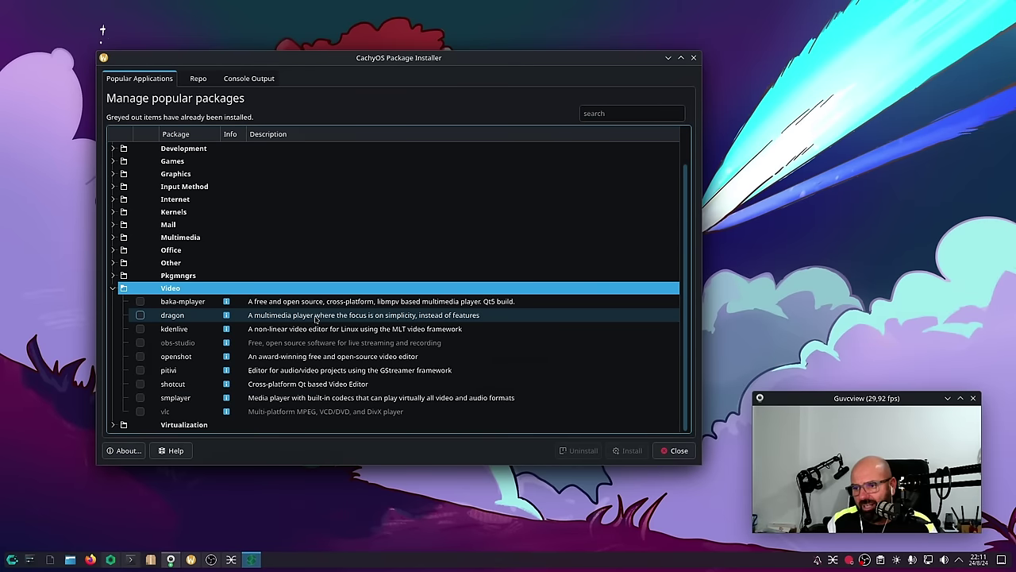
pyautogui.click(113, 287)
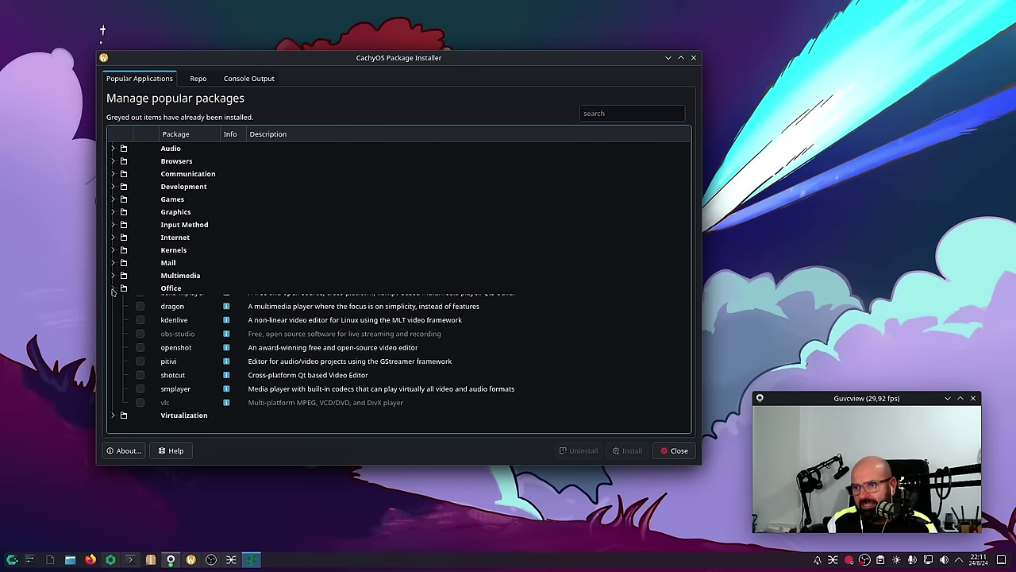
# Show the full repository package list, browse down through its entries, and return to its beginning.
pyautogui.click(198, 79)
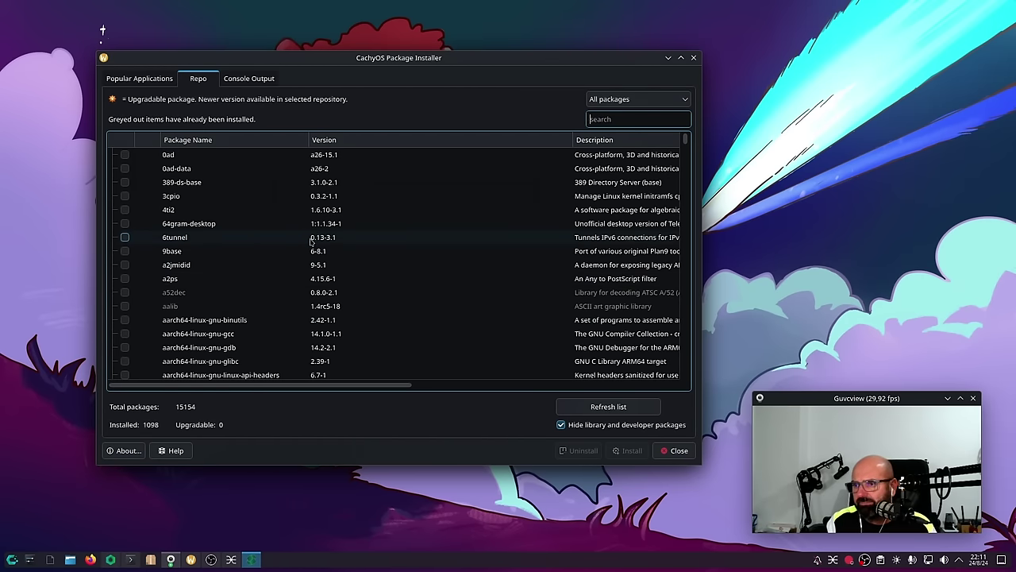
pyautogui.scroll(-15, 311, 241)
pyautogui.scroll(-15, 312, 240)
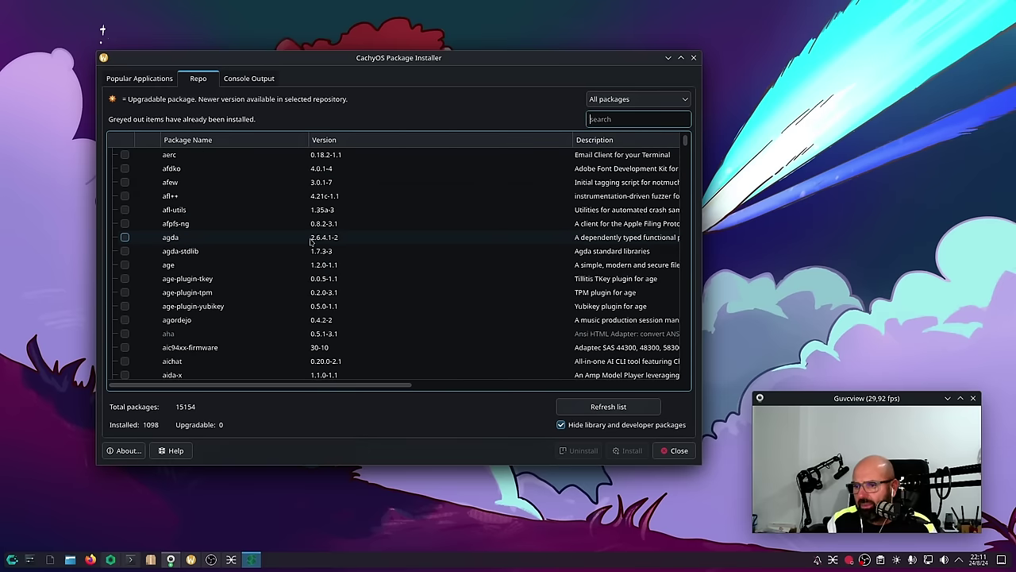
pyautogui.scroll(-15, 378, 227)
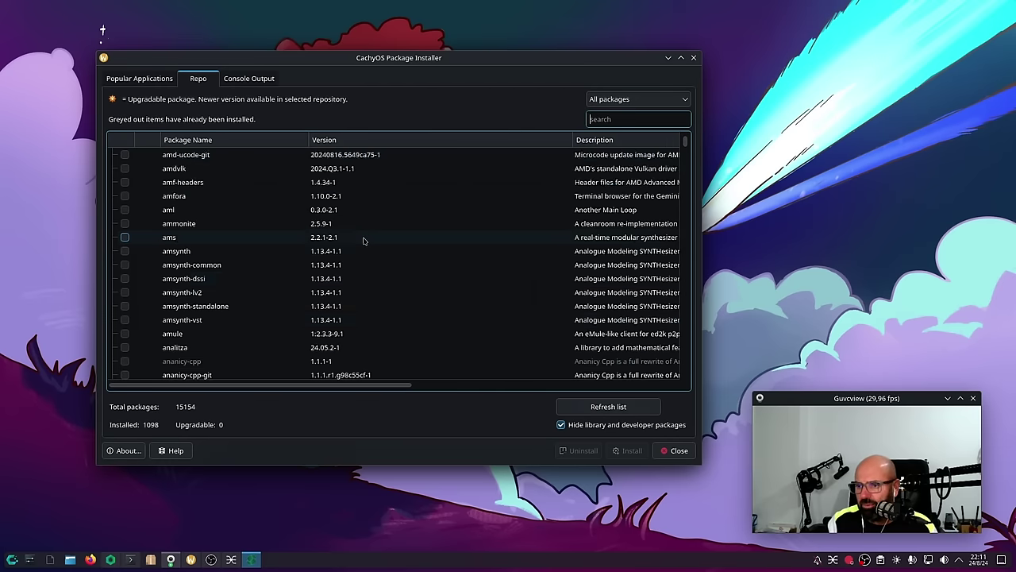
pyautogui.scroll(-5, 380, 263)
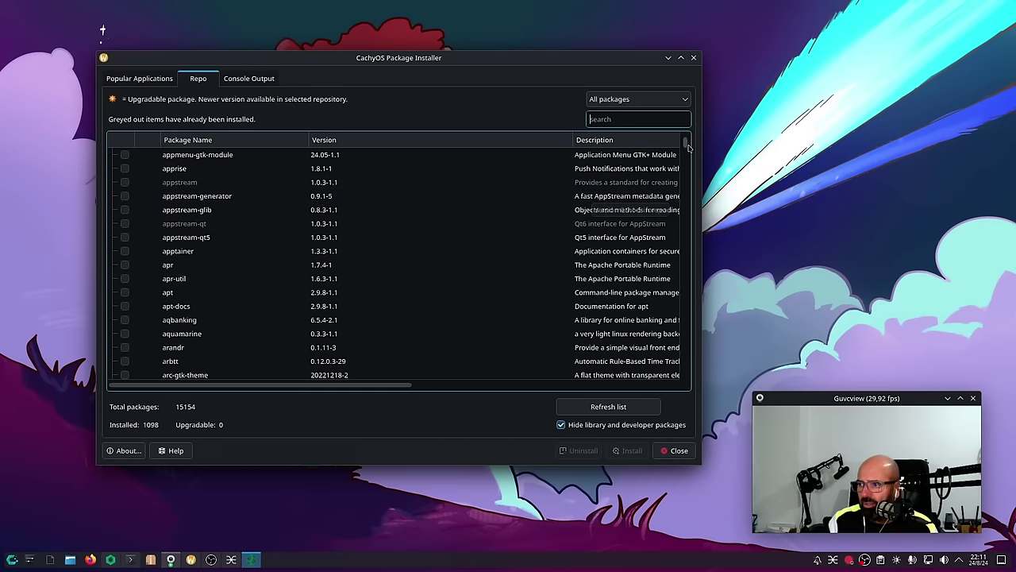
pyautogui.moveTo(686, 145)
pyautogui.mouseDown()
pyautogui.moveTo(687, 220)
pyautogui.moveTo(686, 140)
pyautogui.mouseUp()
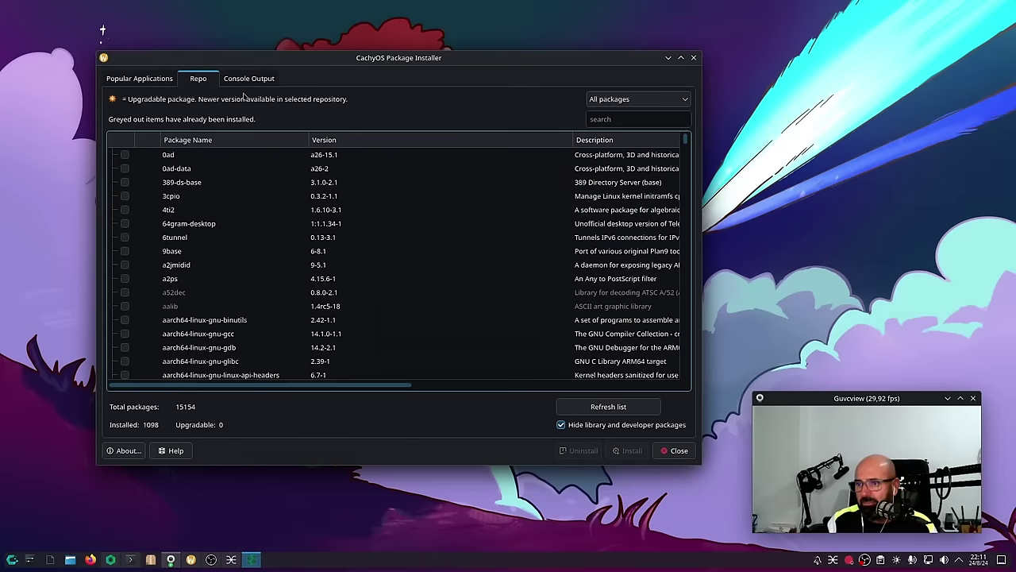
# Compare the popular applications with the repository list, then view the strawberry installation's console output and return to the popular applications.
pyautogui.click(126, 79)
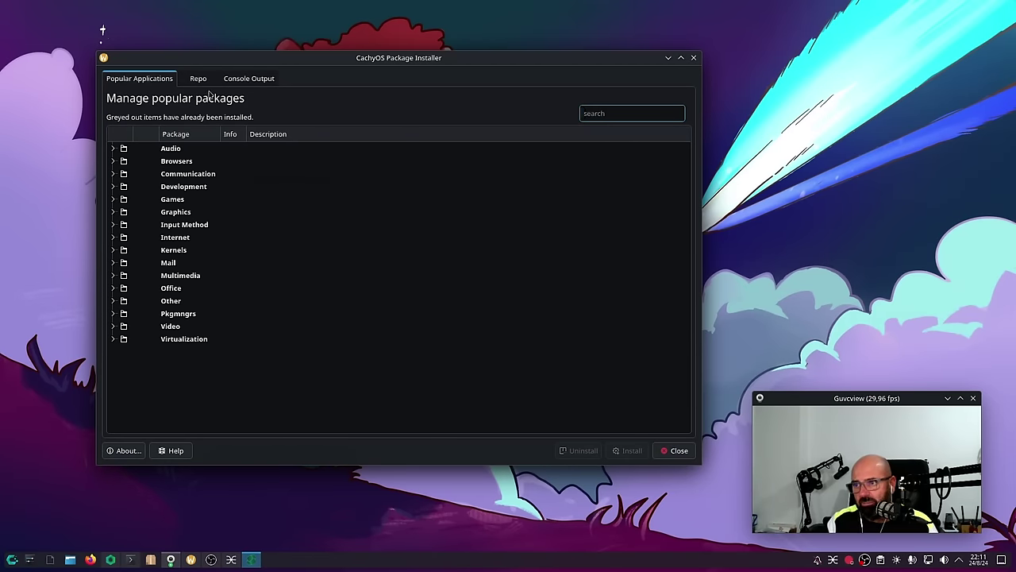
pyautogui.click(198, 79)
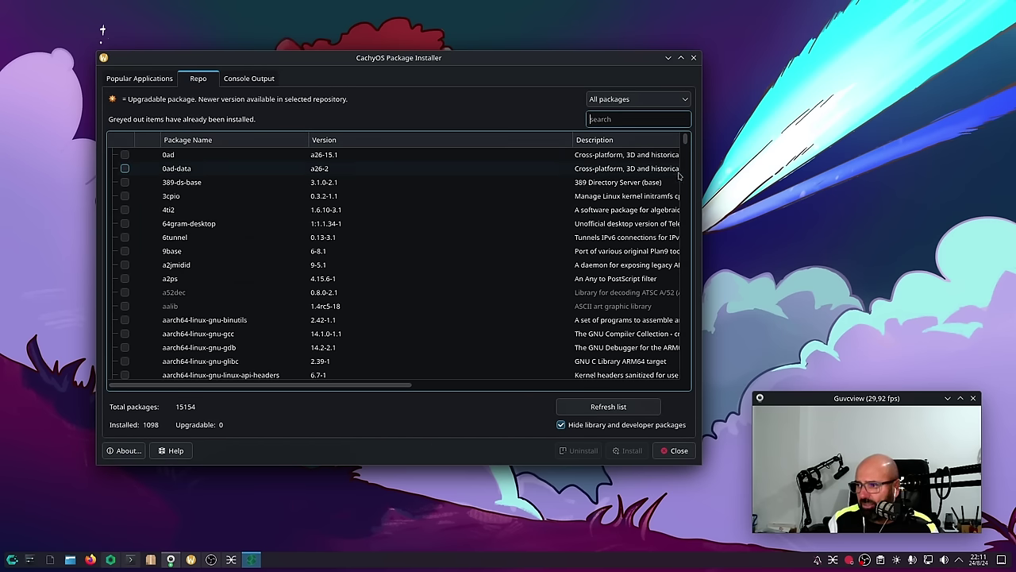
pyautogui.click(249, 78)
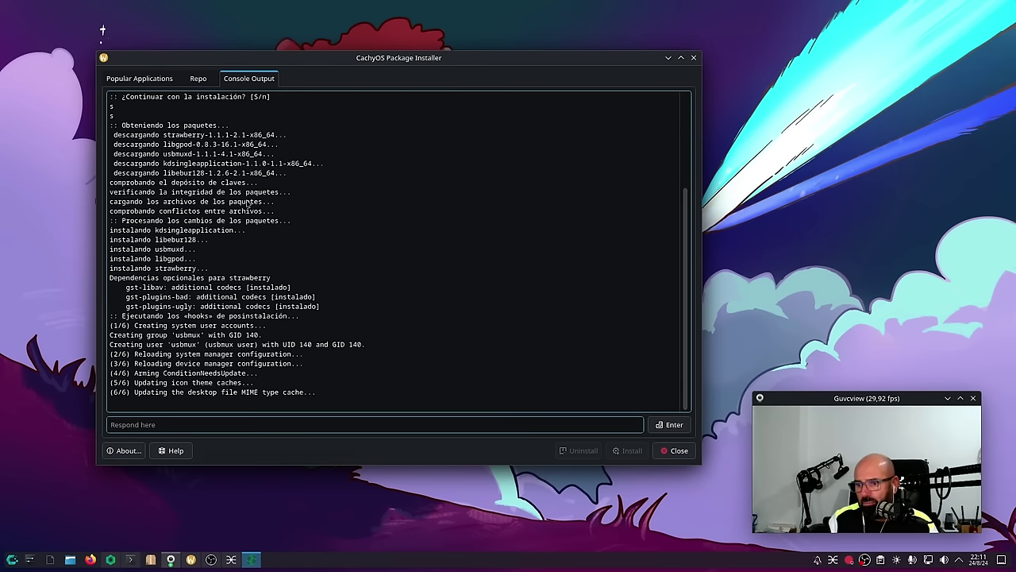
pyautogui.click(151, 79)
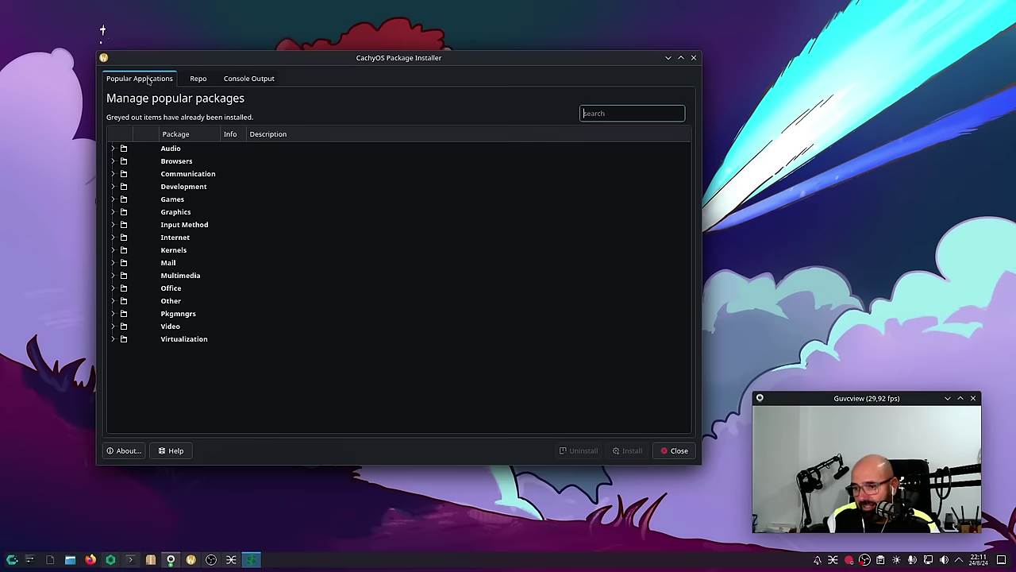
# View the About information of the package installer, dismiss it, and close the installer.
pyautogui.click(118, 455)
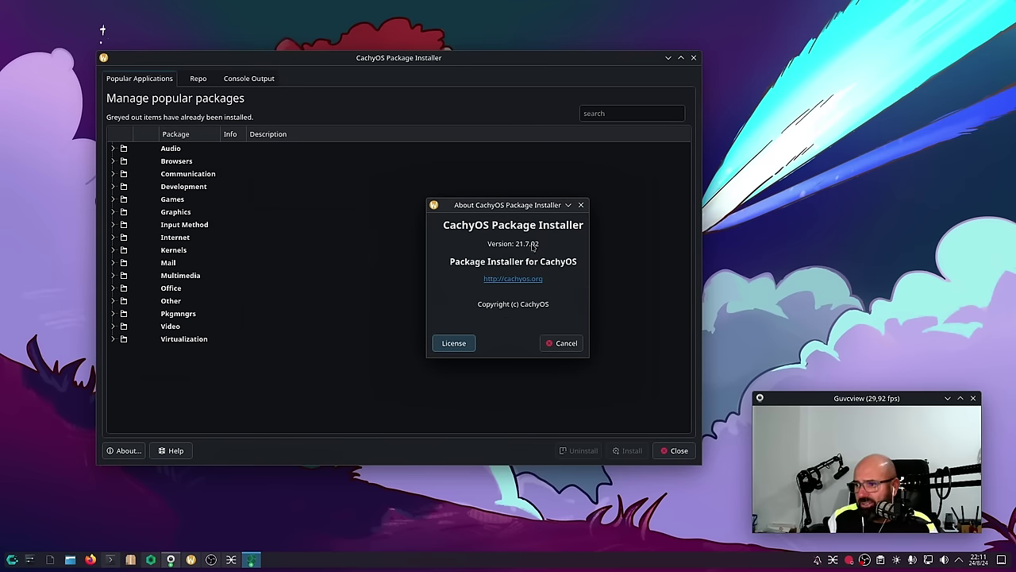
pyautogui.click(564, 346)
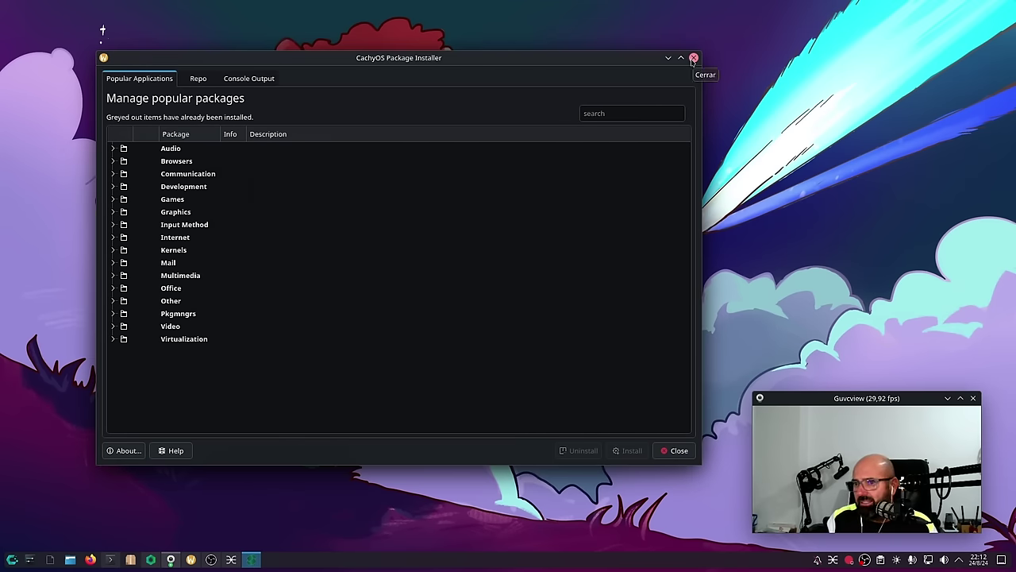
pyautogui.click(693, 58)
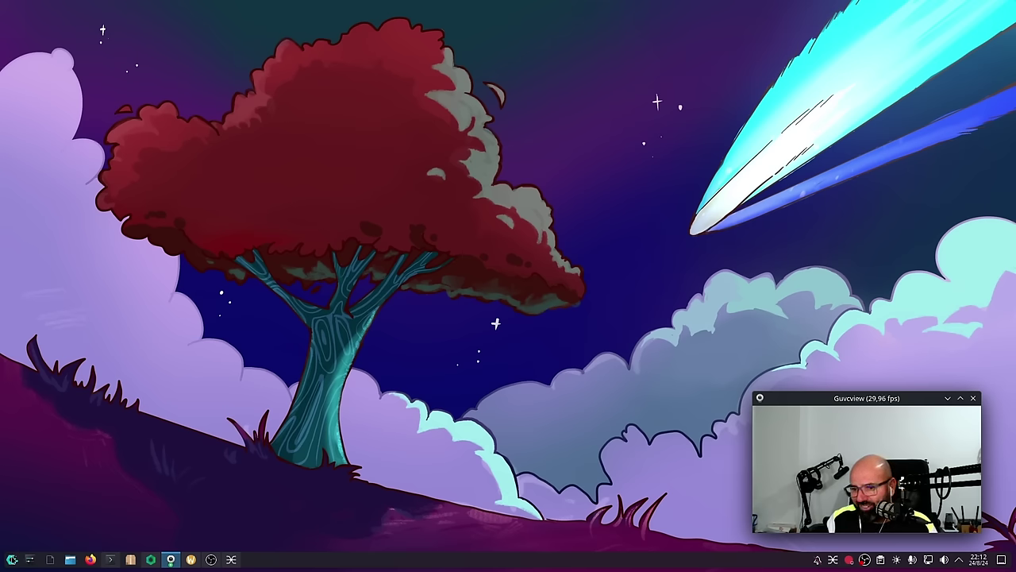
# Open CachyOS Kernel Manager from the System applications, move its window towards the upper left, and enlarge it to show more kernels.
pyautogui.click(12, 559)
pyautogui.moveTo(63, 460)
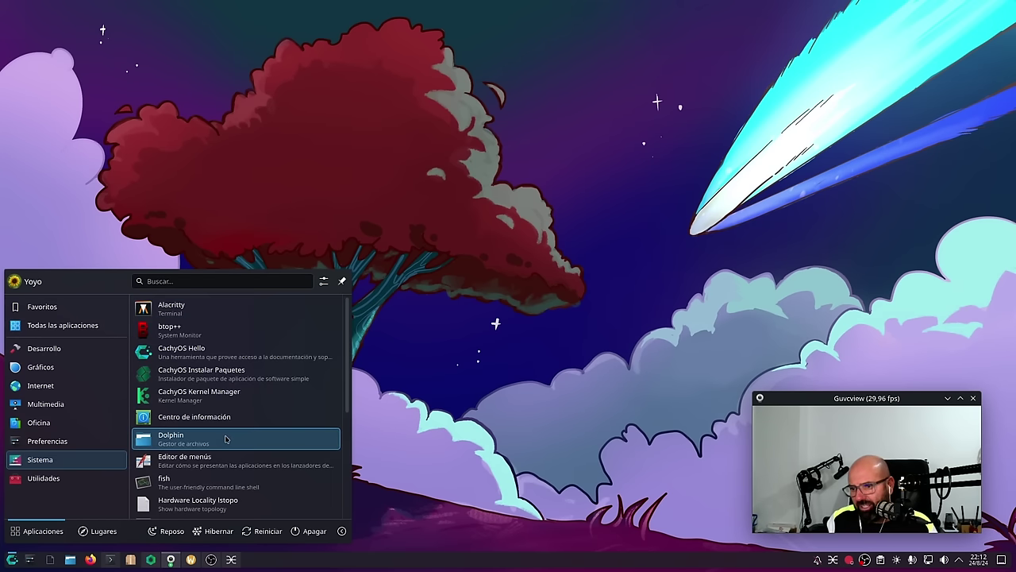
pyautogui.click(269, 400)
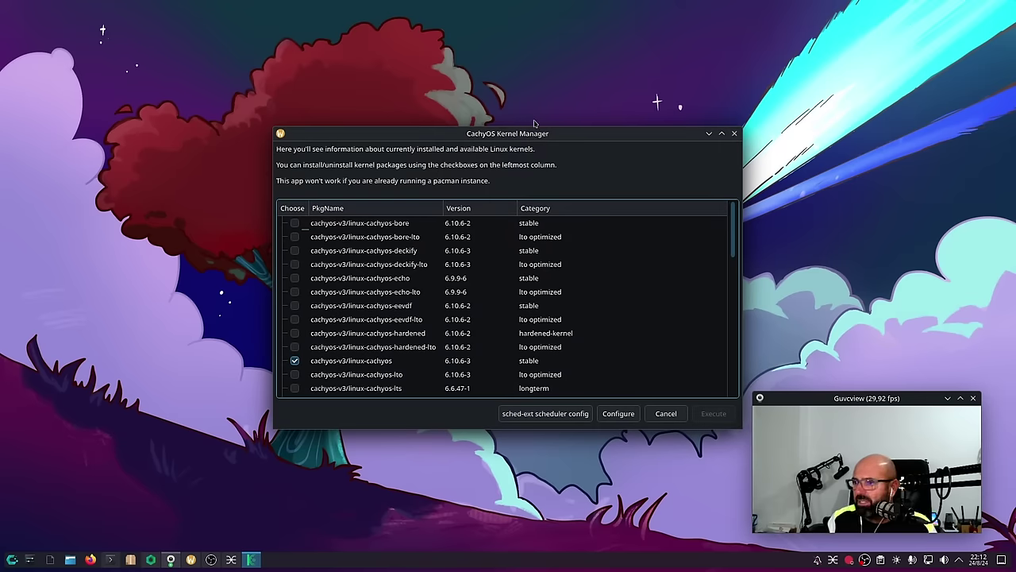
pyautogui.moveTo(508, 135); pyautogui.dragTo(343, 54)
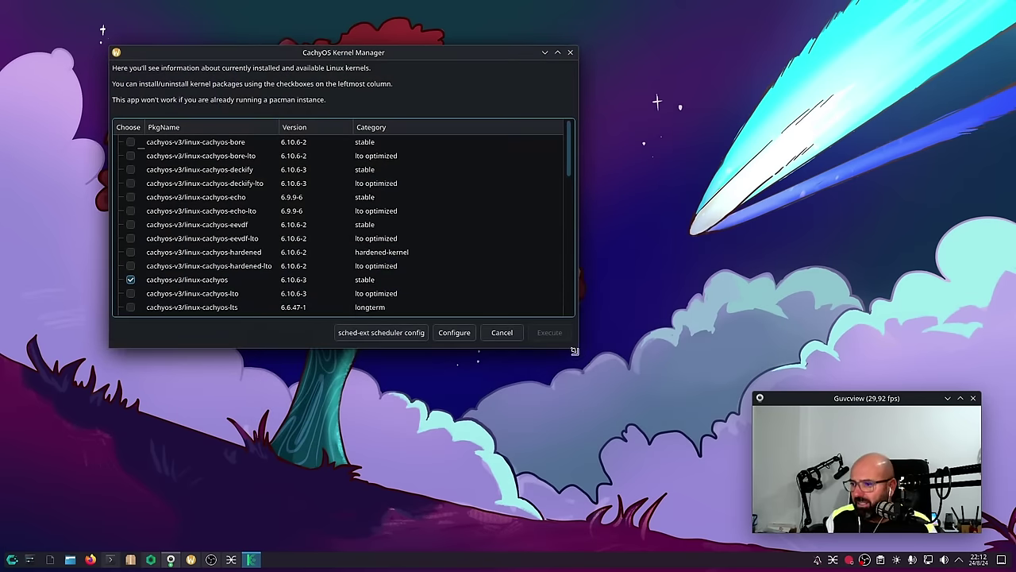
pyautogui.moveTo(569, 350); pyautogui.dragTo(694, 457)
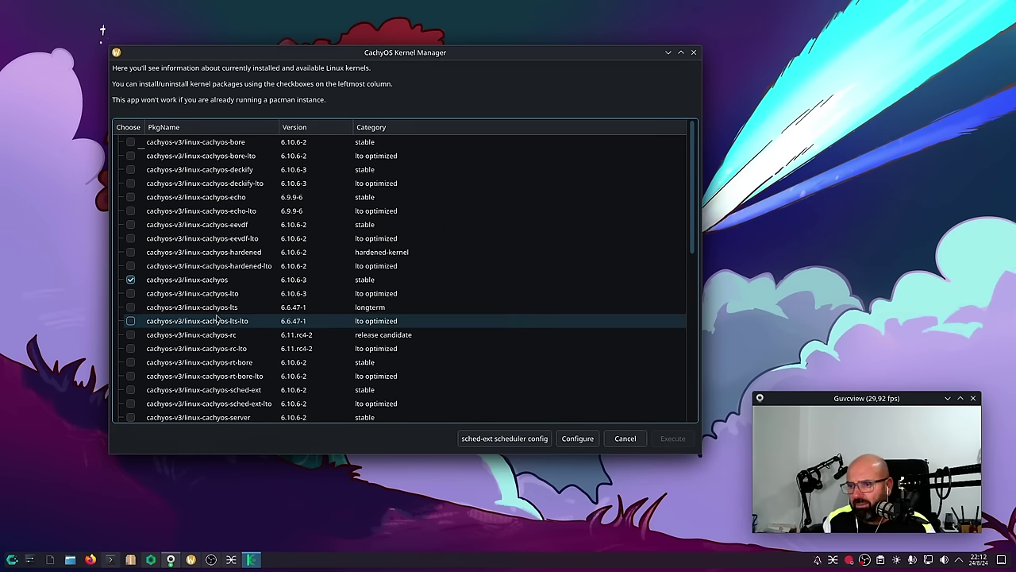
# Examine the available kernels, highlighting the stable cachyos-v3/linux-cachyos entry and browsing the list through the core and extra packages and back.
pyautogui.click(228, 281)
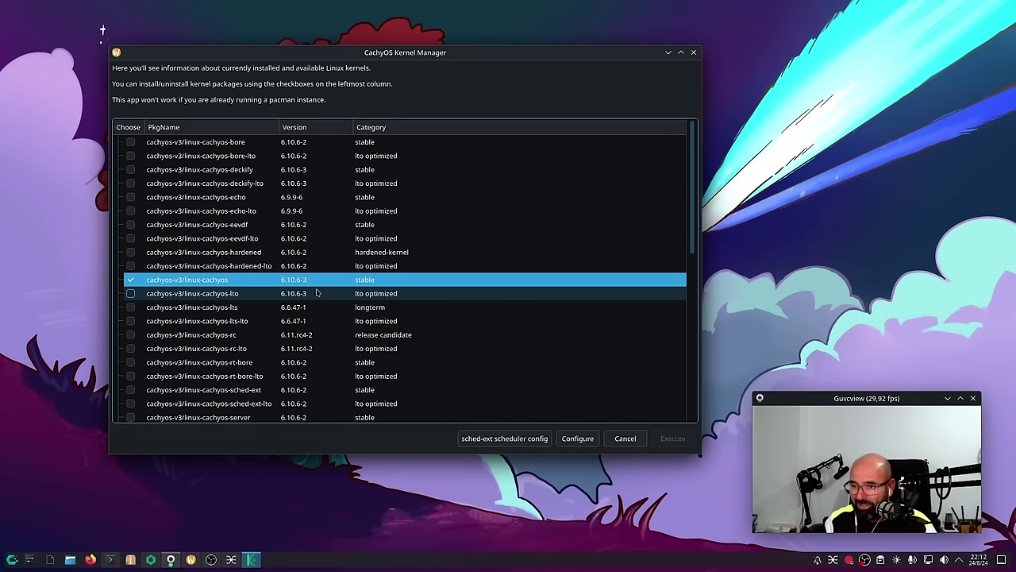
pyautogui.click(187, 268)
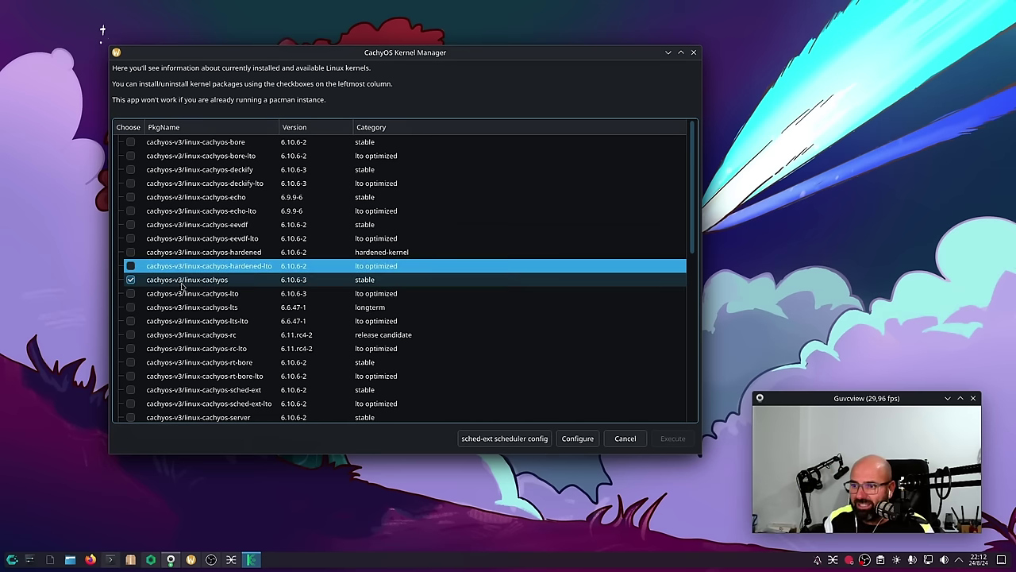
pyautogui.click(189, 282)
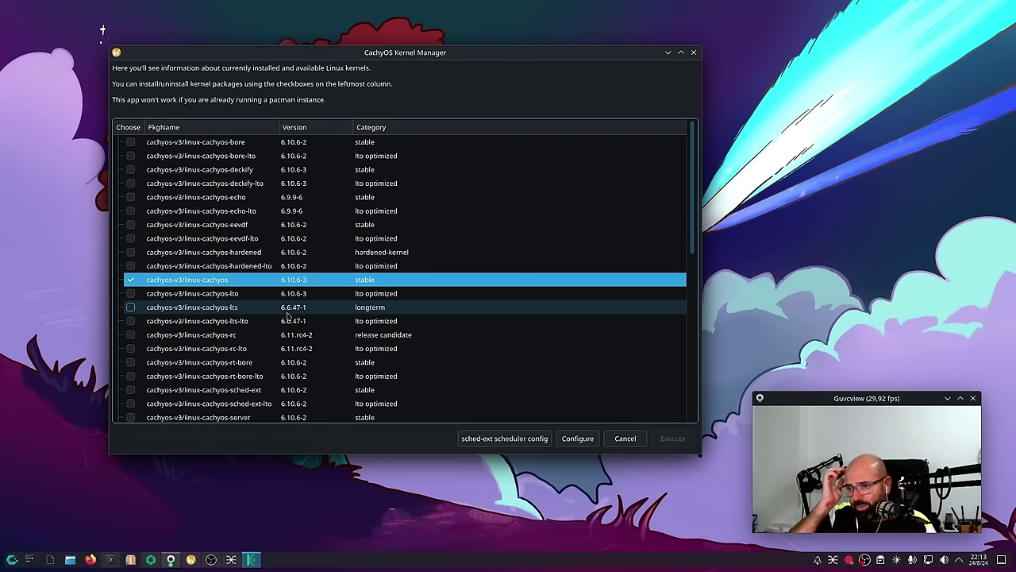
pyautogui.scroll(-4, 287, 315)
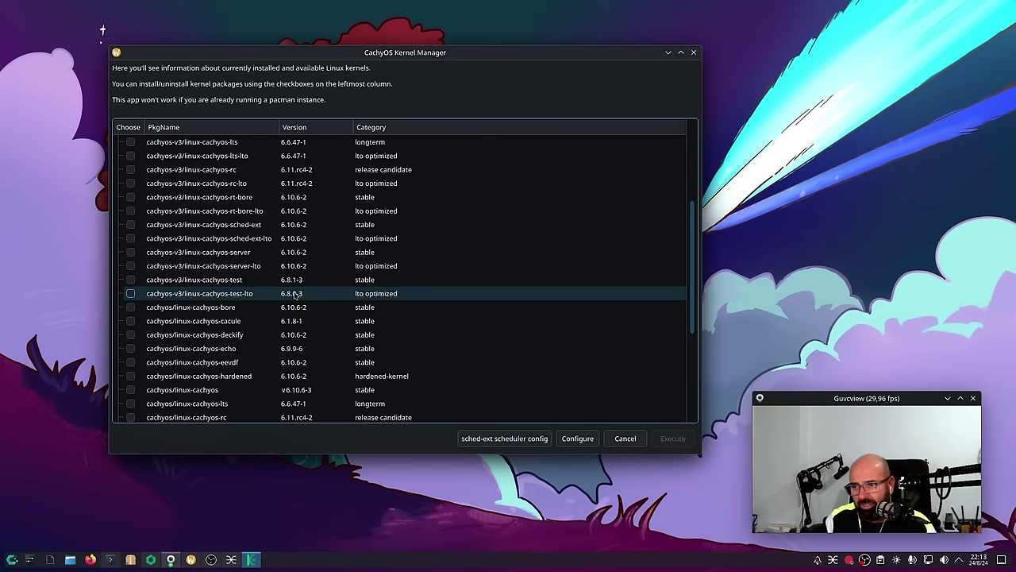
pyautogui.scroll(1, 295, 294)
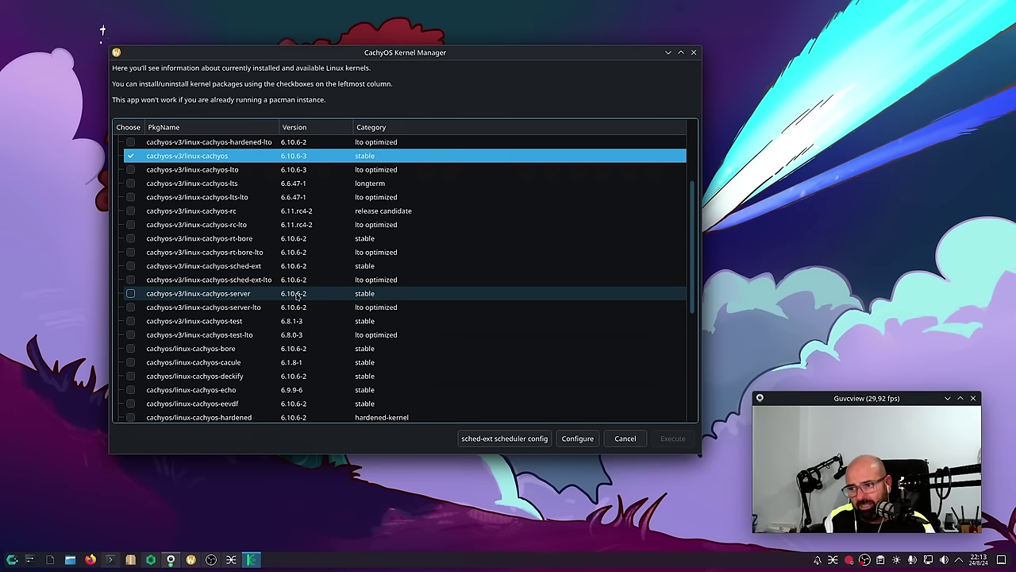
pyautogui.scroll(-5, 297, 295)
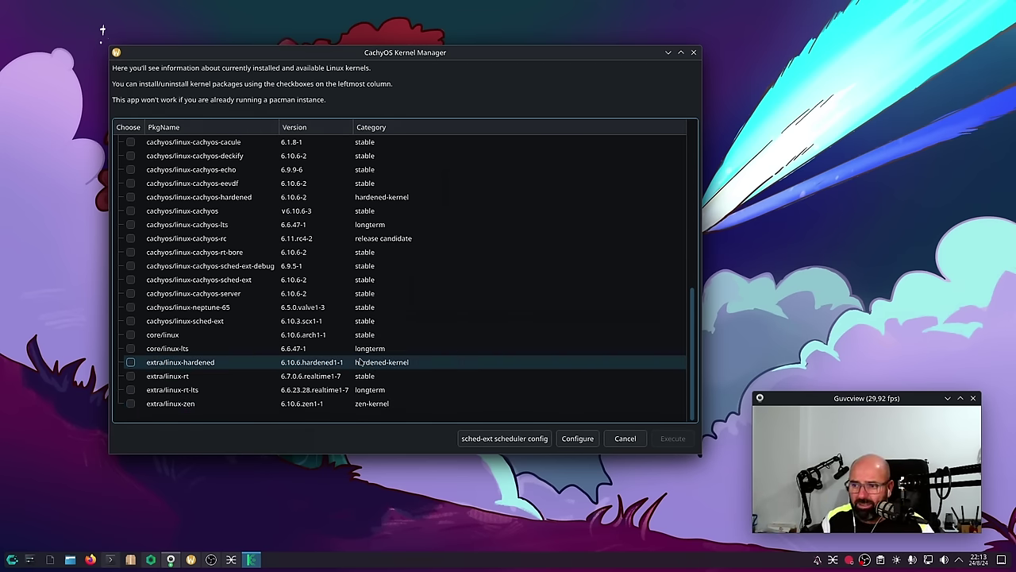
pyautogui.scroll(8, 228, 320)
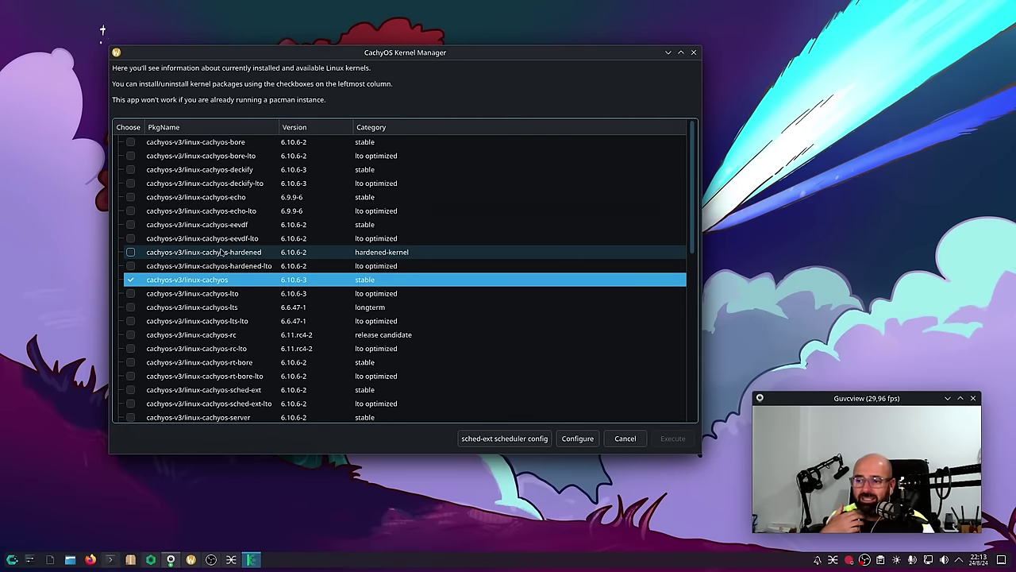
pyautogui.scroll(-10, 230, 252)
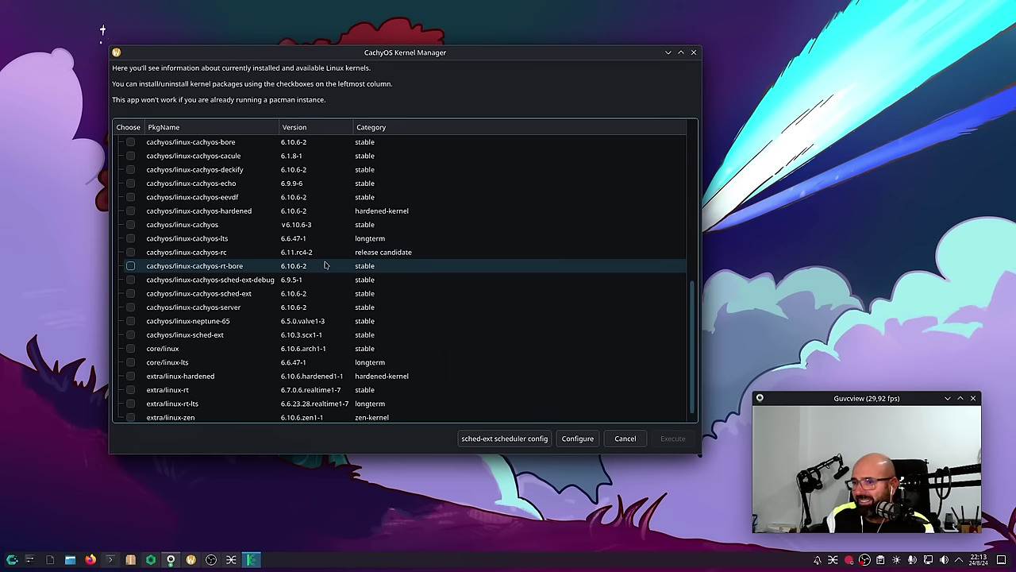
pyautogui.scroll(8, 177, 320)
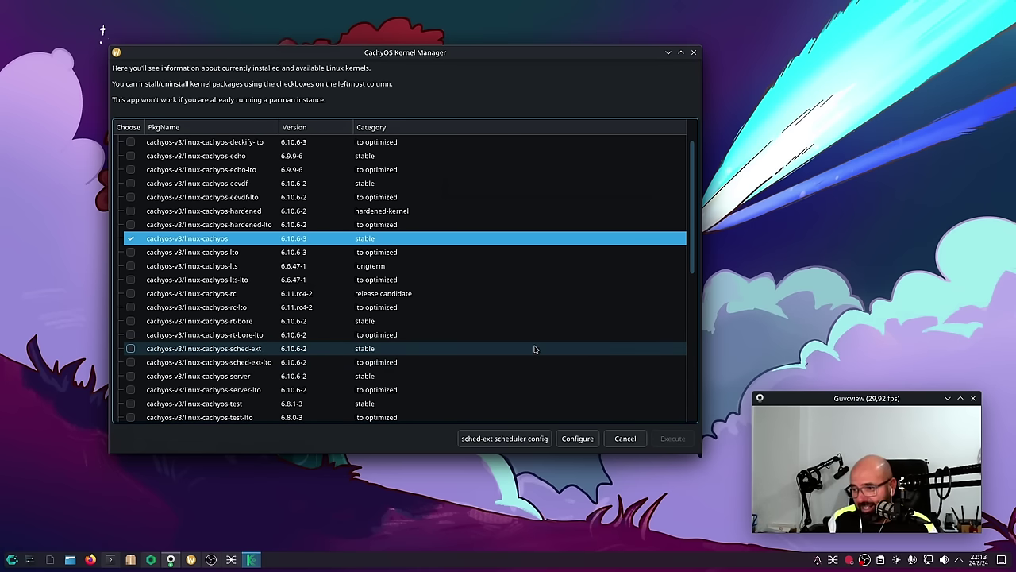
# Open the kernel build configuration and look through its options from the custom package name down to the running tick rate.
pyautogui.click(578, 438)
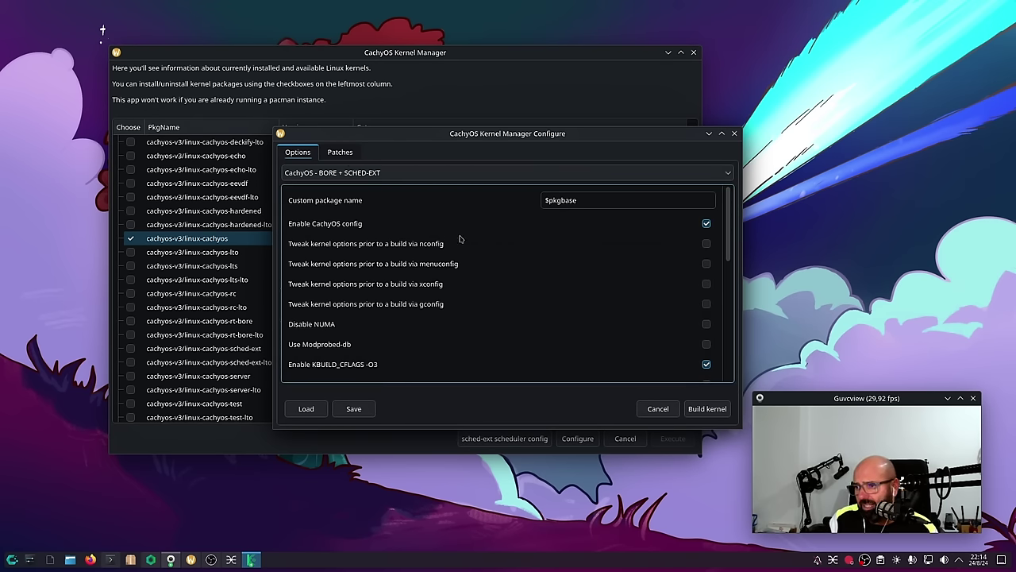
pyautogui.scroll(-1, 542, 279)
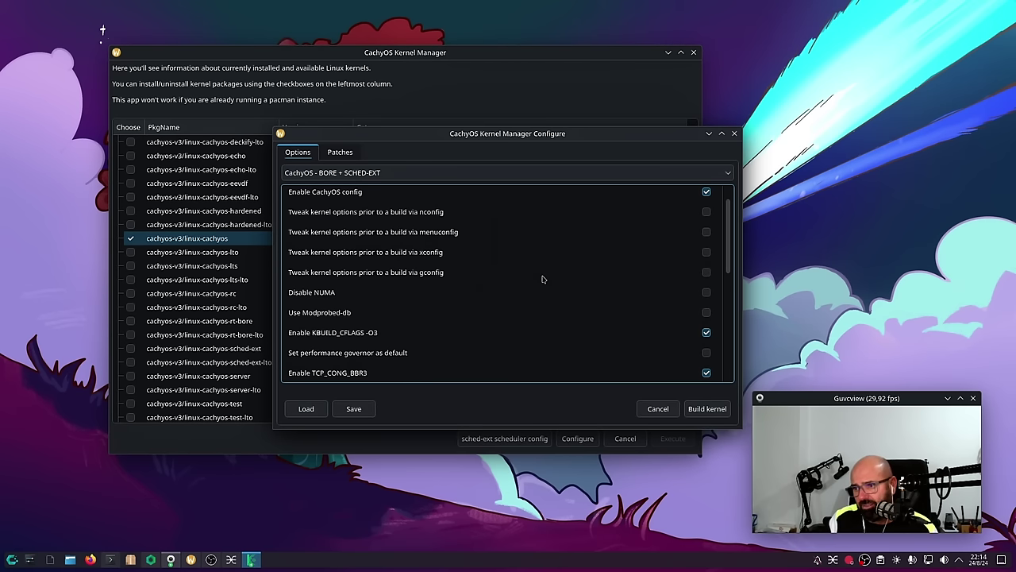
pyautogui.scroll(-1, 542, 279)
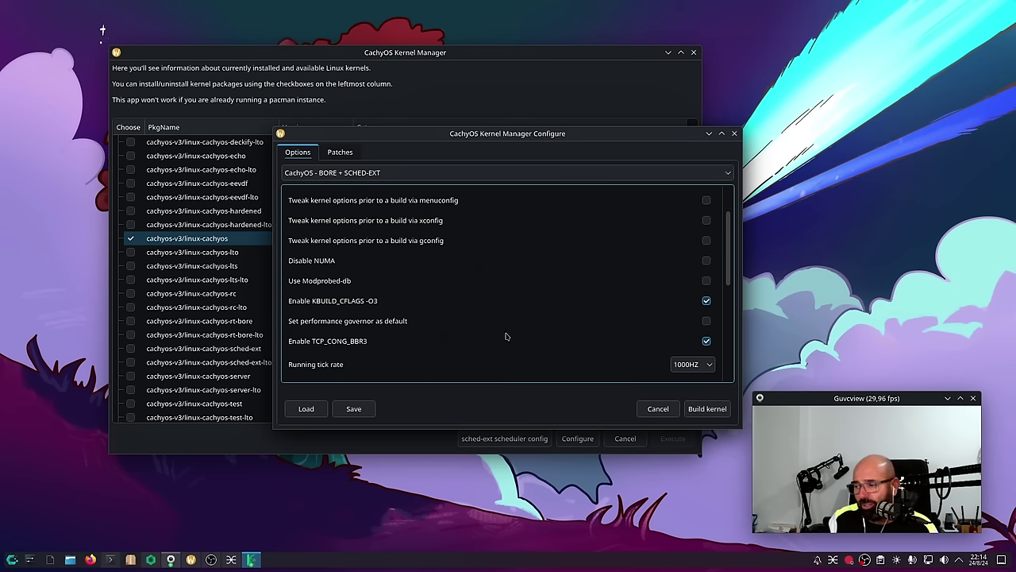
pyautogui.scroll(2, 504, 336)
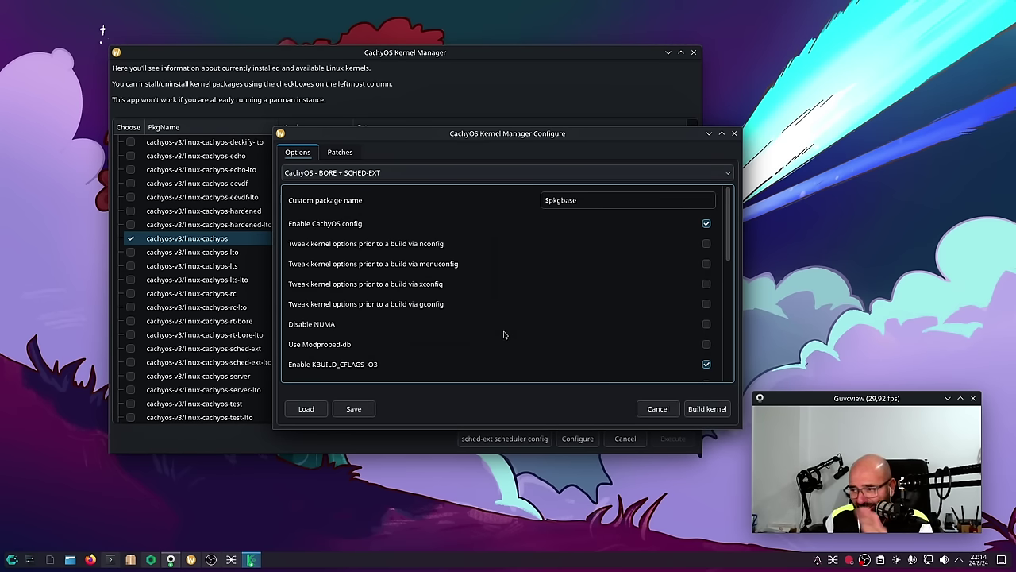
# View the kernel patches list, return to the build options, then cancel the configuration and close the kernel manager.
pyautogui.click(339, 151)
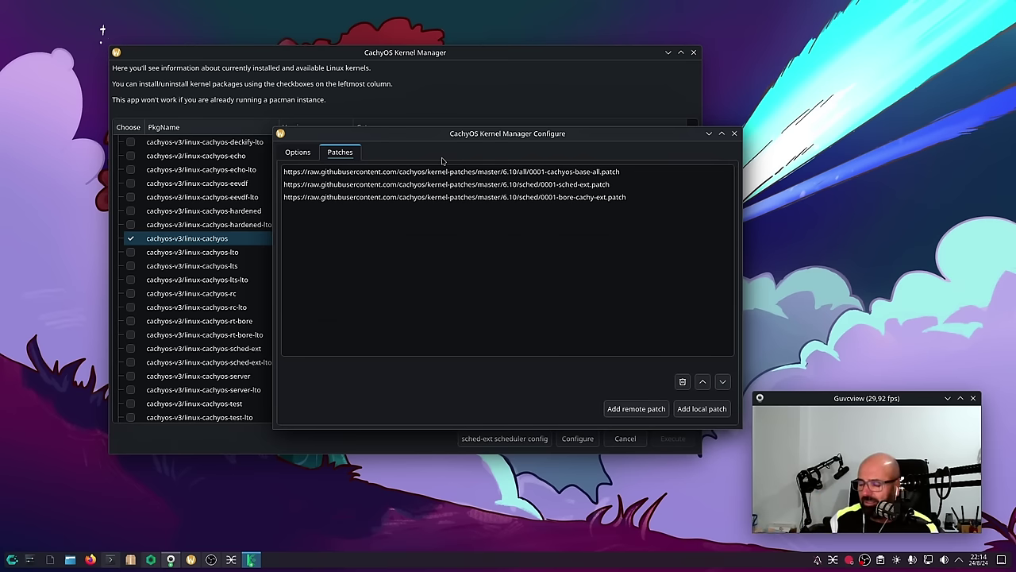
pyautogui.click(298, 152)
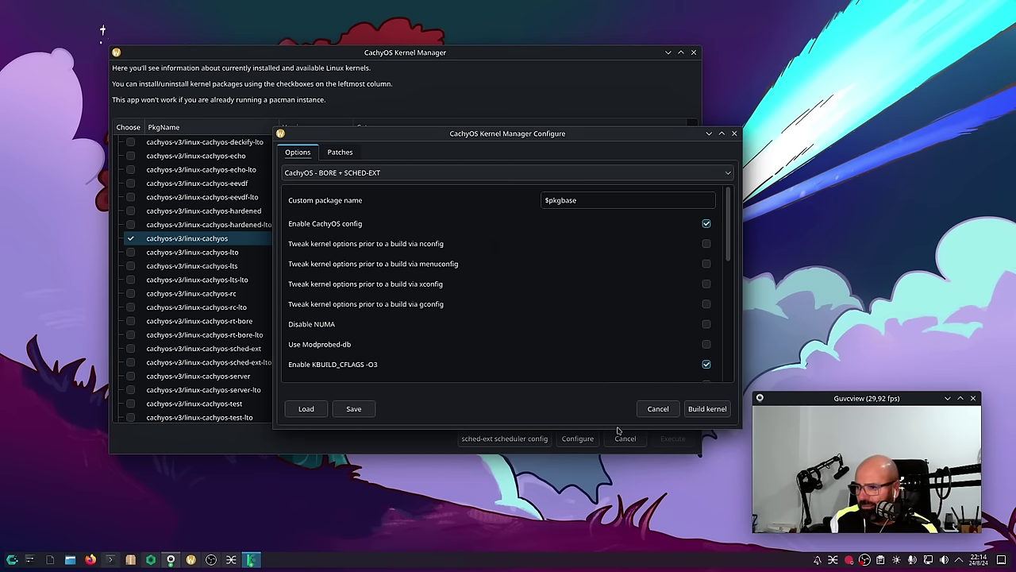
pyautogui.click(662, 408)
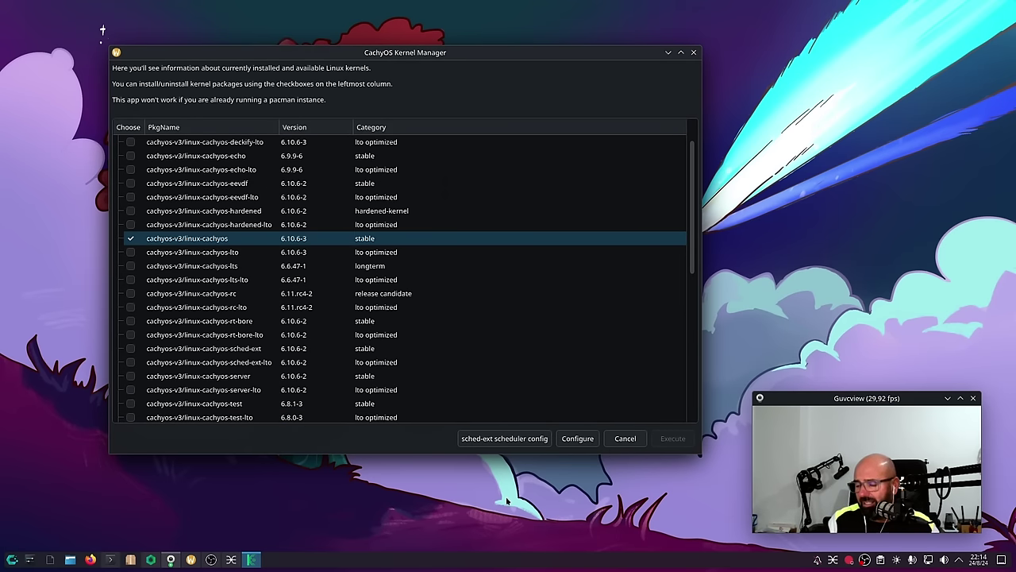
pyautogui.click(620, 438)
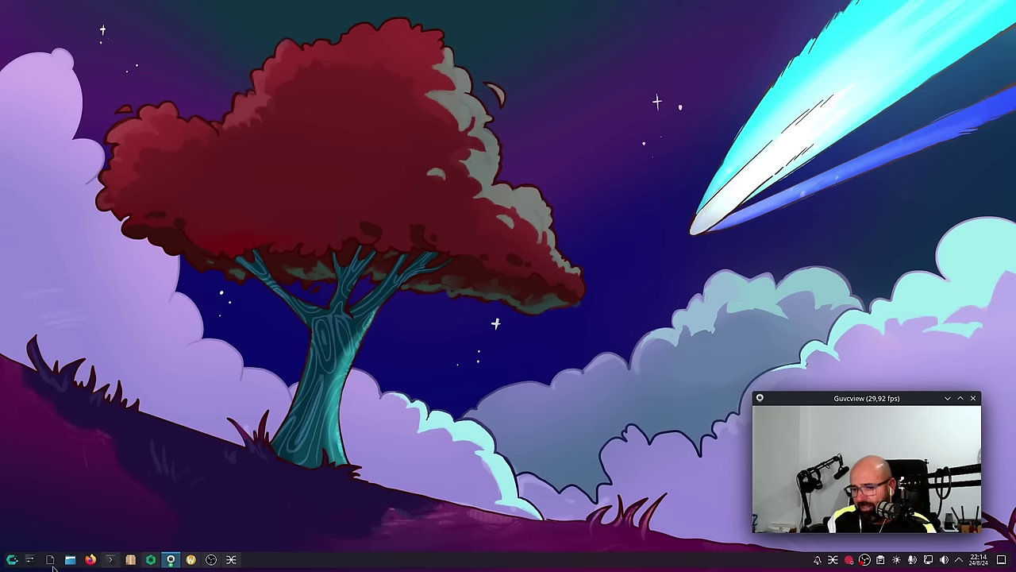
# Open the Centro de información, view the software and hardware details under Acerca de este sistema, and close it.
pyautogui.click(11, 560)
pyautogui.moveTo(39, 459)
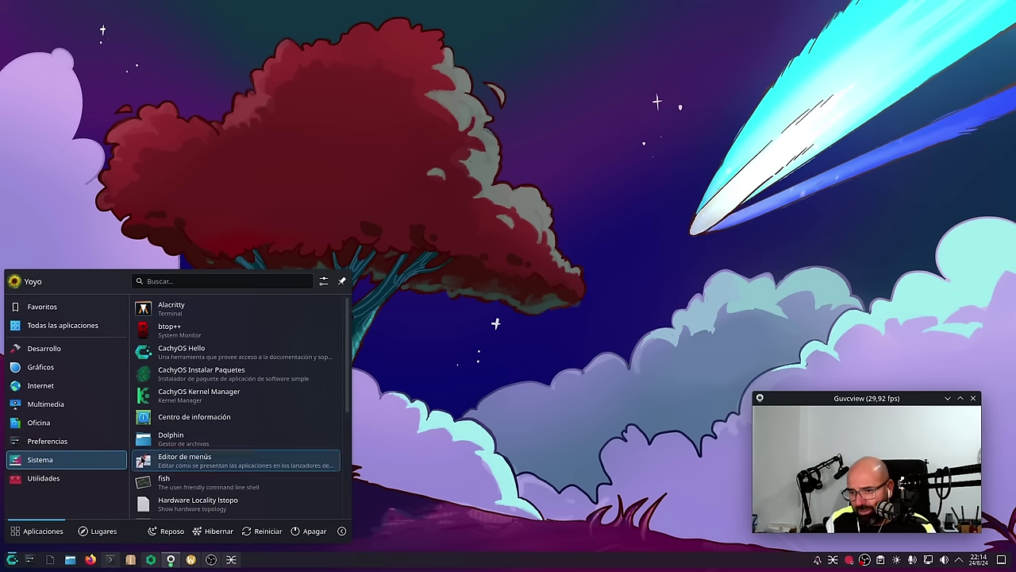
pyautogui.click(254, 417)
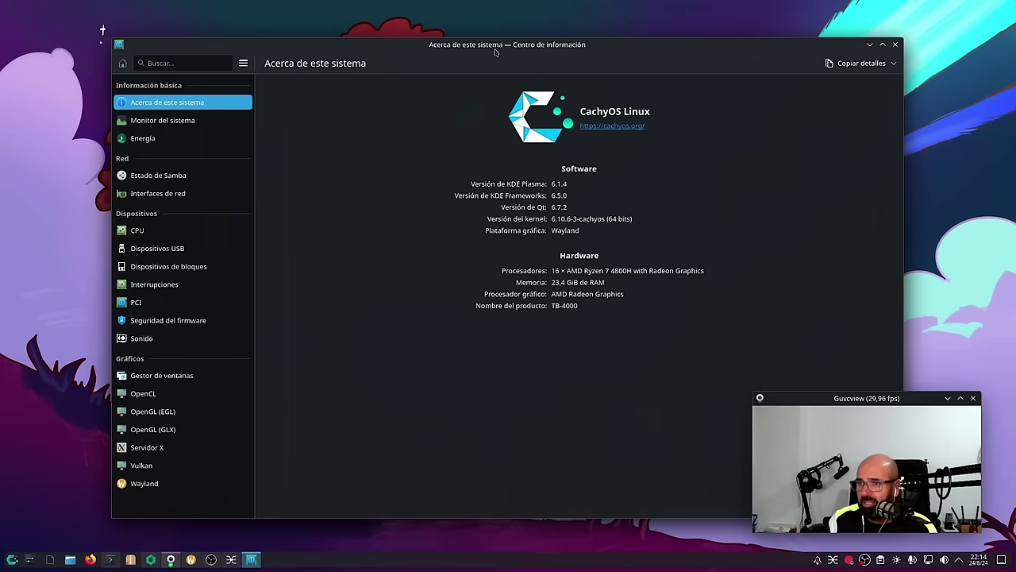
pyautogui.moveTo(498, 62); pyautogui.dragTo(432, 46)
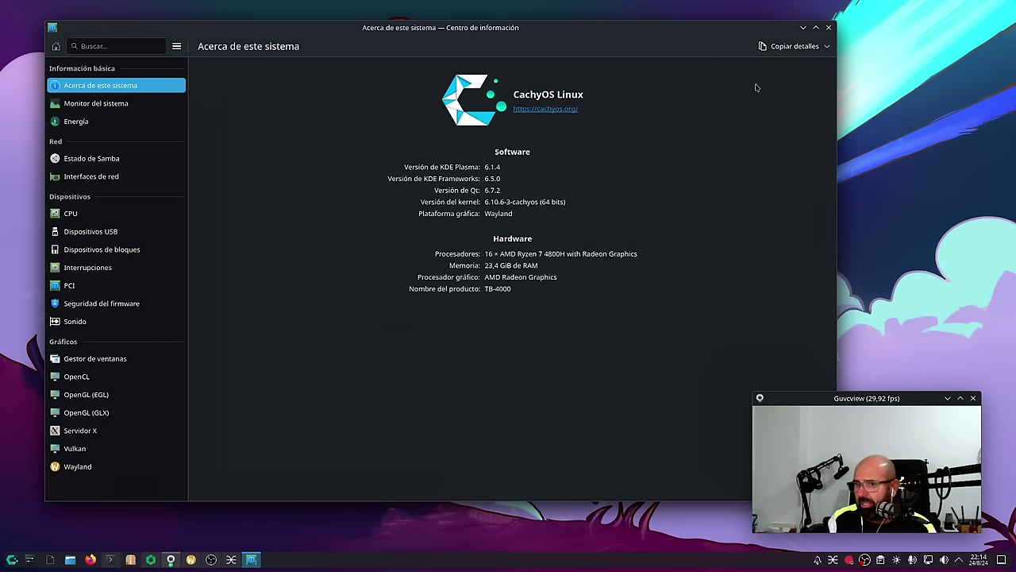
pyautogui.click(828, 27)
# Open Mission Center from the System applications, maximise its window, and view the GPU performance graphs.
pyautogui.click(12, 559)
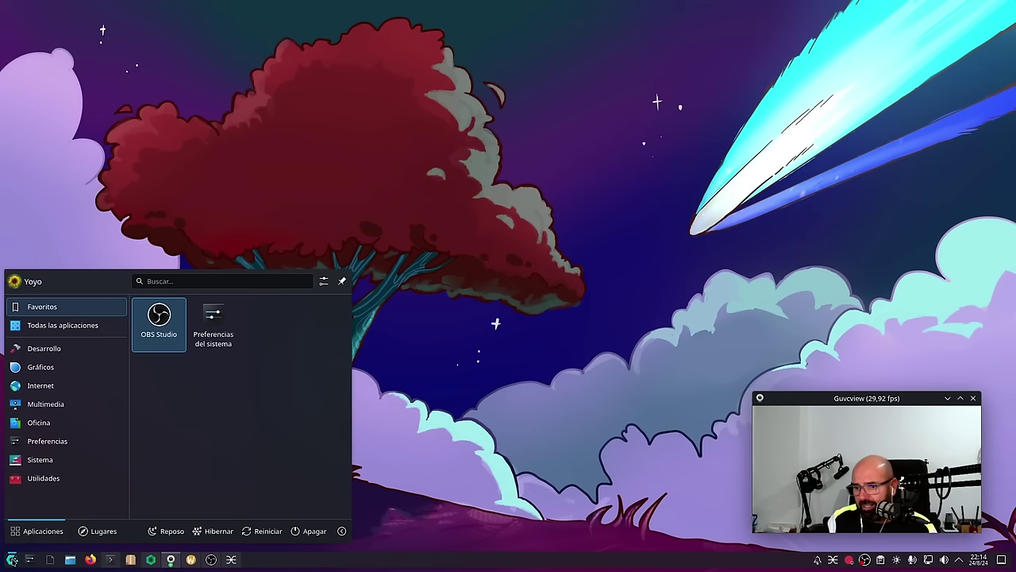
pyautogui.moveTo(63, 459)
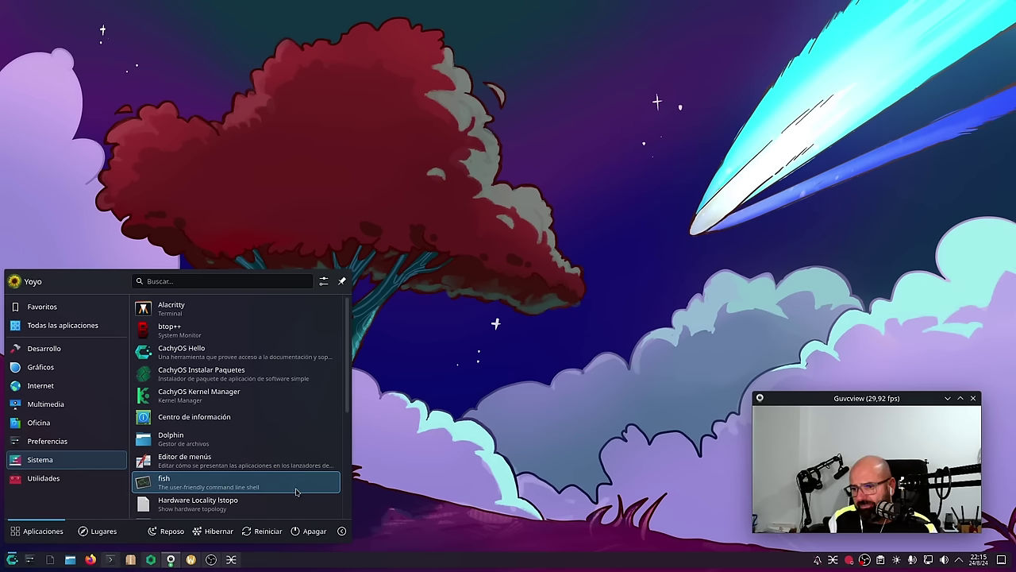
pyautogui.scroll(-2, 258, 484)
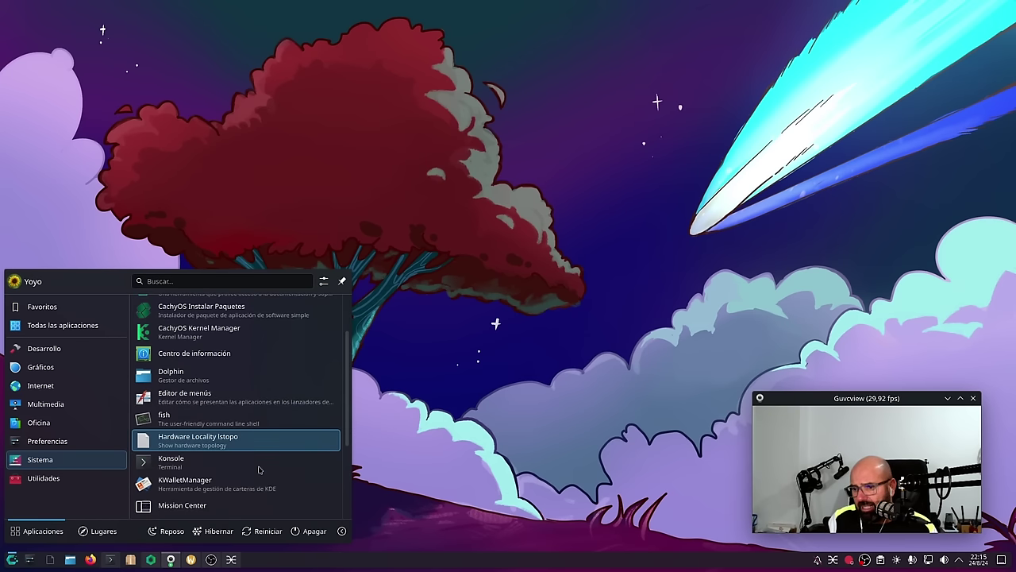
pyautogui.scroll(-2, 239, 491)
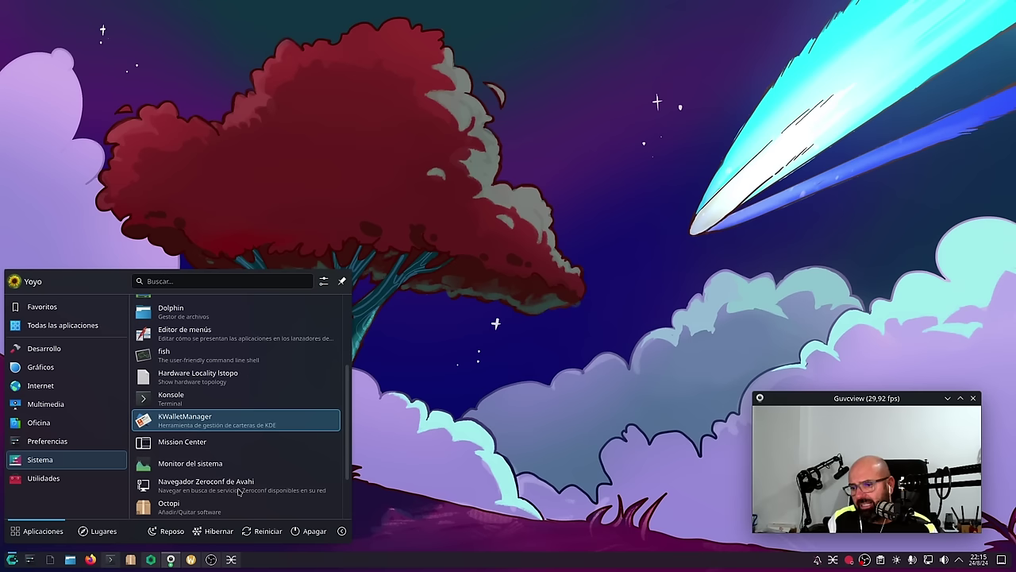
pyautogui.click(203, 446)
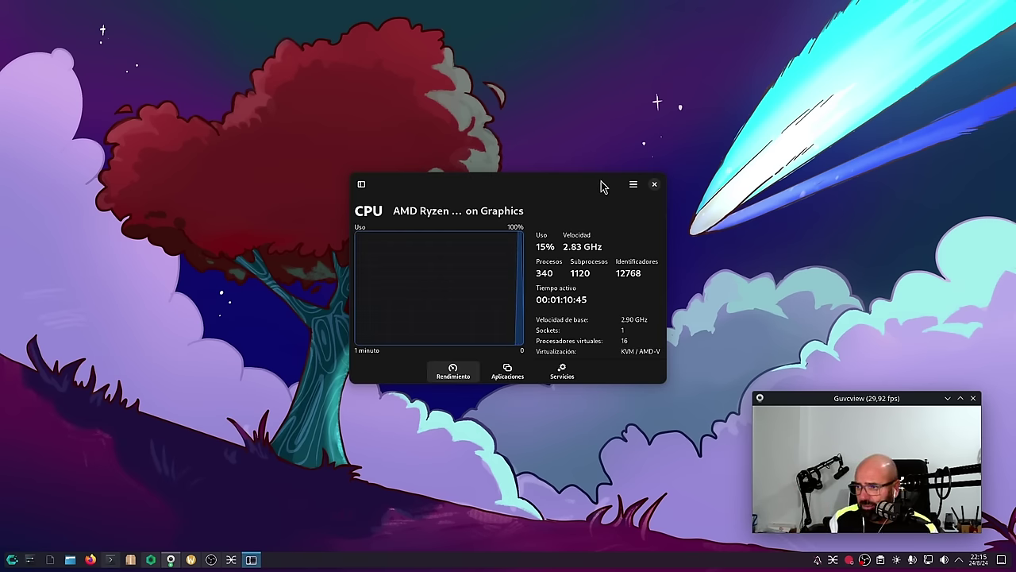
pyautogui.doubleClick(587, 194)
pyautogui.click(63, 253)
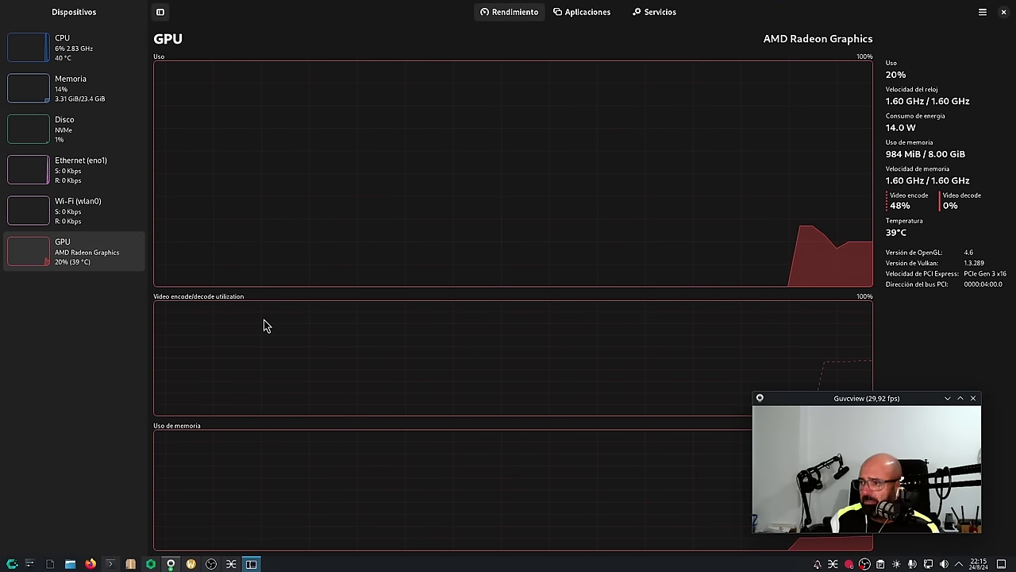
# Restore Mission Center to a smaller window, move and widen it to view the GPU usage beside the device list, and close it.
pyautogui.doubleClick(419, 11)
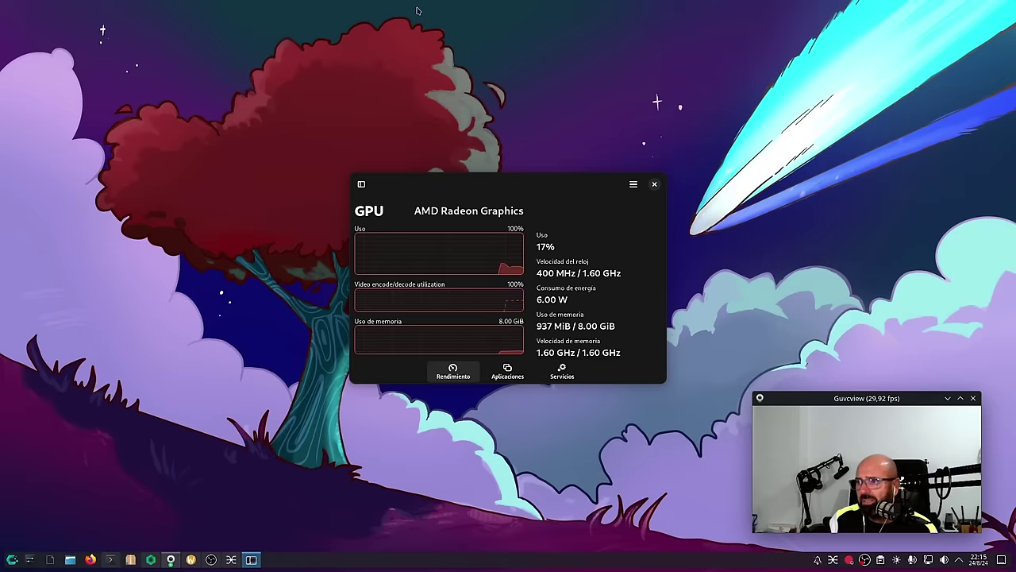
pyautogui.moveTo(585, 205); pyautogui.dragTo(397, 159)
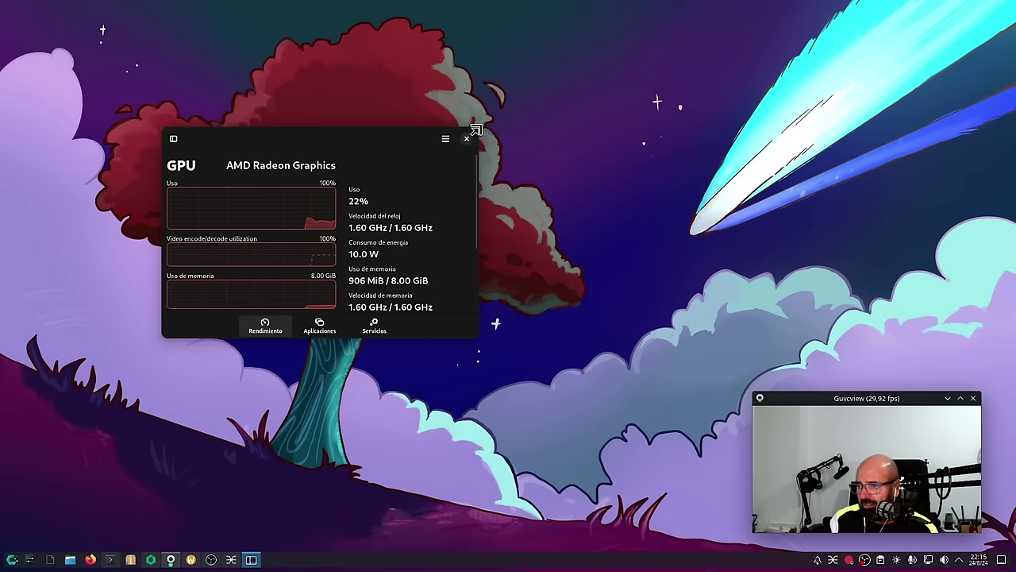
pyautogui.moveTo(476, 129); pyautogui.dragTo(692, 93)
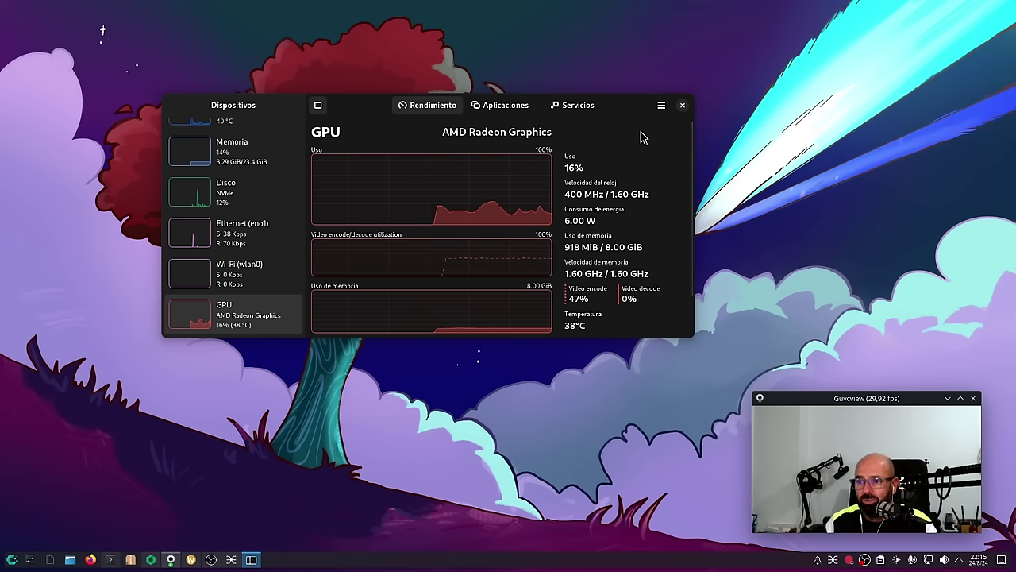
pyautogui.click(683, 106)
# Look through the applications in the Sistema and Utilidades categories of the application launcher, and close it.
pyautogui.click(12, 560)
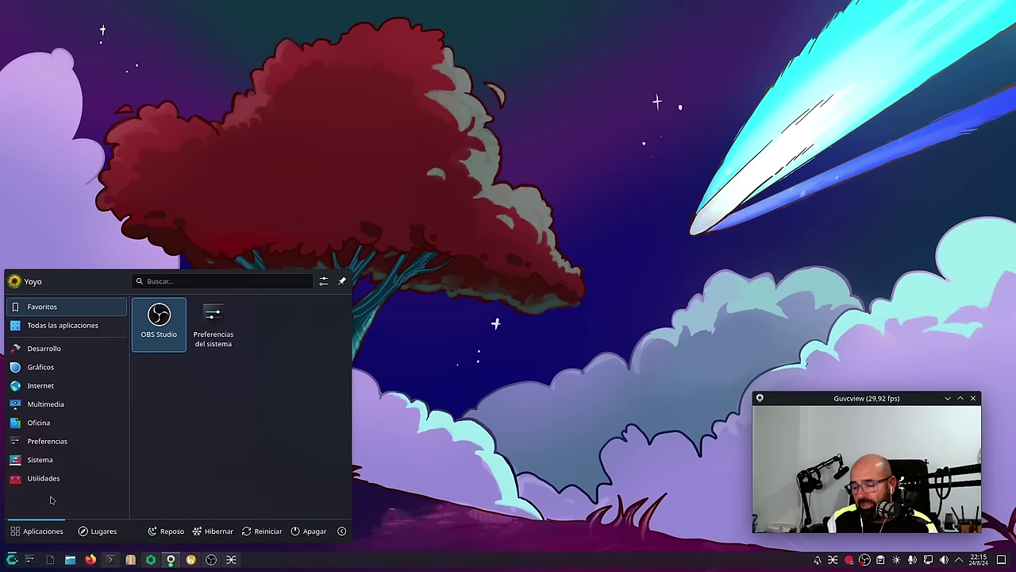
pyautogui.moveTo(60, 459)
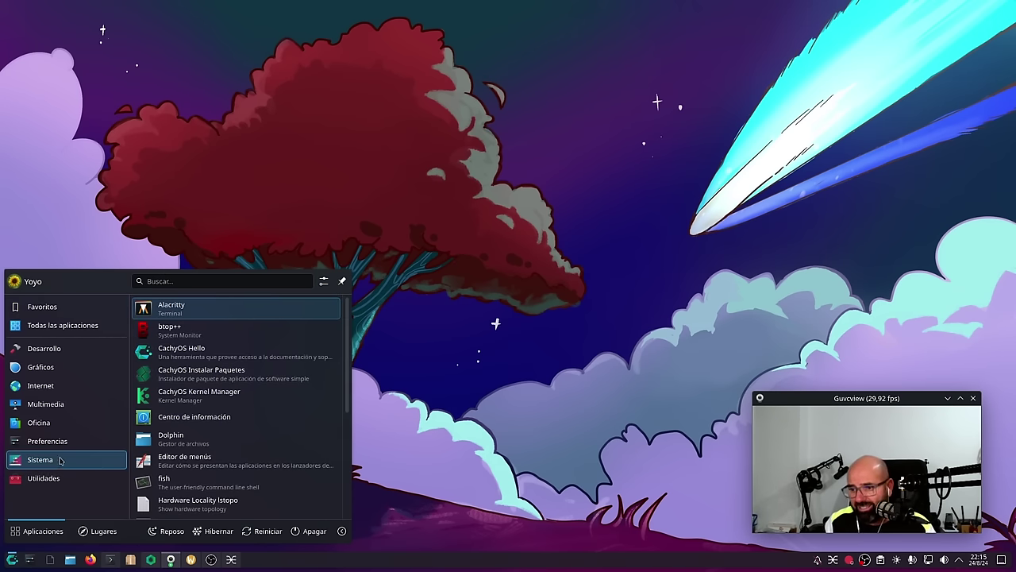
pyautogui.scroll(-5, 227, 421)
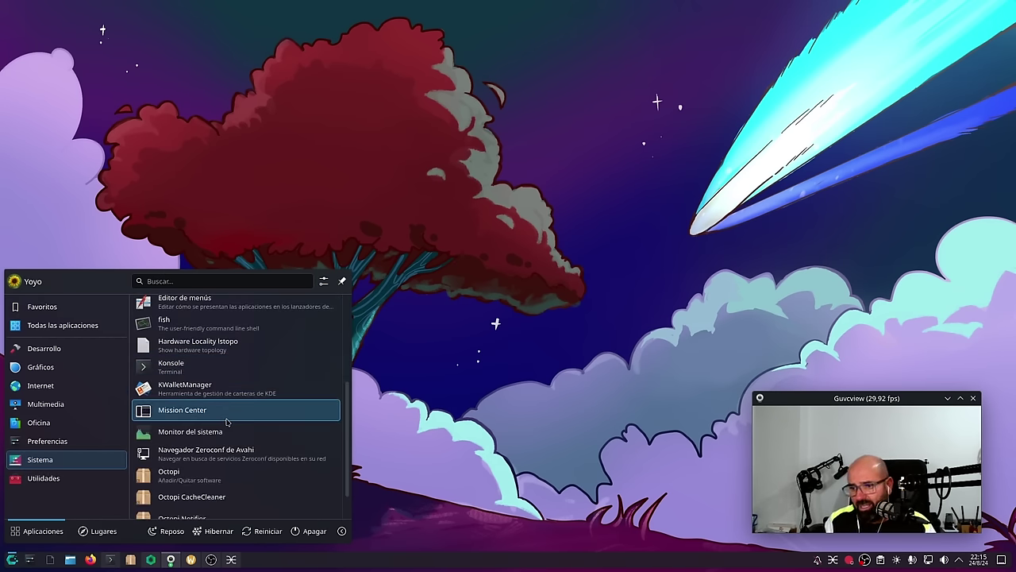
pyautogui.scroll(-1, 227, 422)
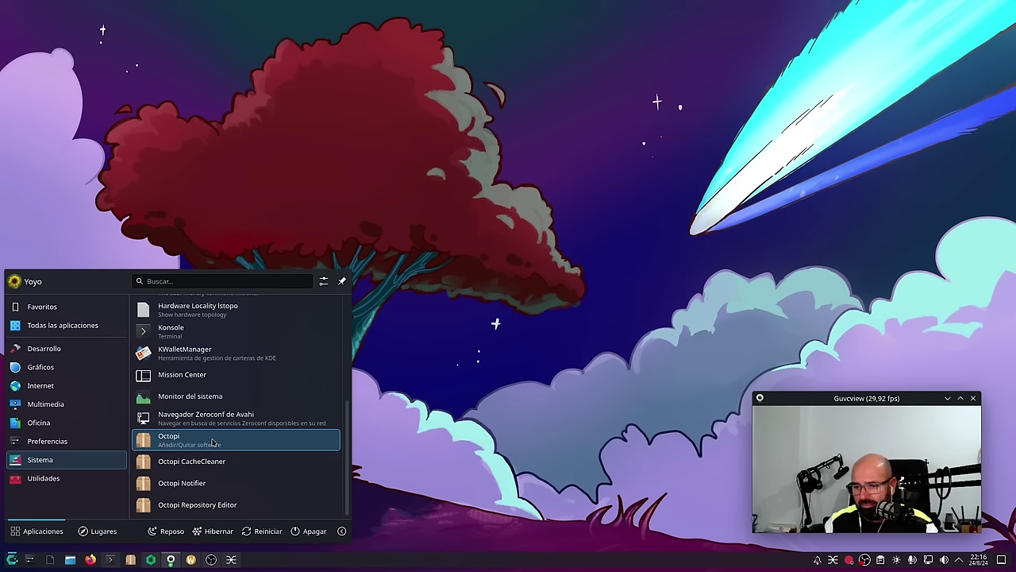
pyautogui.click(22, 478)
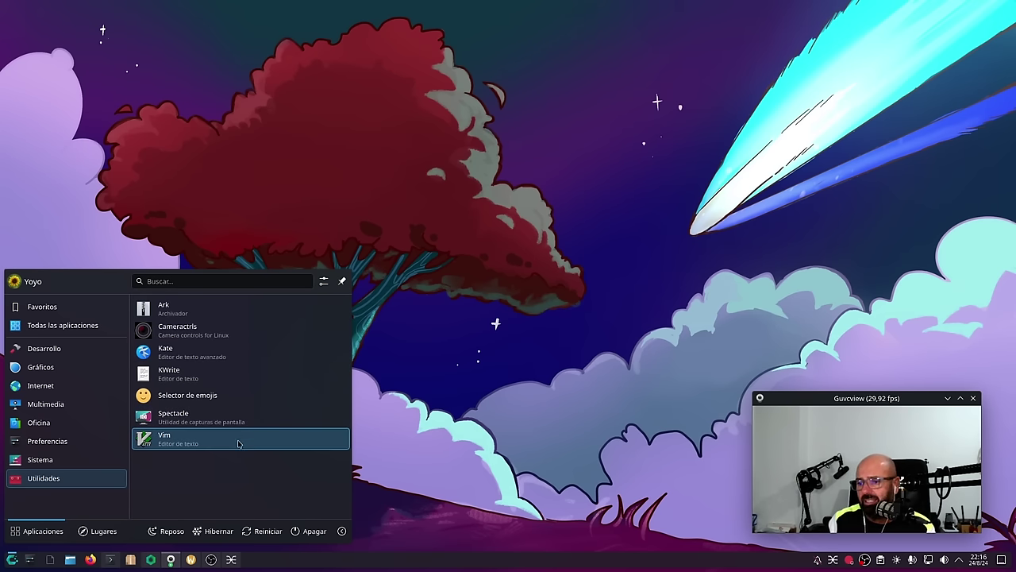
pyautogui.click(431, 419)
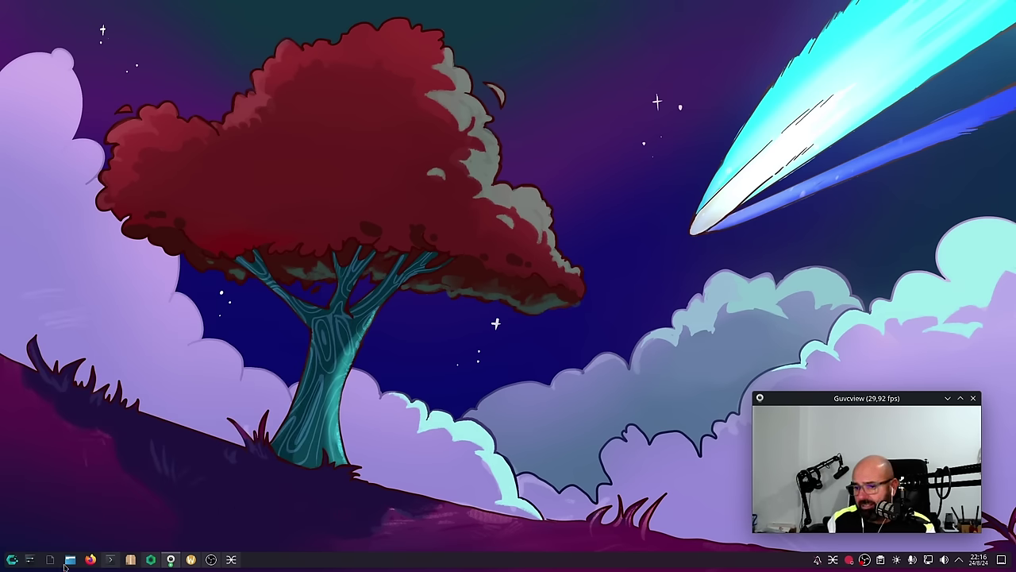
# Open CachyOS Kernel Manager from the Sistema applications and shift its window aside to show the kernel list.
pyautogui.click(12, 559)
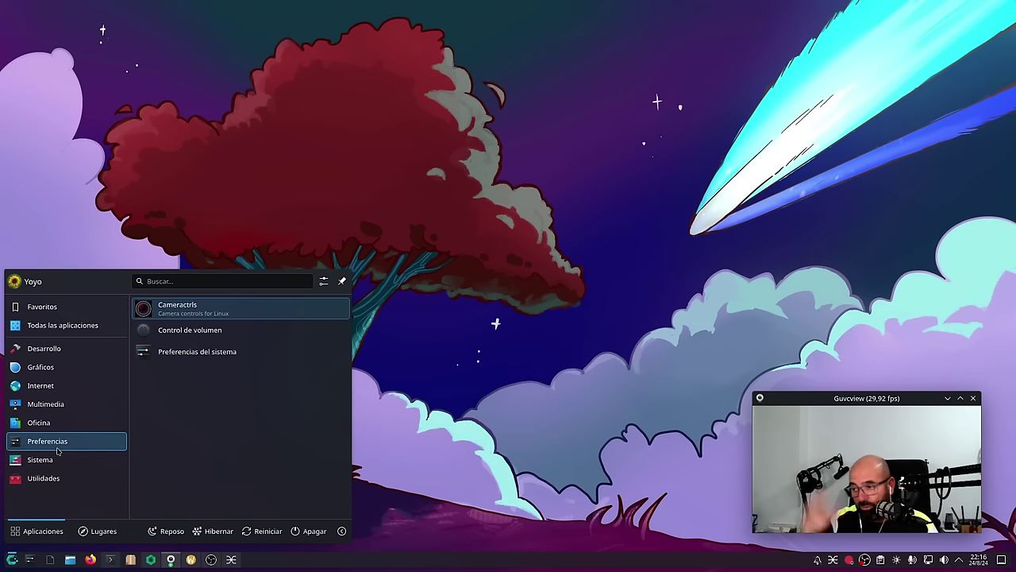
pyautogui.click(53, 462)
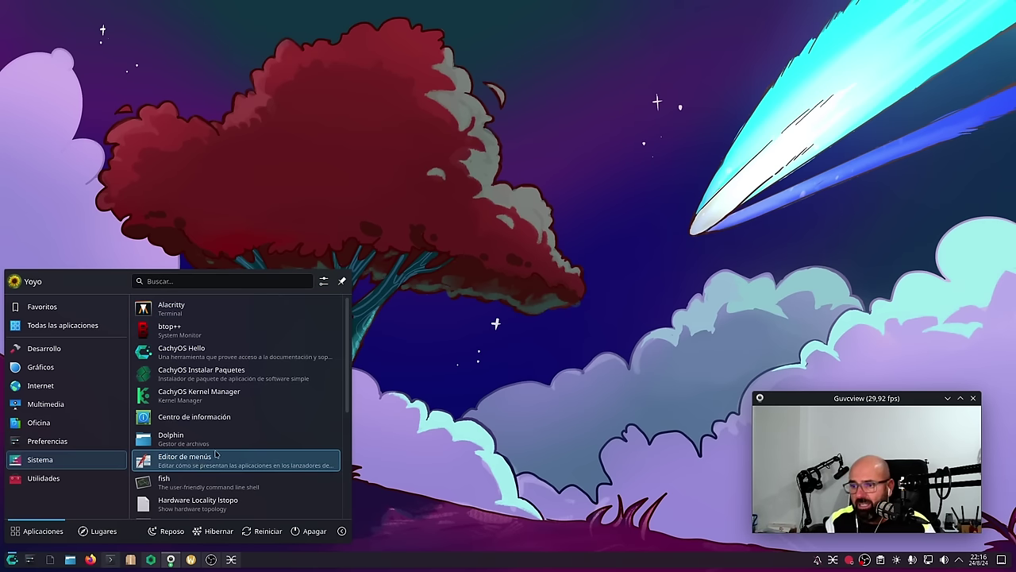
pyautogui.click(245, 399)
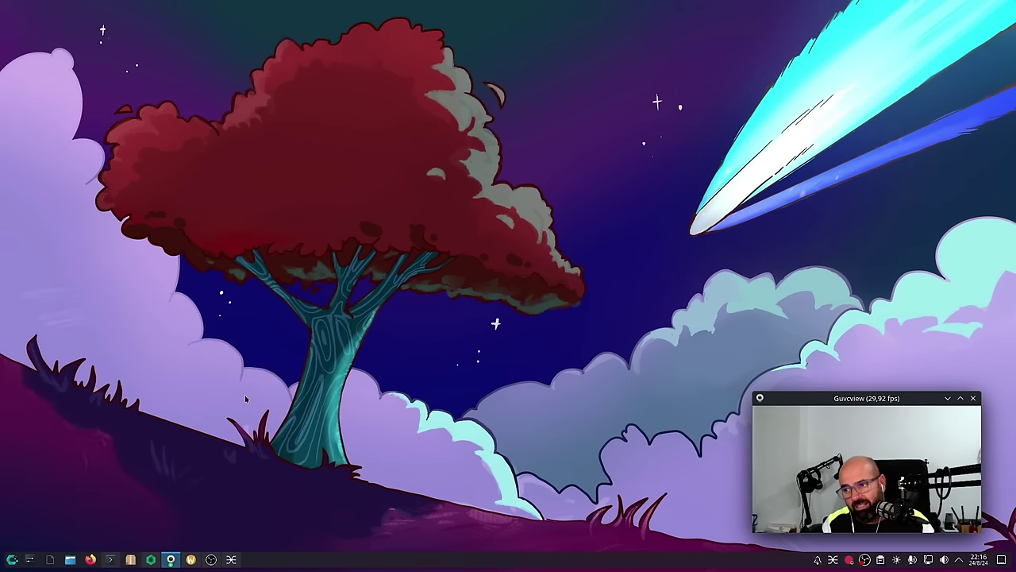
pyautogui.moveTo(445, 66); pyautogui.dragTo(249, 68)
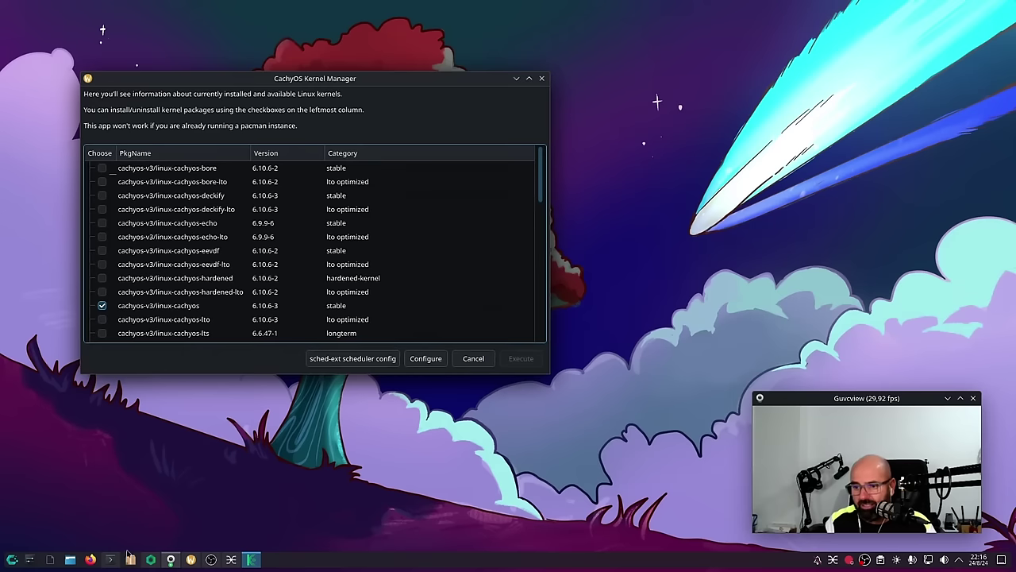
# Open CachyOS Instalar Paquetes alongside the kernel manager, move both windows apart to compare them, and close both.
pyautogui.click(12, 559)
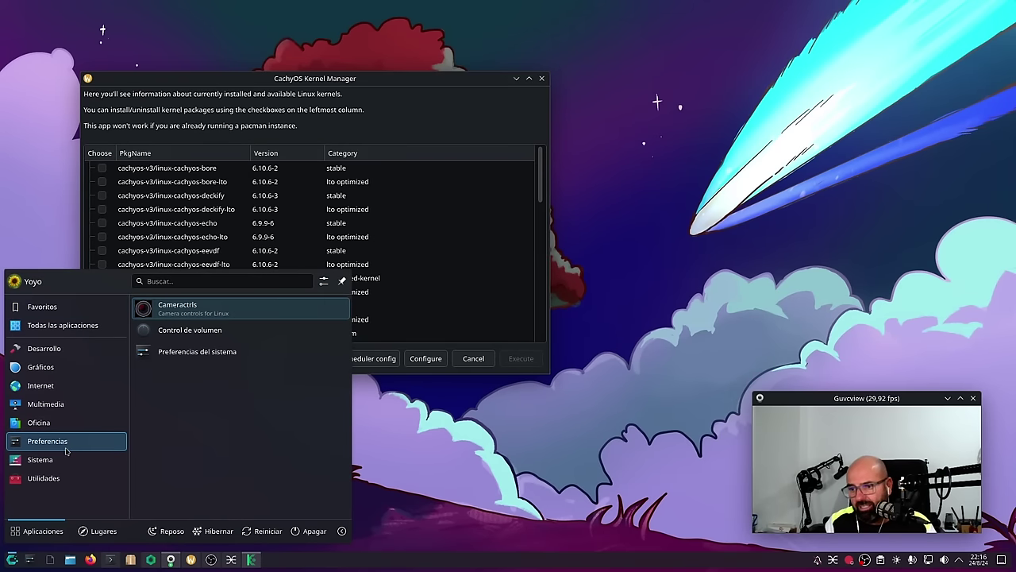
pyautogui.moveTo(67, 459)
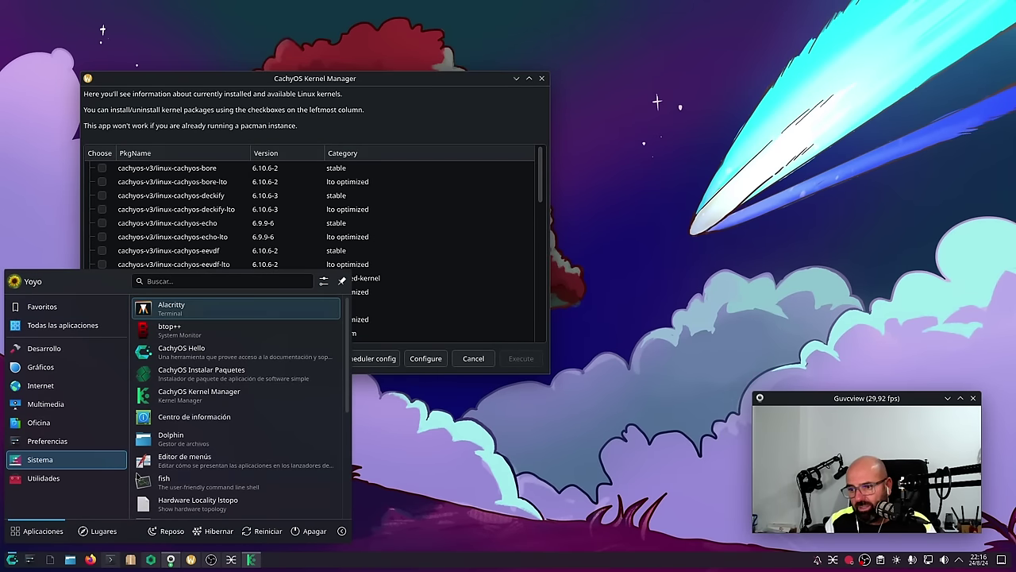
pyautogui.click(224, 373)
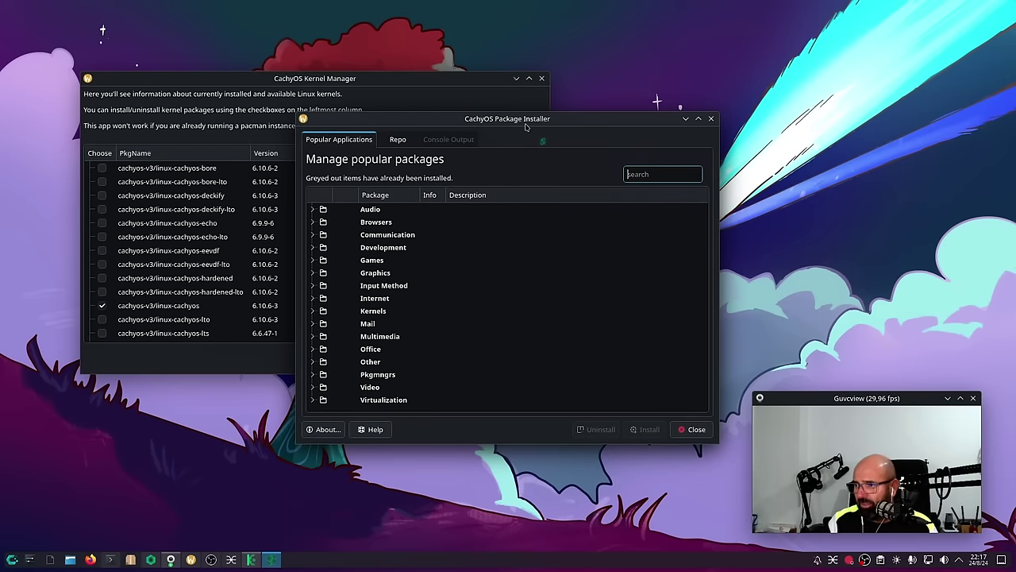
pyautogui.moveTo(524, 127); pyautogui.dragTo(546, 172)
pyautogui.moveTo(376, 79); pyautogui.dragTo(355, 56)
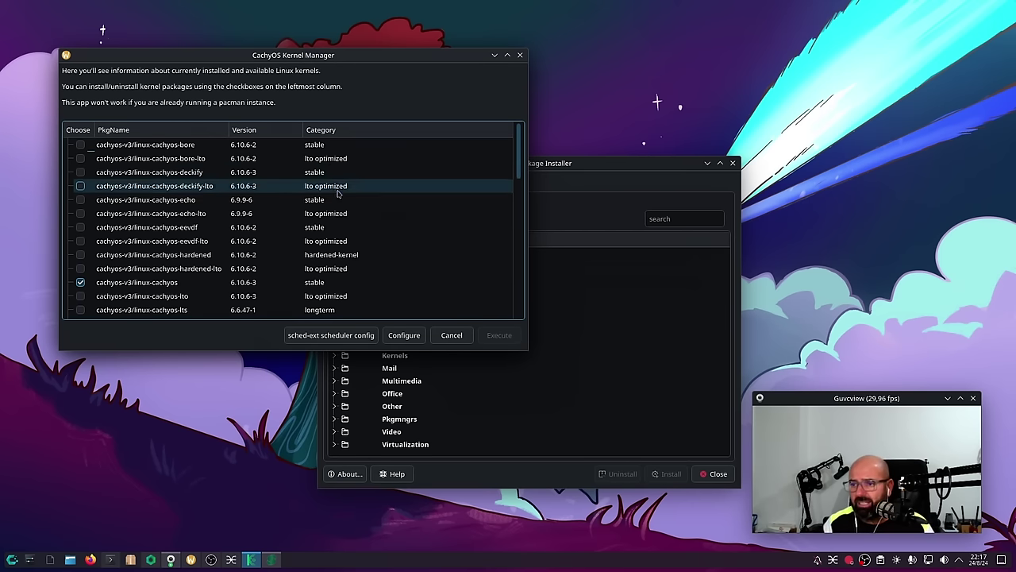
pyautogui.click(521, 55)
pyautogui.click(733, 163)
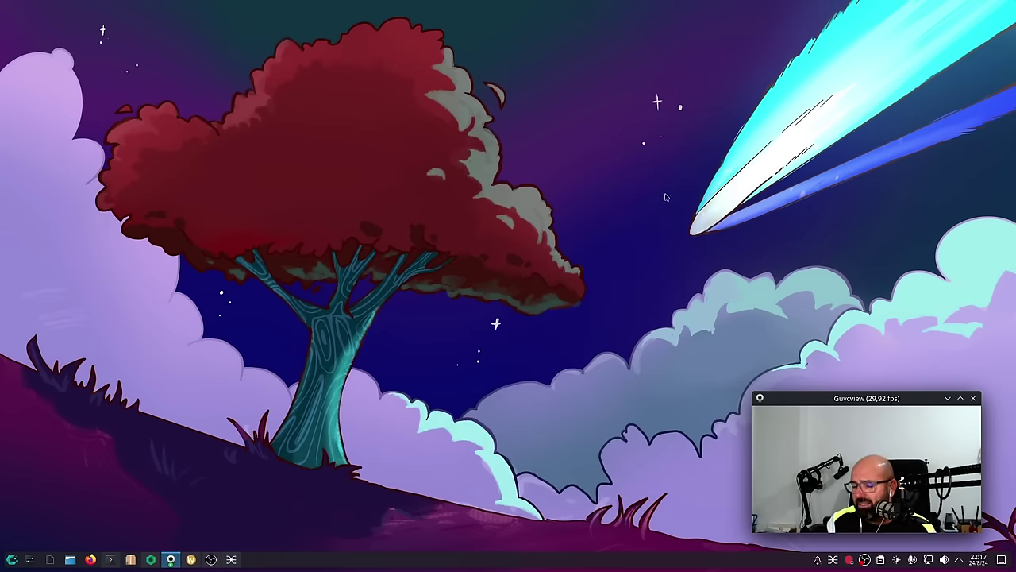
# Switch to Konsole, run "sudo pacman -S audacious" by editing a previous command, and enter the account password.
pyautogui.click(111, 559)
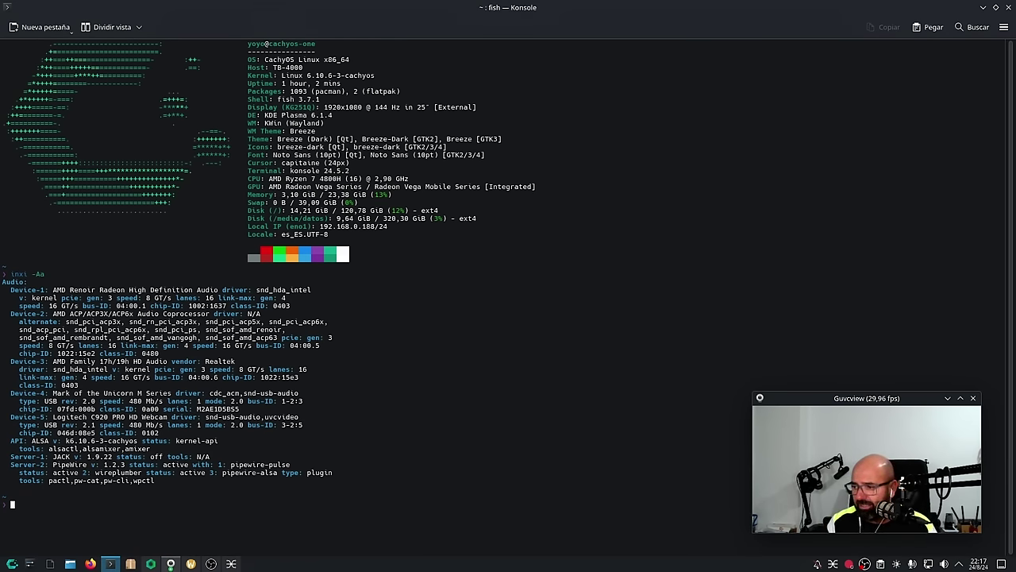
pyautogui.press('Up')
pyautogui.press('Home')
pyautogui.press('Right')
pyautogui.press('Right')
pyautogui.press('Right')
pyautogui.press('Right')
pyautogui.press('Right')
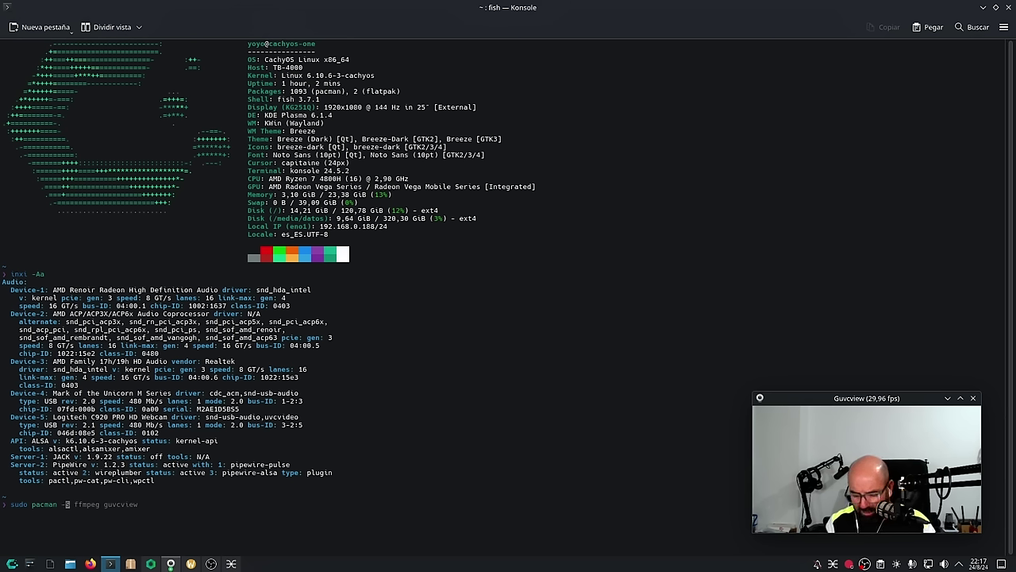
pyautogui.press('Right')
pyautogui.press('Right')
pyautogui.hotkey('ctrl', 'k')
pyautogui.write('audacious')
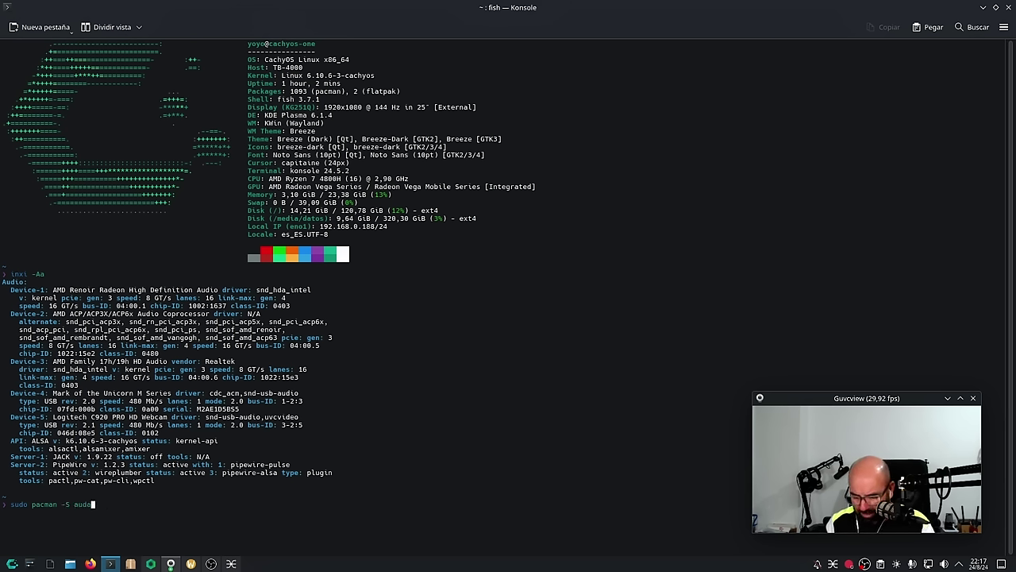
pyautogui.press('Return')
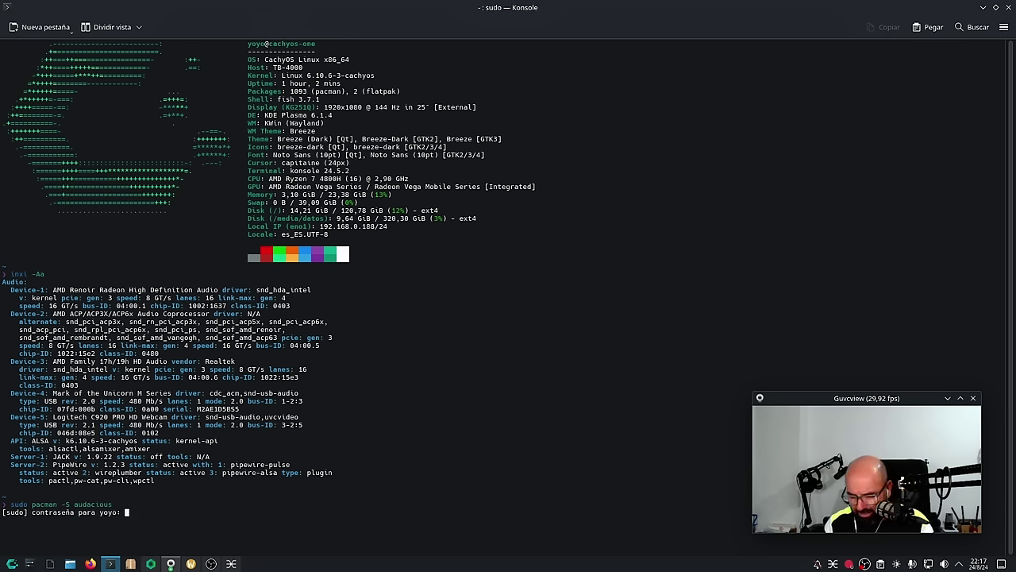
pyautogui.press('Return')
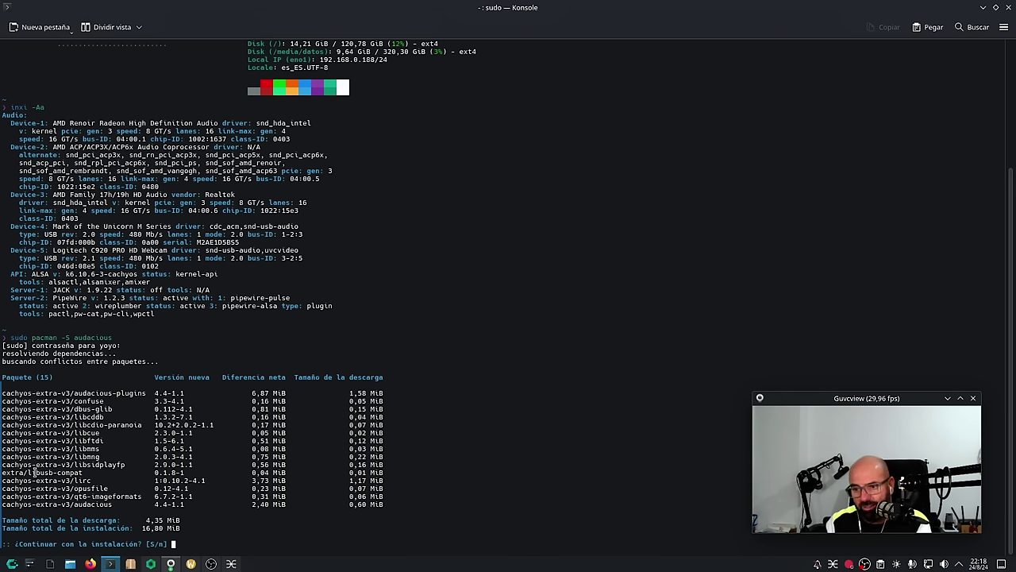
# Highlight extra/libusb-compat and the cachyos-extra-v3 packages from lirc to audacious to compare their repositories, and clear the selection.
pyautogui.moveTo(89, 473); pyautogui.dragTo(1, 472)
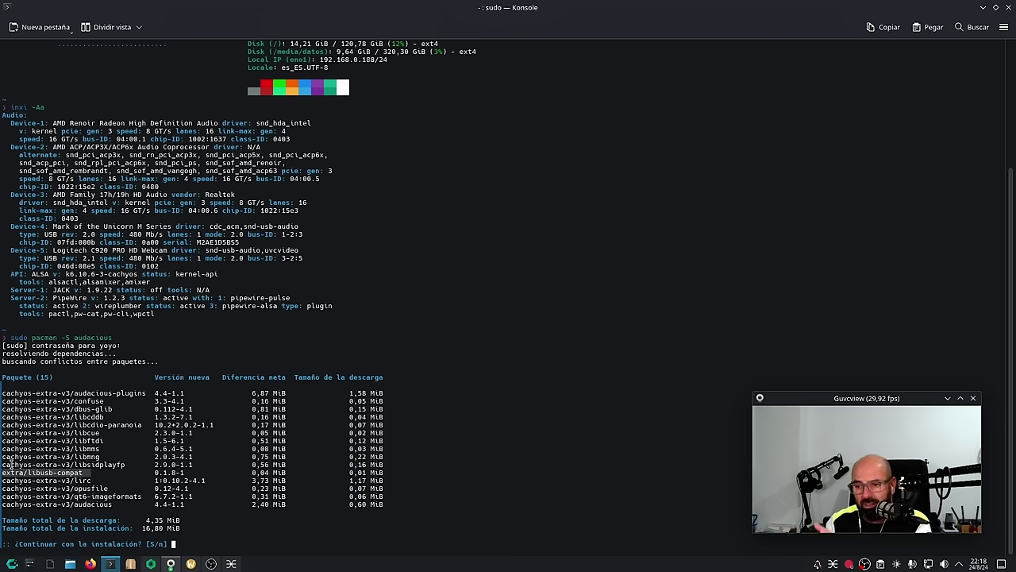
pyautogui.click(101, 482)
pyautogui.tripleClick(101, 482)
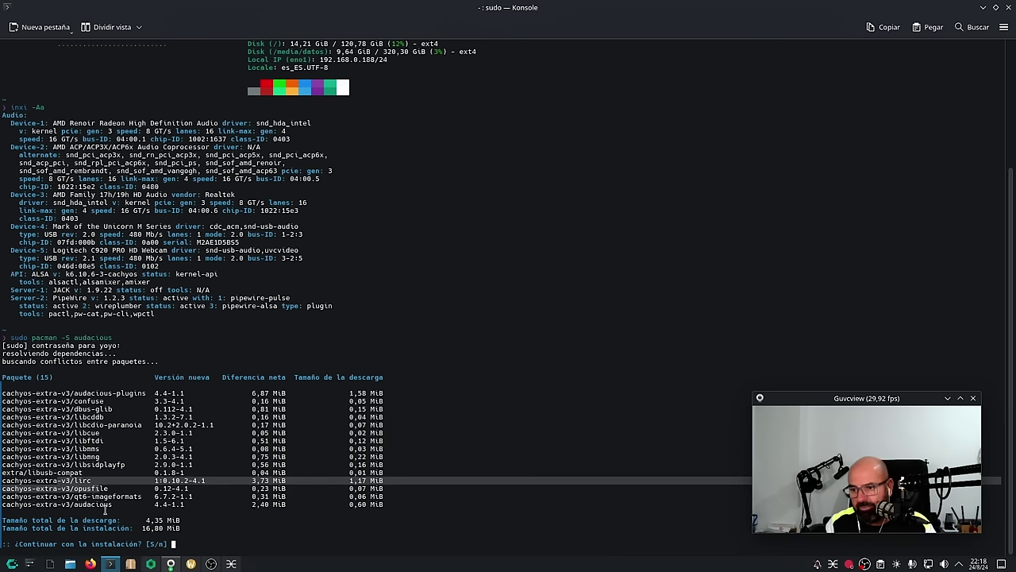
pyautogui.click(119, 508)
pyautogui.moveTo(121, 508); pyautogui.dragTo(3, 479)
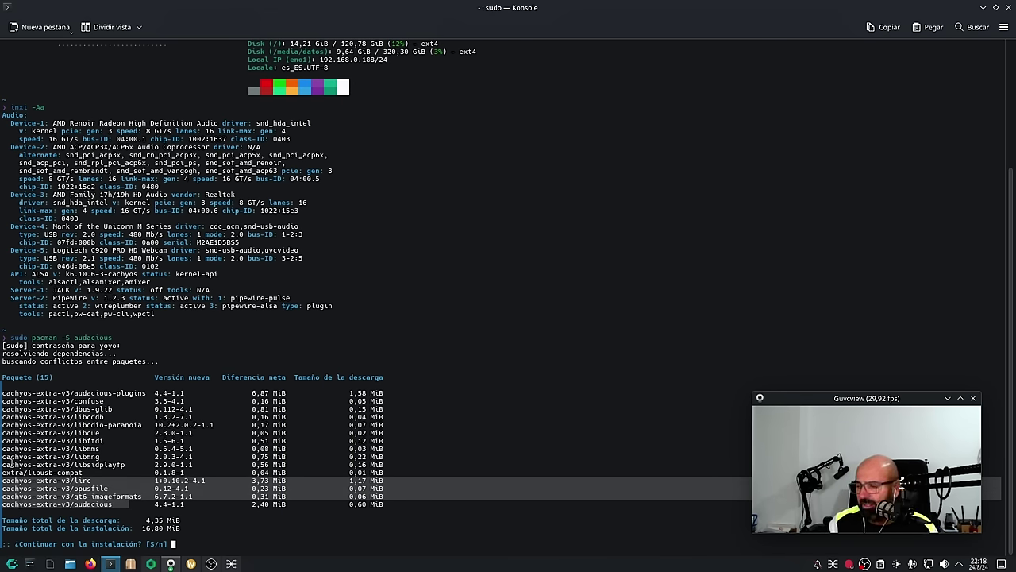
pyautogui.click(326, 462)
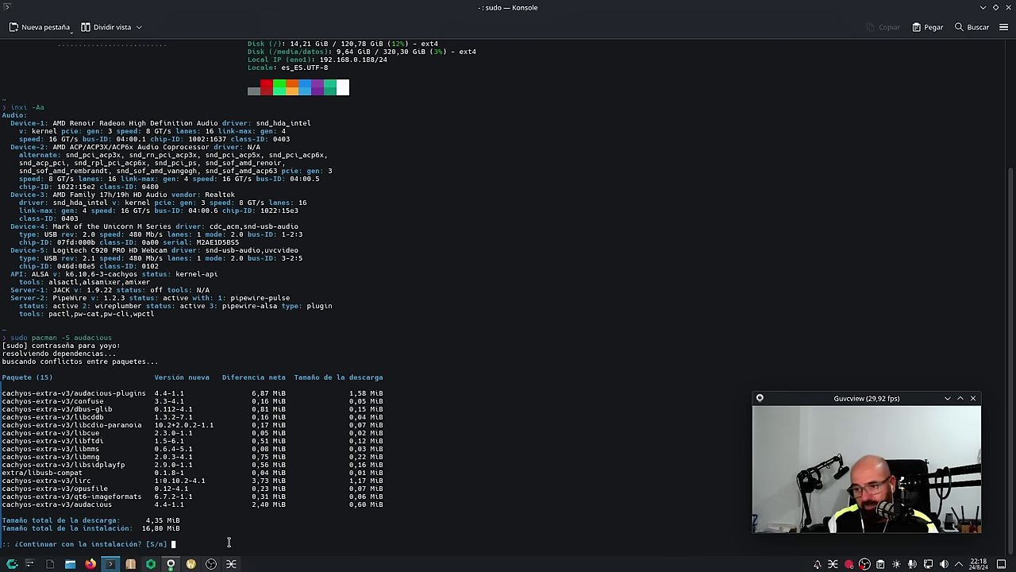
# Confirm the Audacious installation, minimise the terminal, and check for Audacious among the Multimedia applications.
pyautogui.write('s')
pyautogui.press('Return')
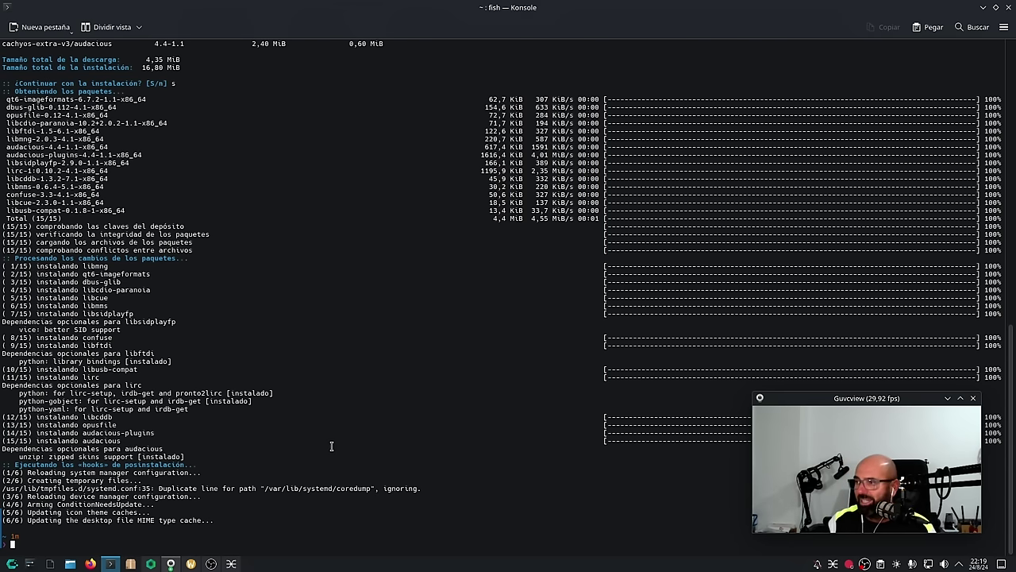
pyautogui.click(983, 7)
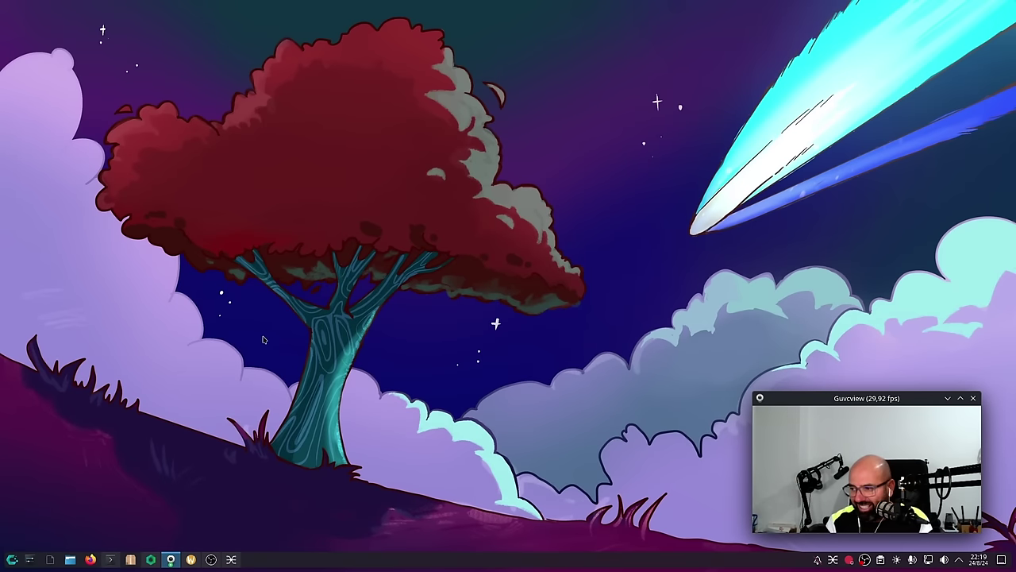
pyautogui.click(12, 562)
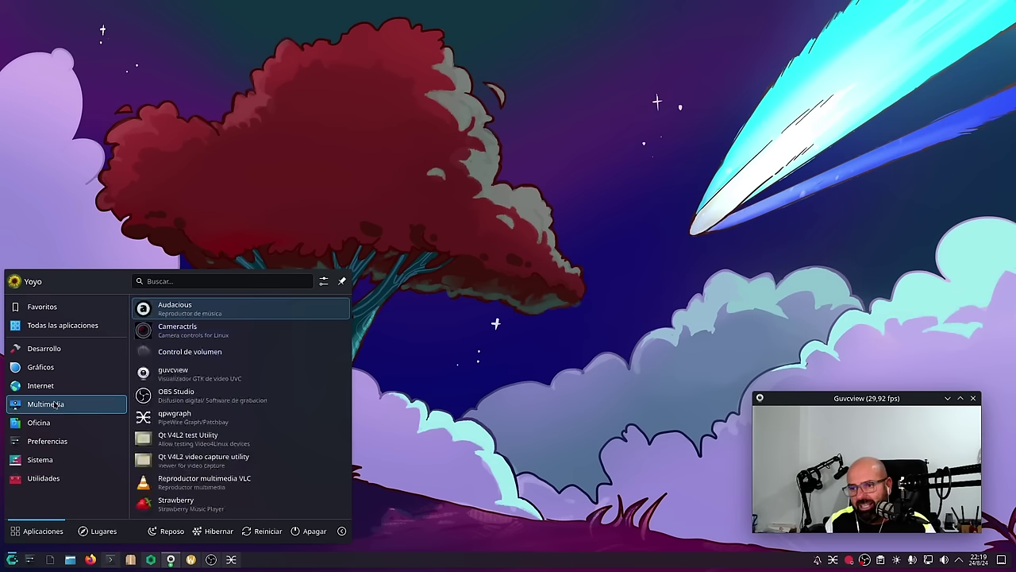
# Open Preferencias del sistema, maximise it to look through all its settings categories, and close it.
pyautogui.click(209, 323)
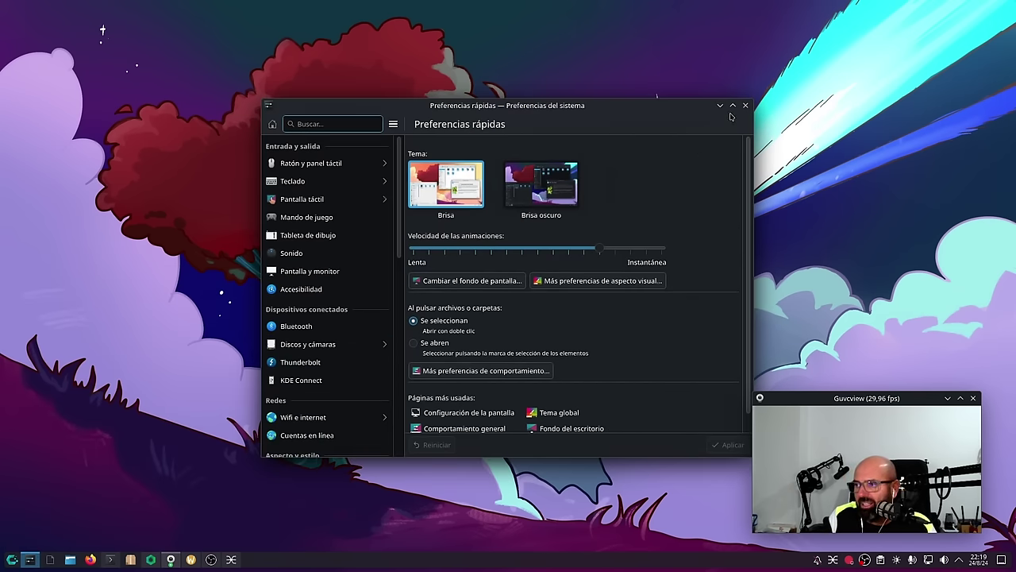
pyautogui.click(732, 111)
pyautogui.scroll(-8, 35, 358)
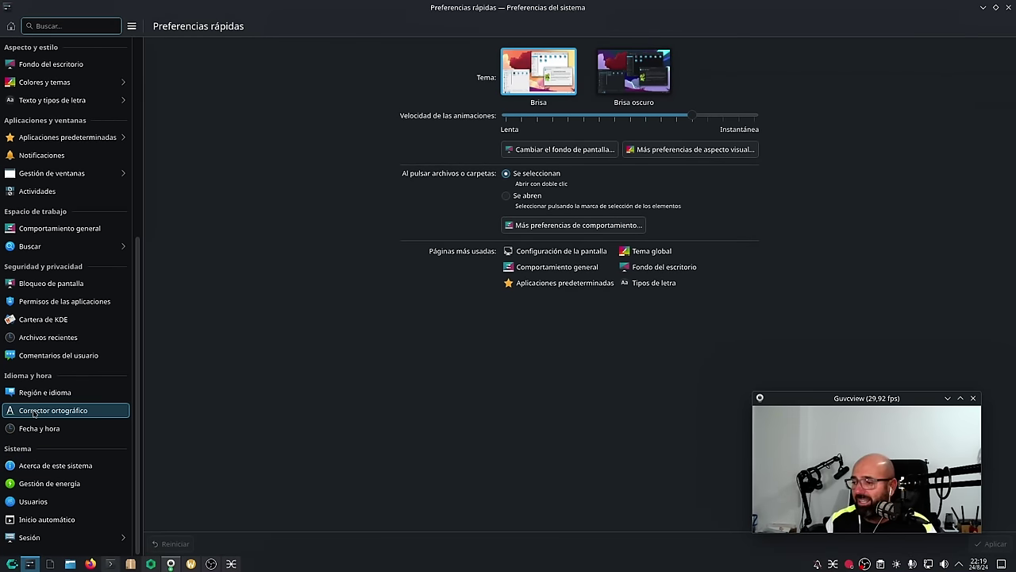
pyautogui.scroll(8, 30, 413)
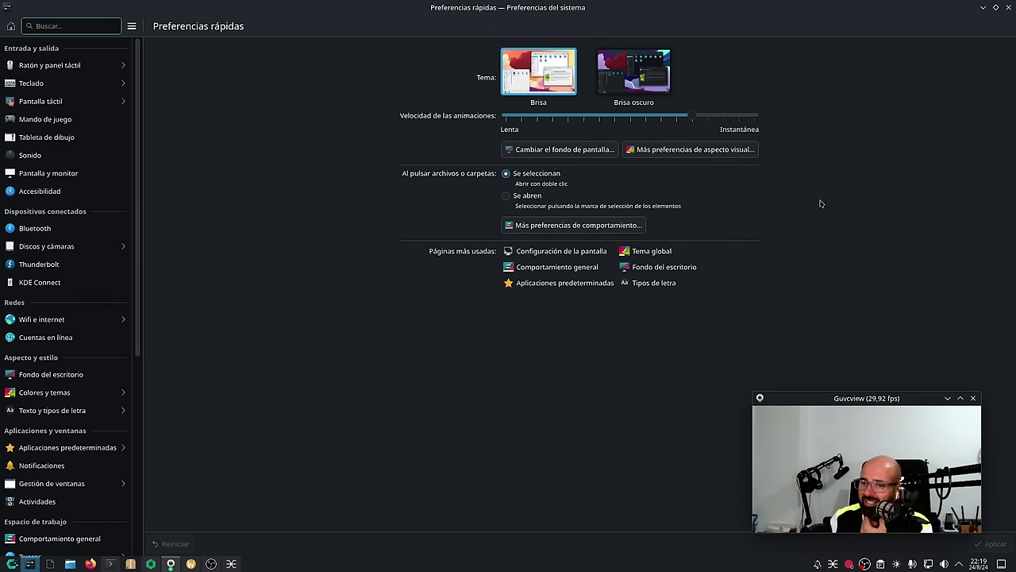
pyautogui.click(1009, 7)
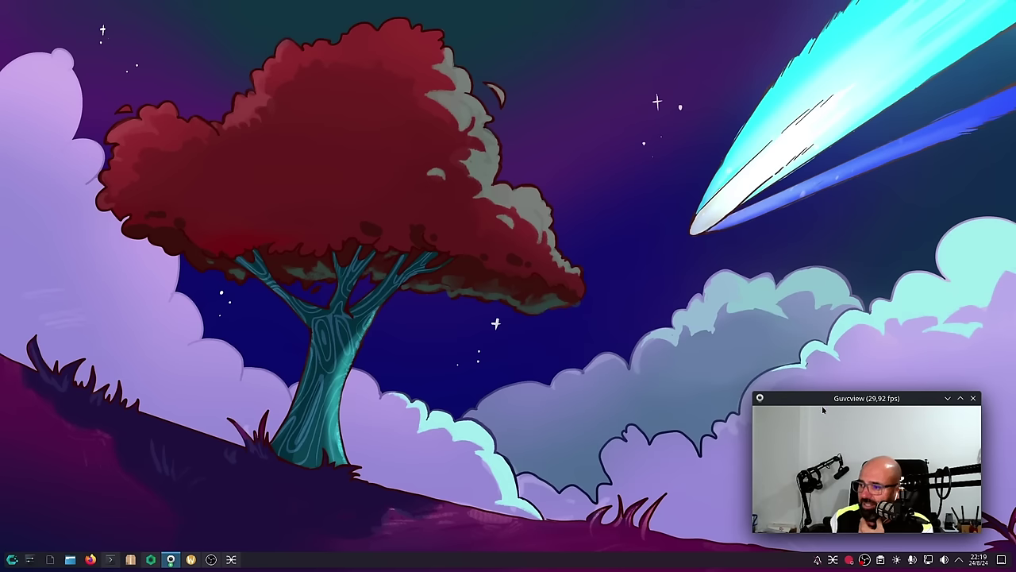
# Move the Guvcview camera preview to the desktop's lower-left corner, and enable the Espejo video filter in its settings window.
pyautogui.moveTo(820, 400); pyautogui.dragTo(72, 401)
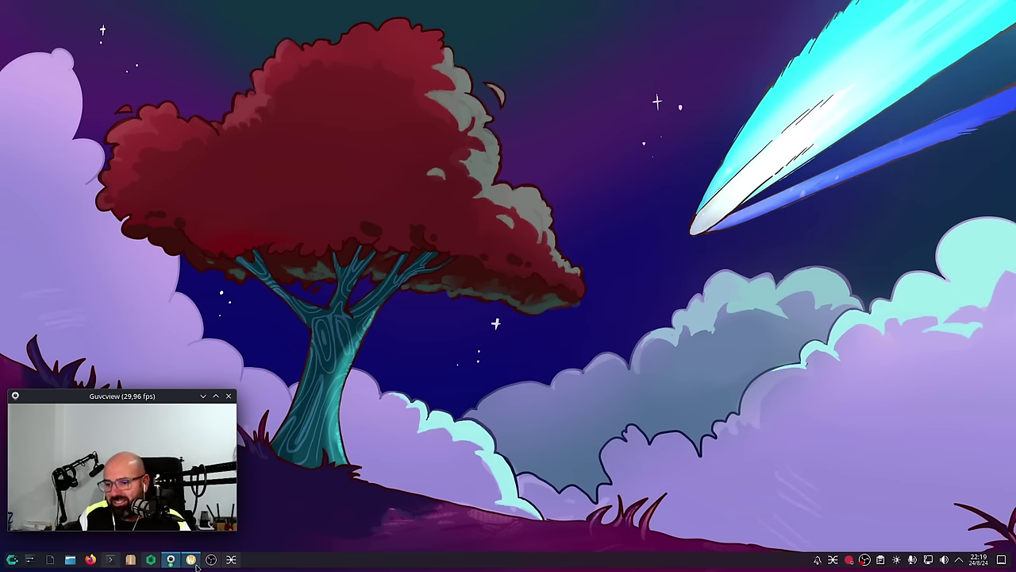
pyautogui.moveTo(171, 561)
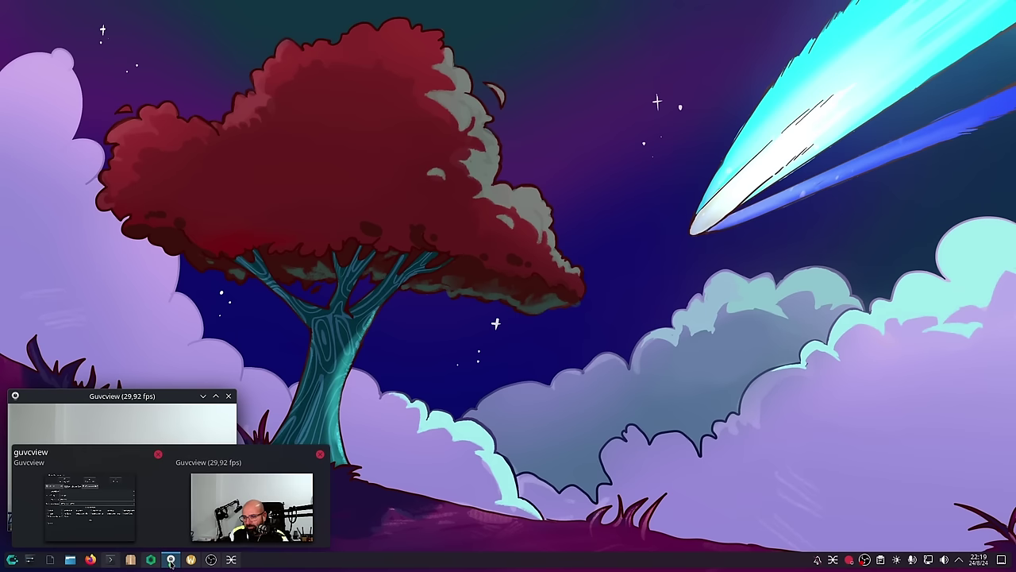
pyautogui.click(79, 492)
pyautogui.moveTo(266, 284); pyautogui.dragTo(396, 123)
pyautogui.click(211, 295)
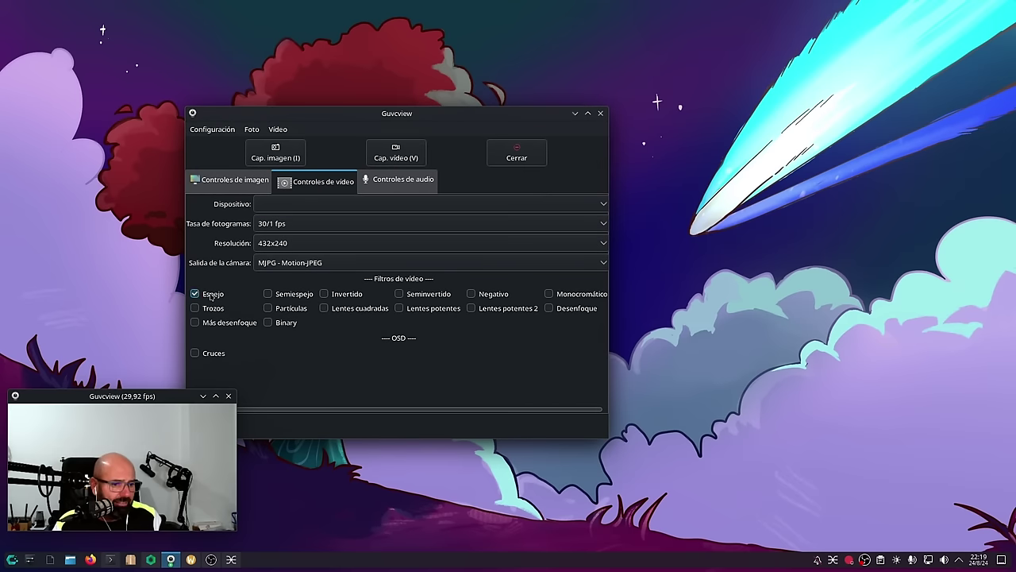
pyautogui.click(575, 113)
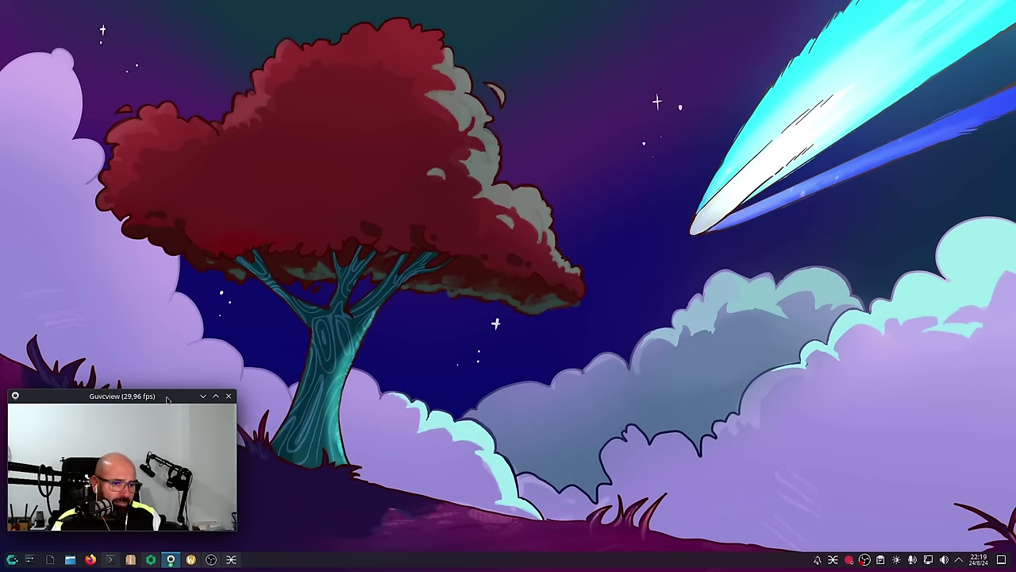
# Move the Guvcview preview slightly away from the screen corner, and set the browser's Google Translate page to English-to-Spanish text translation.
pyautogui.moveTo(166, 400); pyautogui.dragTo(176, 389)
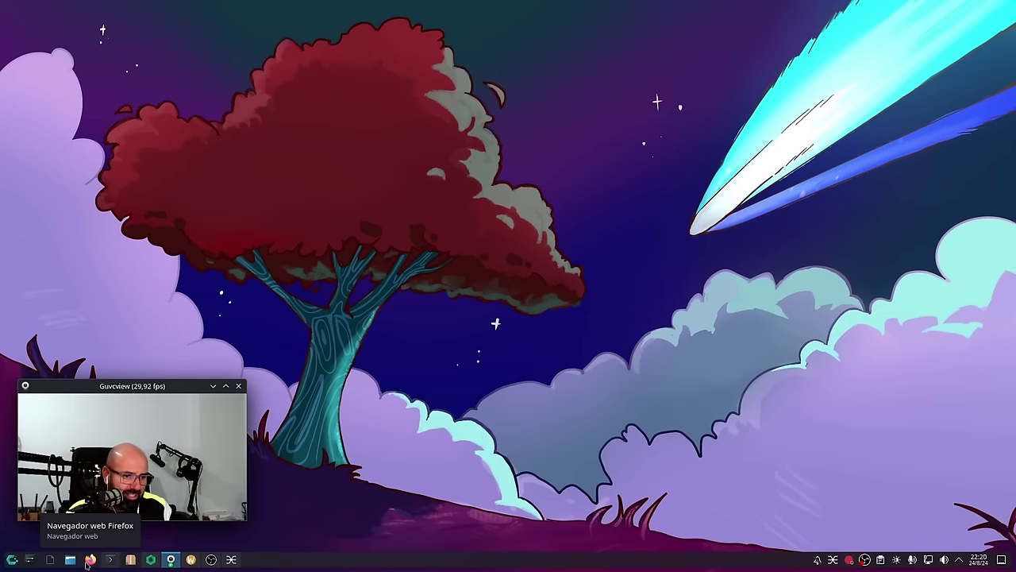
pyautogui.click(151, 560)
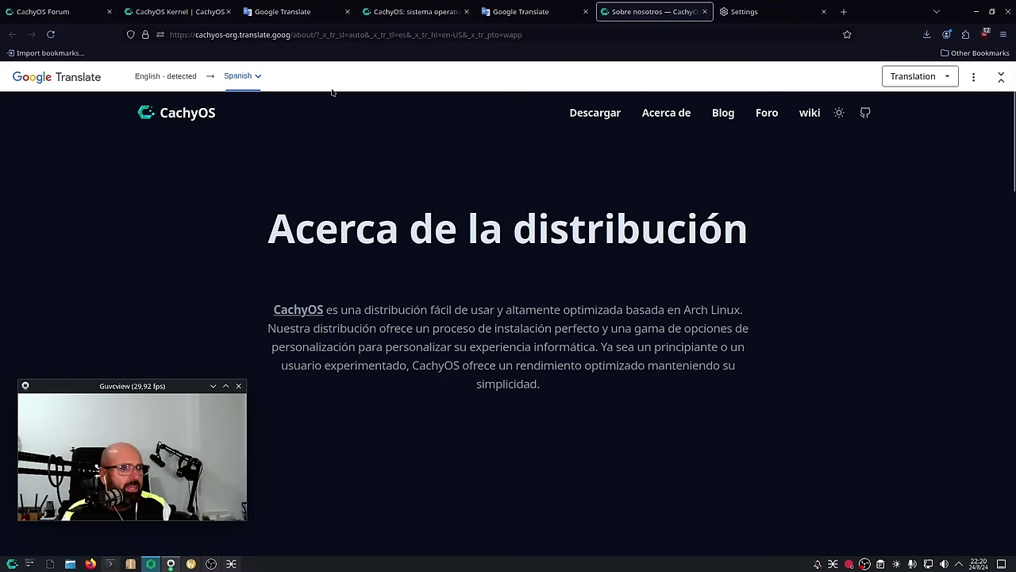
pyautogui.click(523, 12)
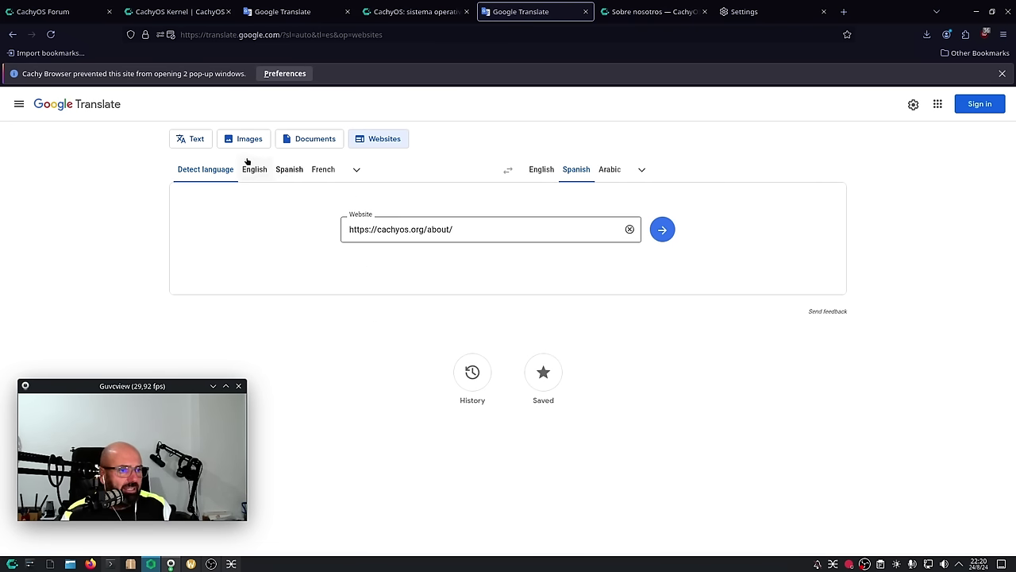
pyautogui.click(193, 138)
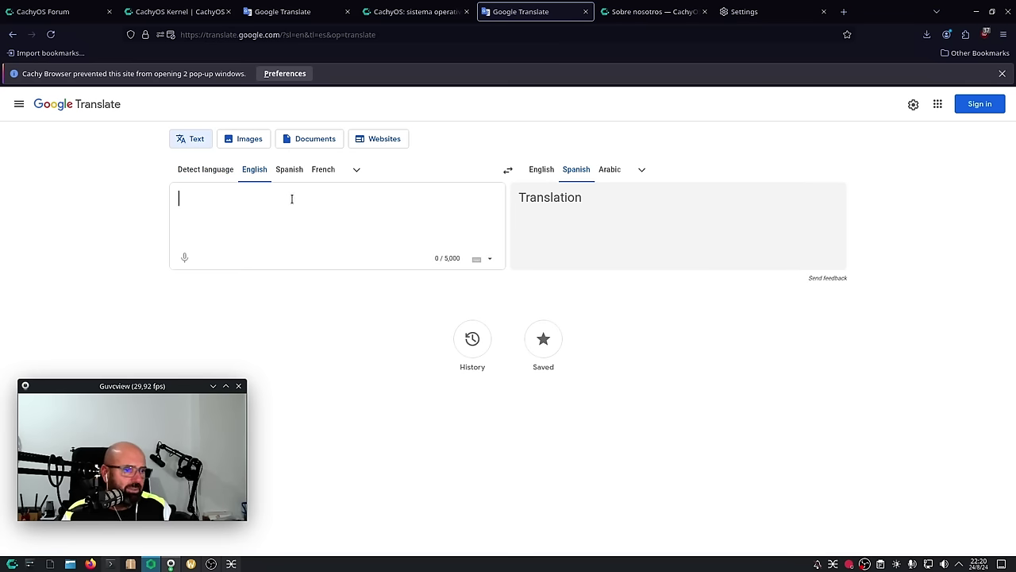
pyautogui.click(289, 170)
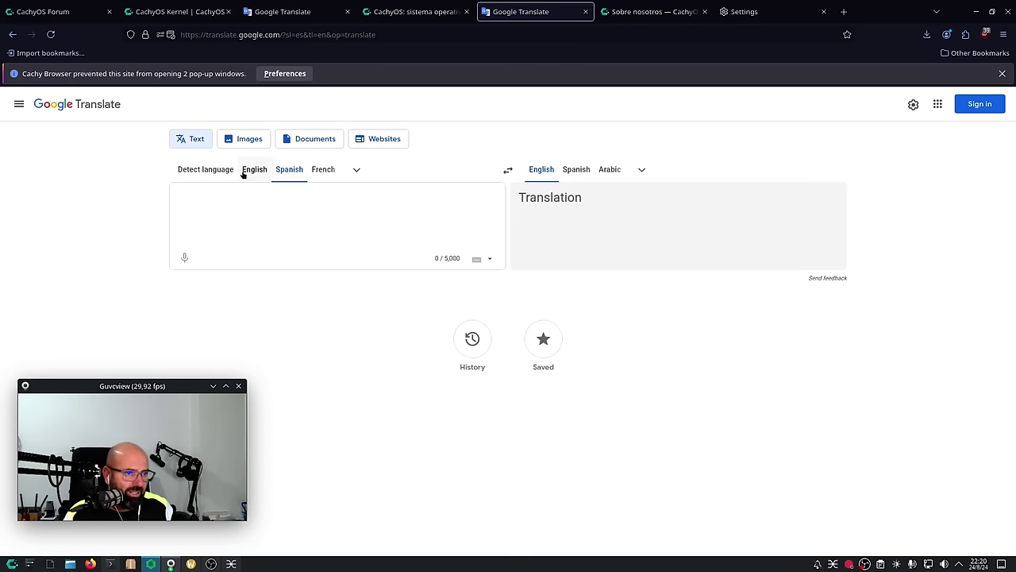
pyautogui.click(253, 170)
# Enter "cachyos" as the English source text, listen to its pronunciation, and minimise the browser.
pyautogui.write('c')
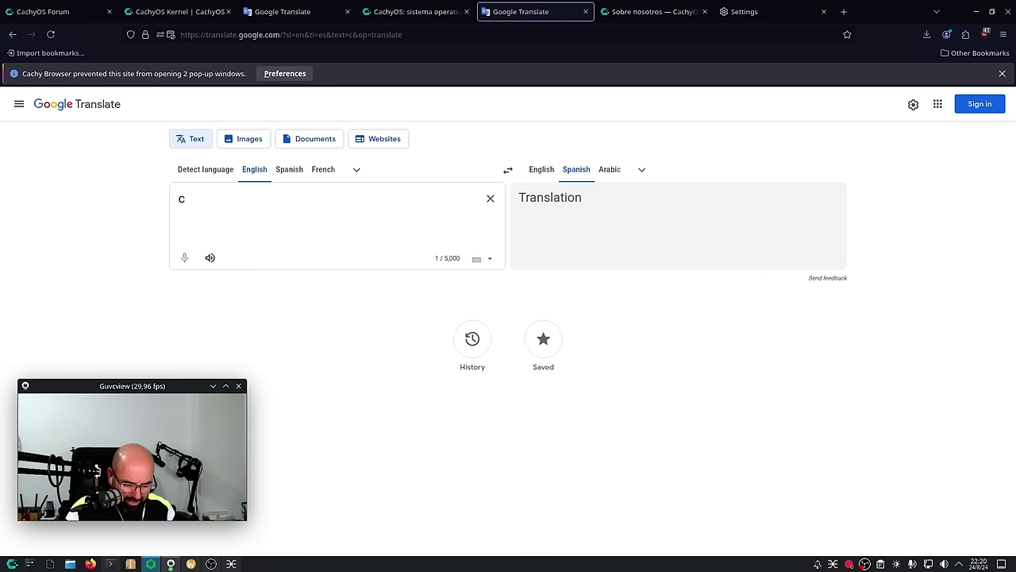
pyautogui.write('achyos')
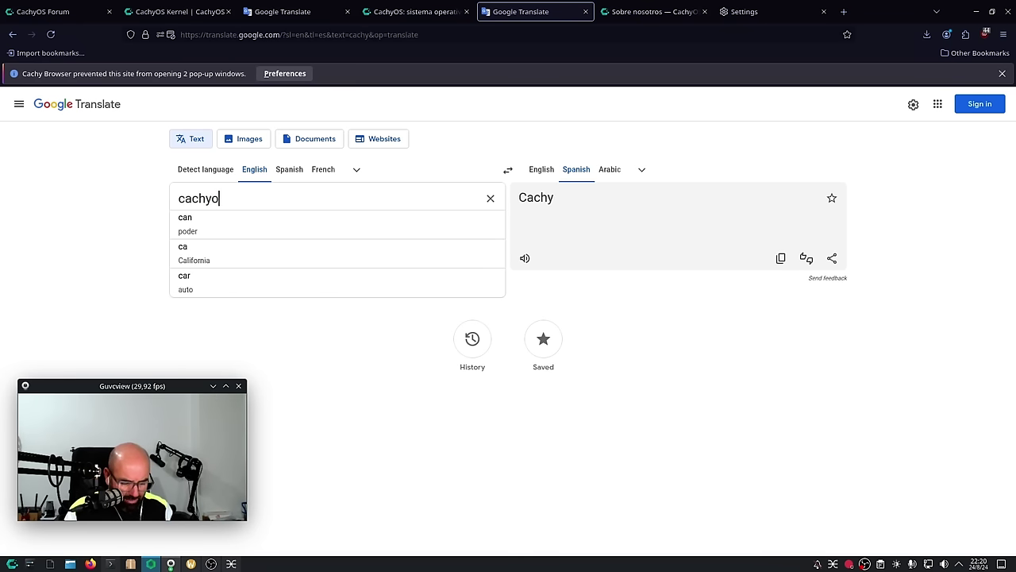
pyautogui.click(211, 257)
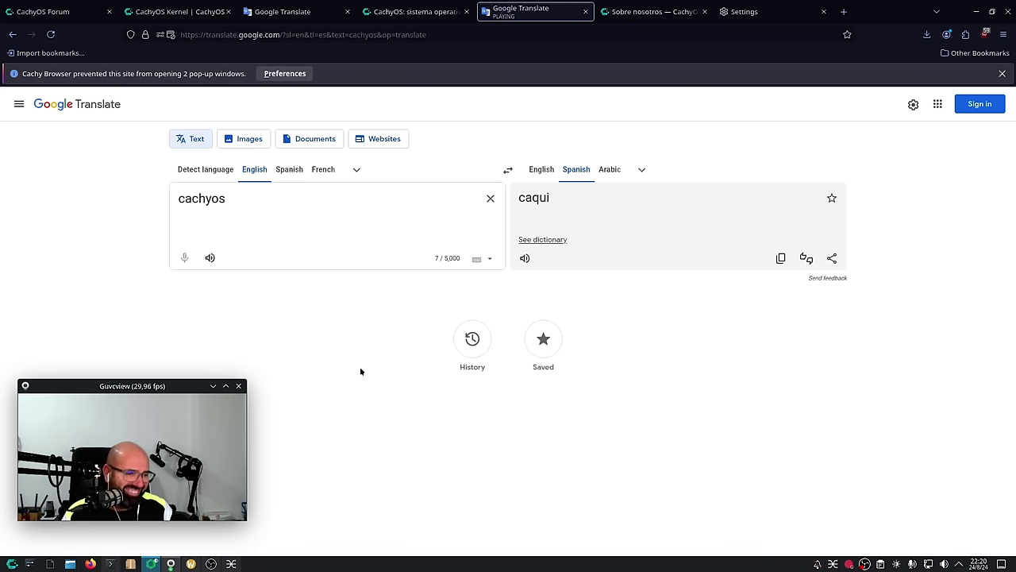
pyautogui.click(975, 11)
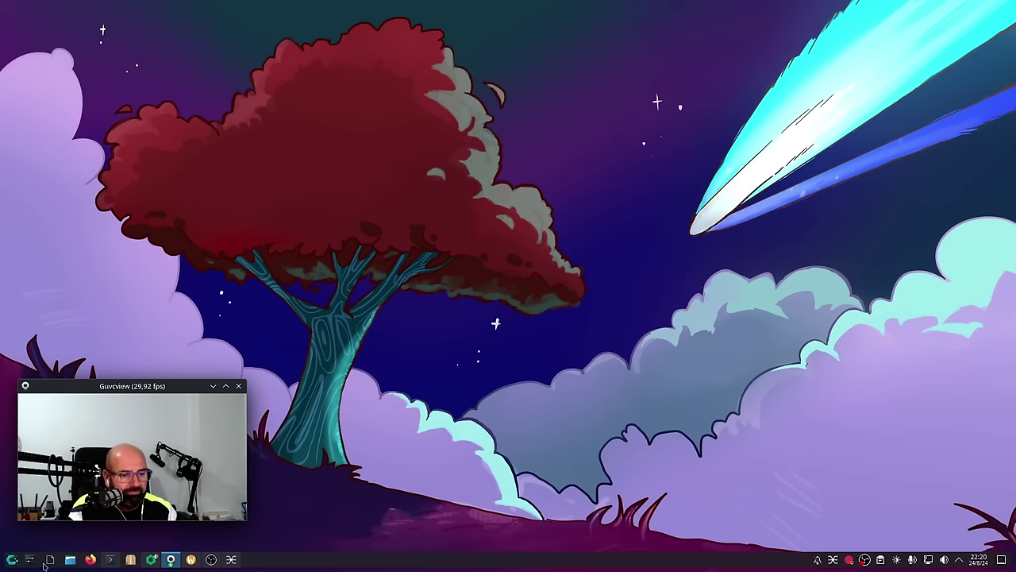
# Replace the terminal holding the Audacious installation output with a fresh Konsole window, and restore it from its maximised size.
pyautogui.click(110, 559)
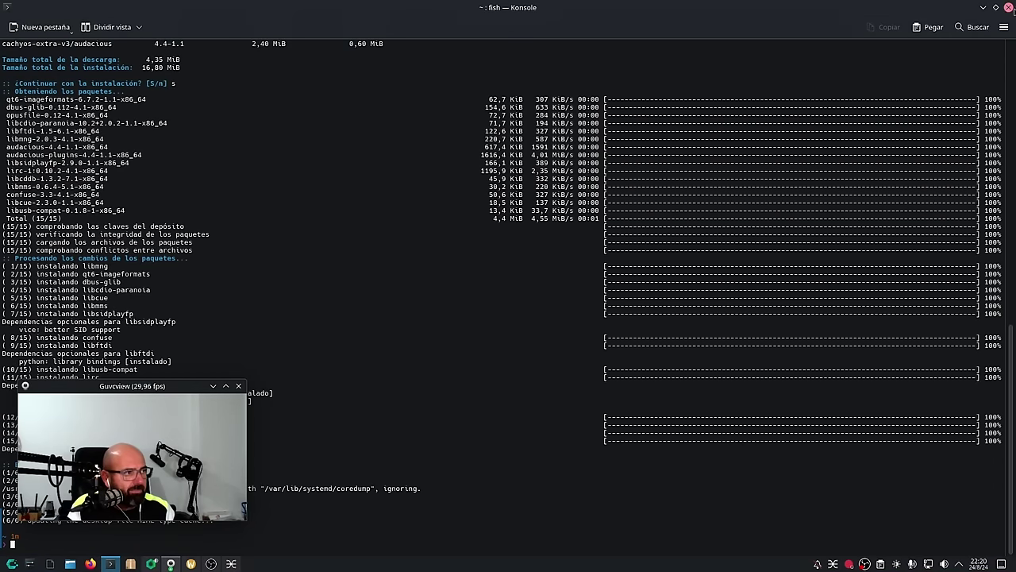
pyautogui.click(111, 560)
pyautogui.click(109, 561)
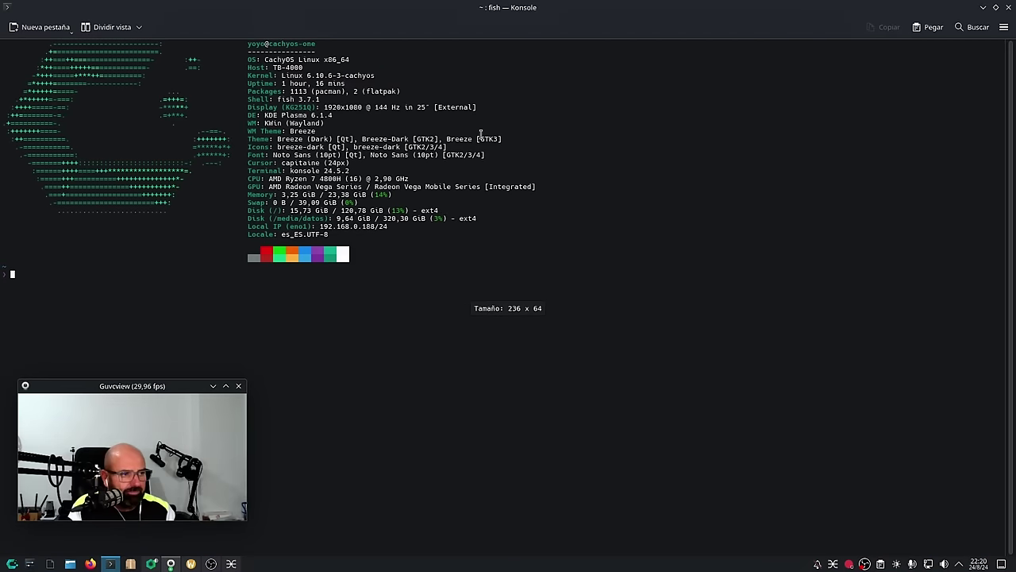
pyautogui.click(996, 12)
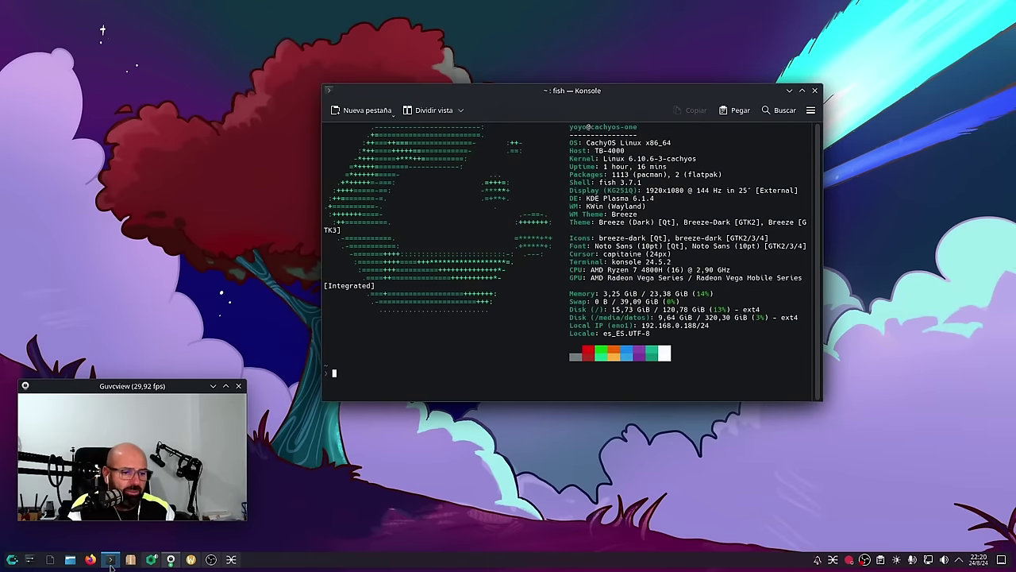
# Read the translated CachyOS home page down to its features section, and highlight "LTO para" in the optimised packages paragraph.
pyautogui.click(151, 560)
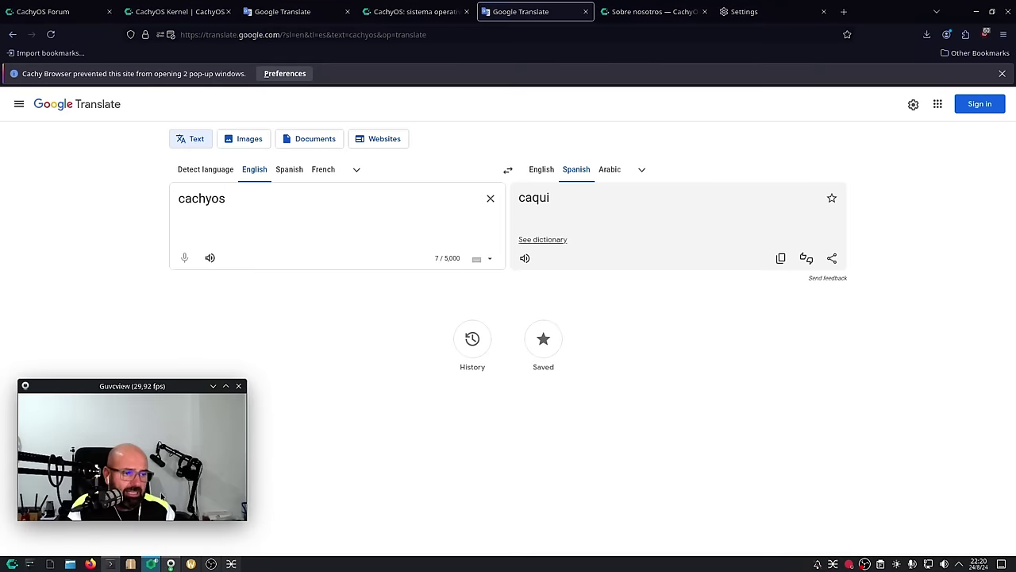
pyautogui.click(293, 13)
pyautogui.click(386, 14)
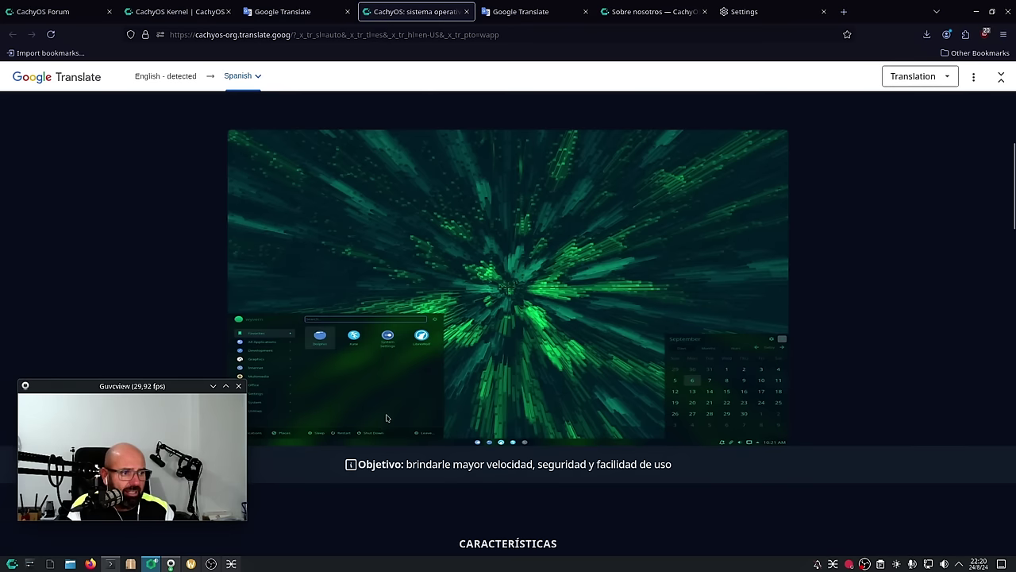
pyautogui.scroll(10, 389, 413)
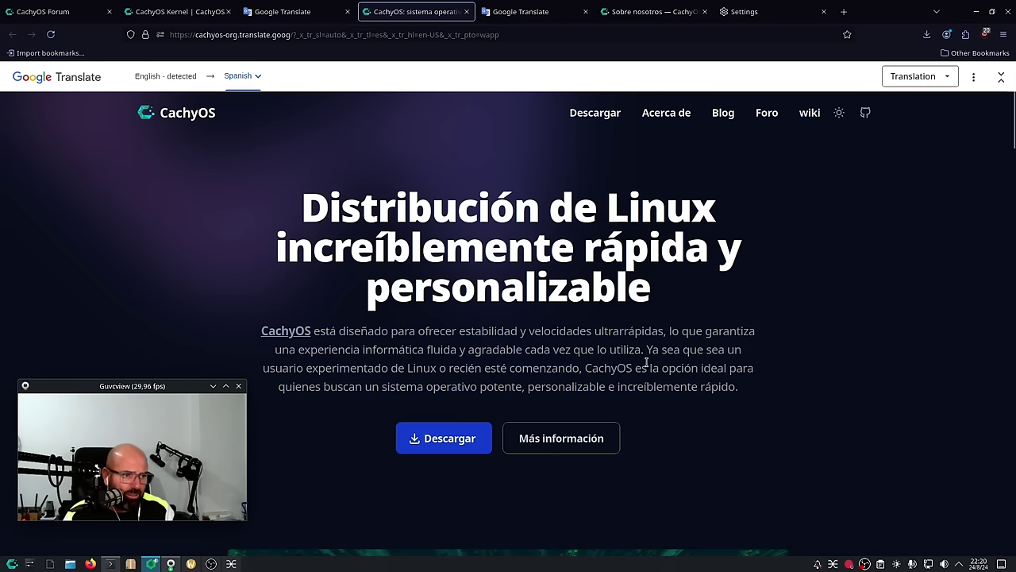
pyautogui.scroll(-10, 691, 331)
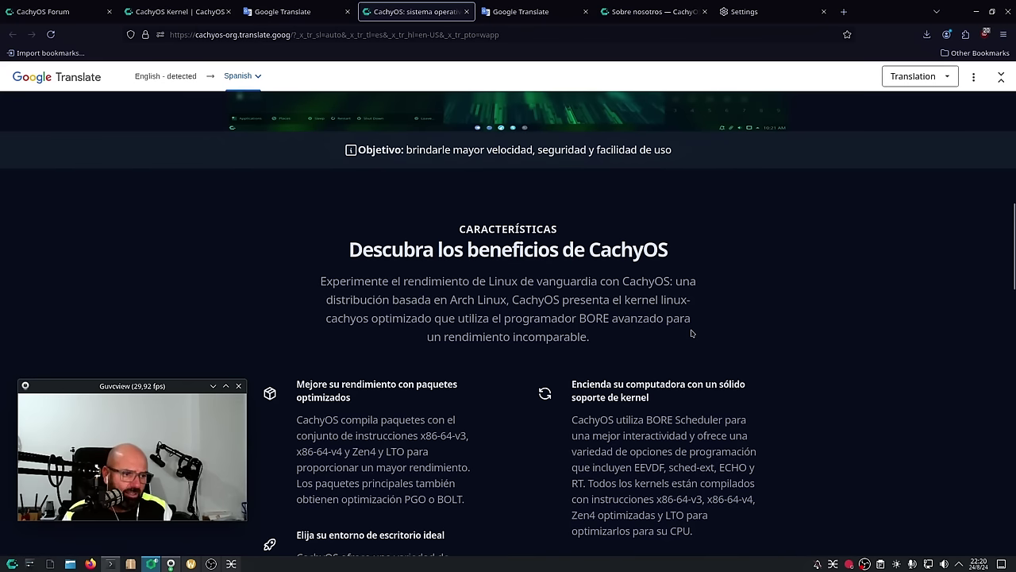
pyautogui.scroll(-2, 691, 334)
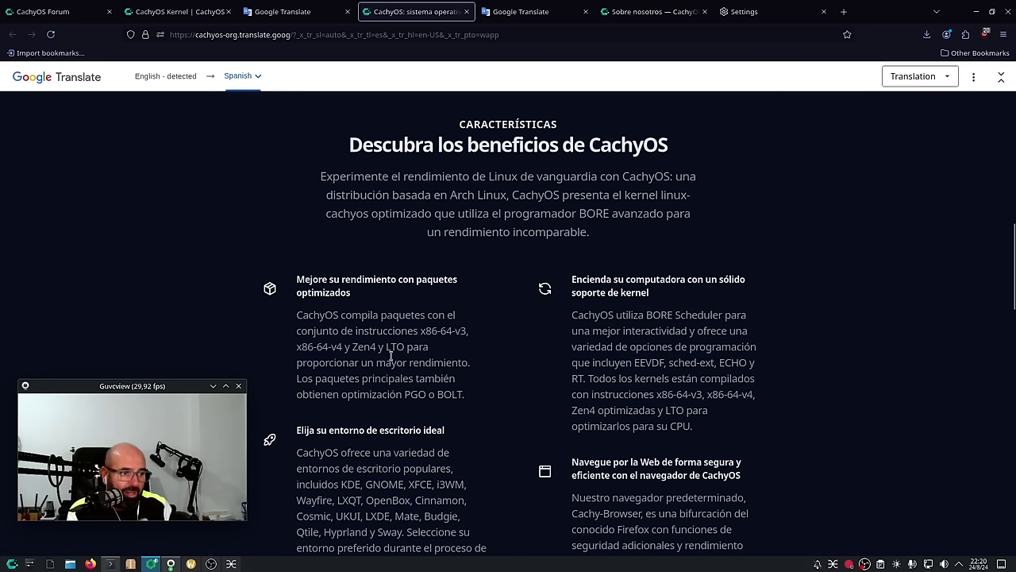
pyautogui.moveTo(428, 347); pyautogui.dragTo(387, 347)
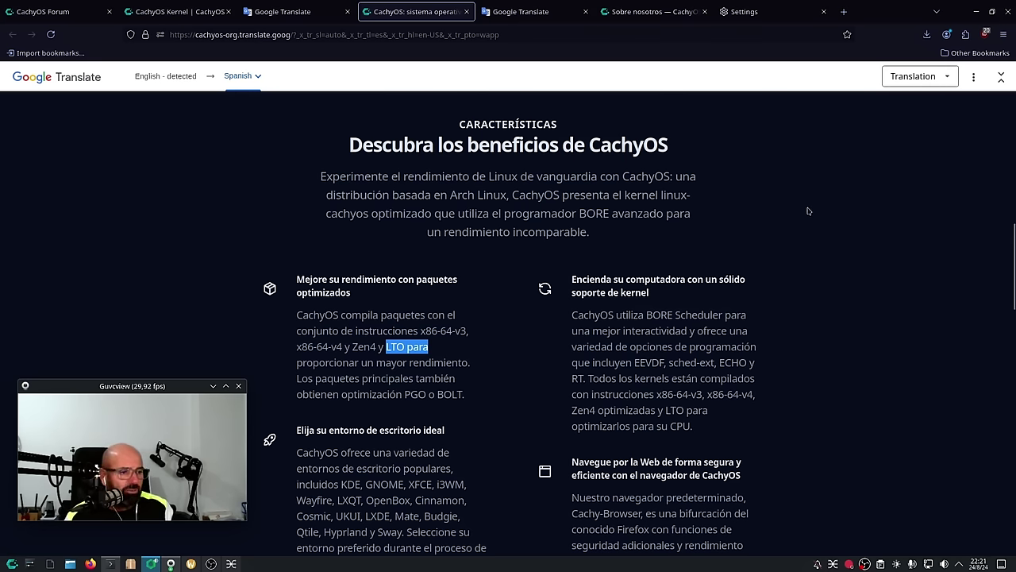
# Minimise the browser, reposition the Konsole window, and enlarge it so the system information lines fit without wrapping.
pyautogui.click(976, 12)
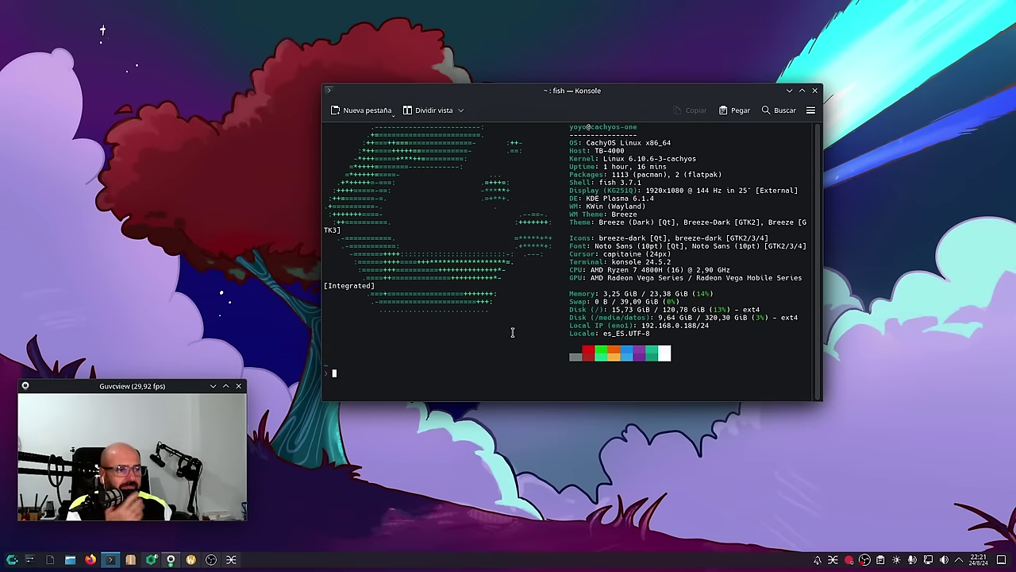
pyautogui.moveTo(580, 103); pyautogui.dragTo(461, 80)
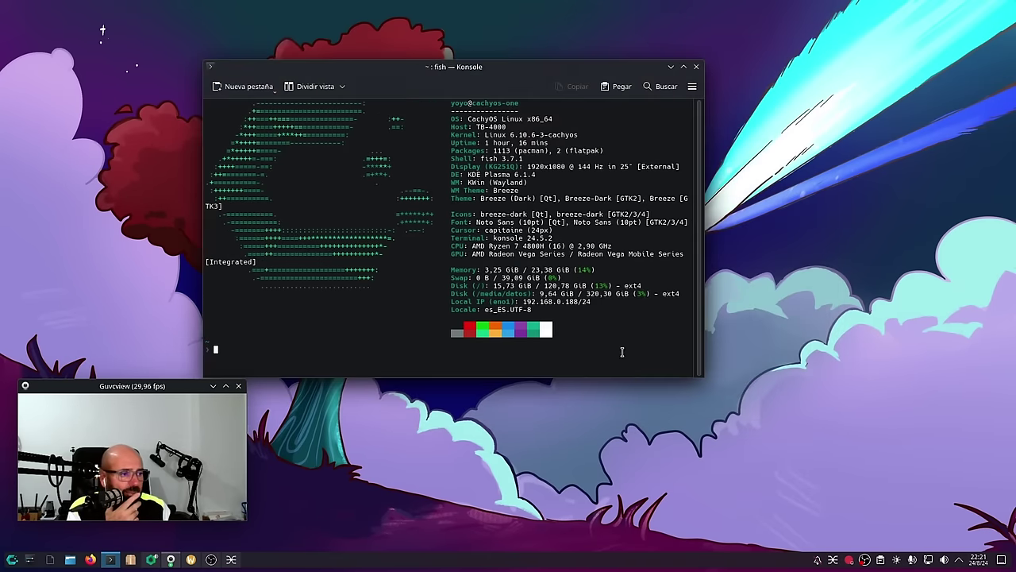
pyautogui.moveTo(704, 376); pyautogui.dragTo(914, 430)
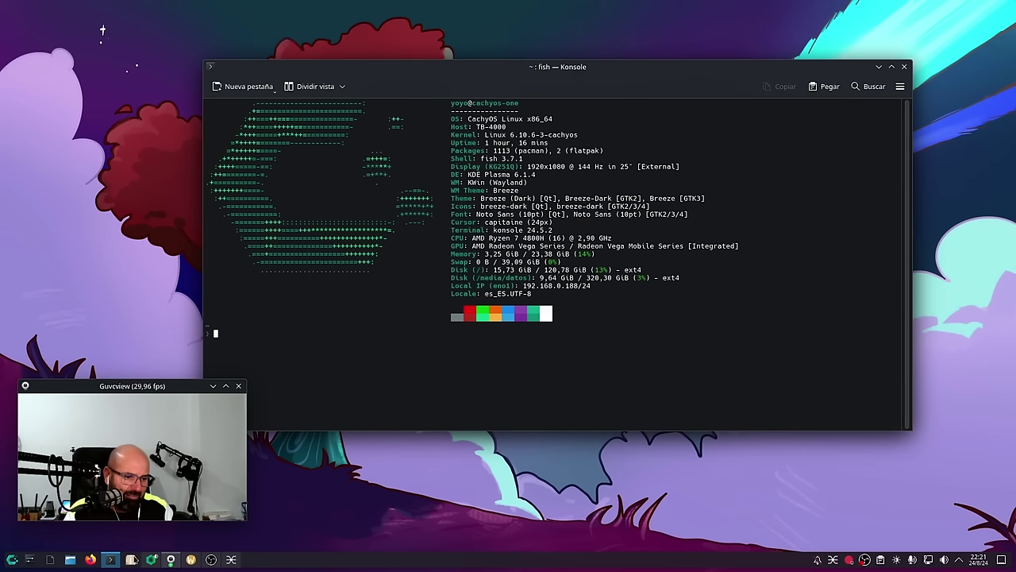
# Switch back to the browser's Settings page and activate its address for editing.
pyautogui.click(151, 564)
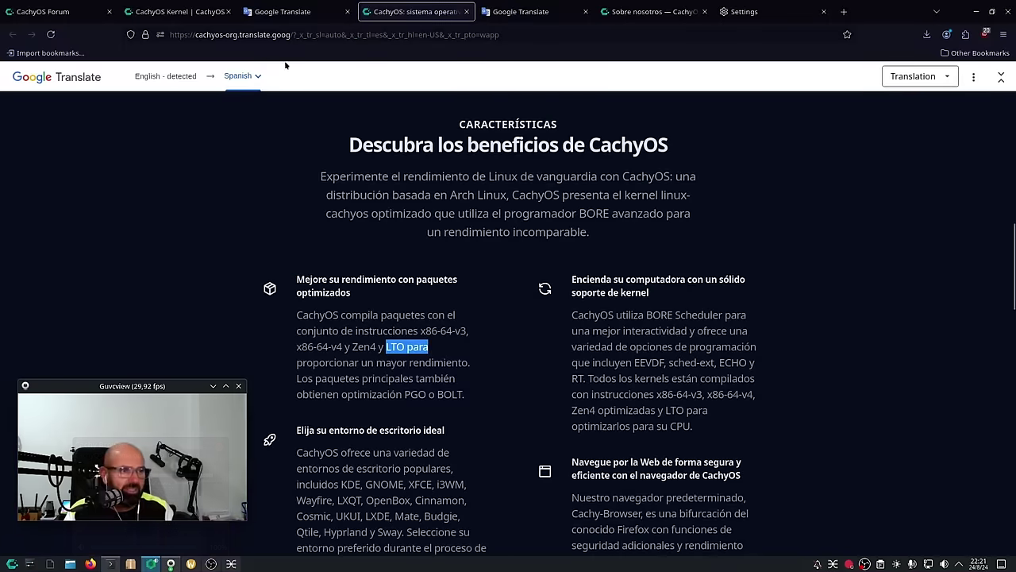
pyautogui.click(805, 22)
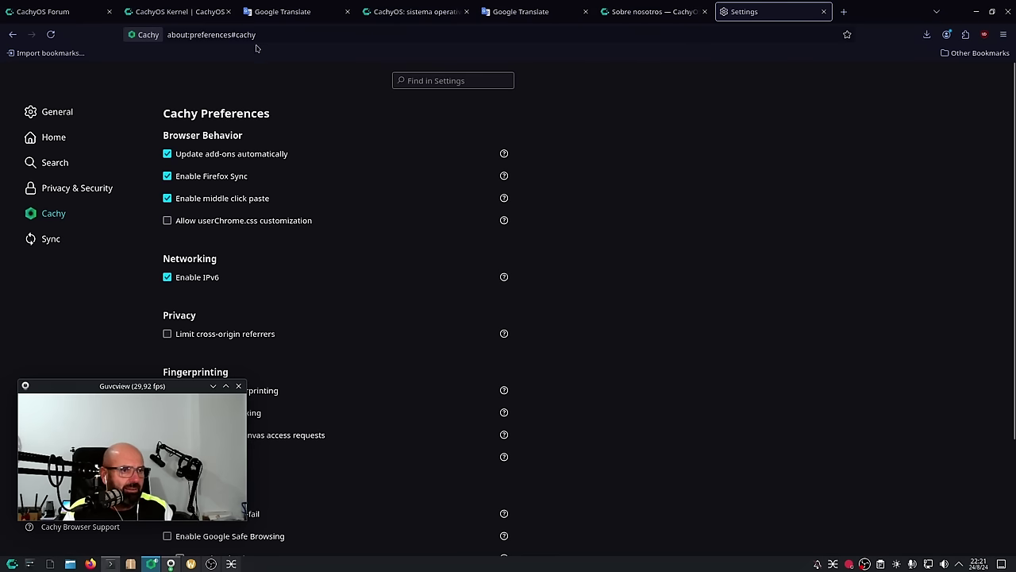
pyautogui.click(294, 33)
pyautogui.write('goog')
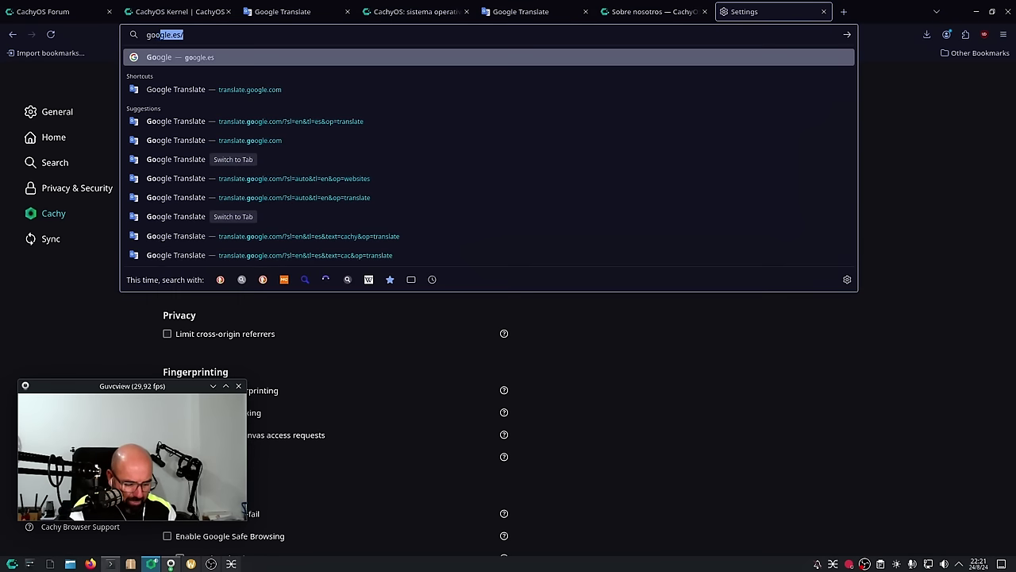
pyautogui.press('BackSpace')
pyautogui.press('BackSpace')
pyautogui.press('BackSpace')
pyautogui.press('BackSpace')
pyautogui.press('BackSpace')
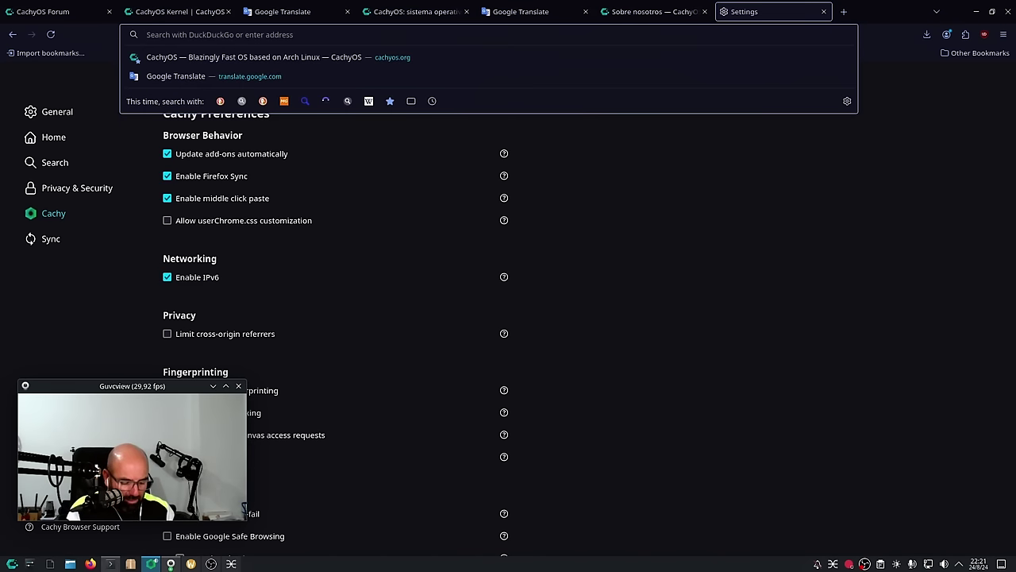
pyautogui.write('youtube')
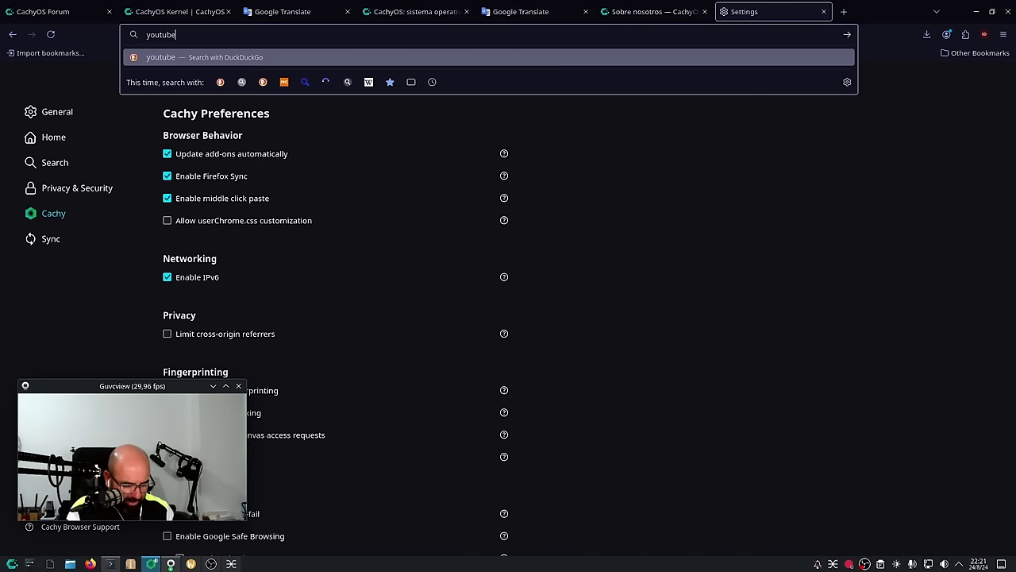
pyautogui.write('.com/')
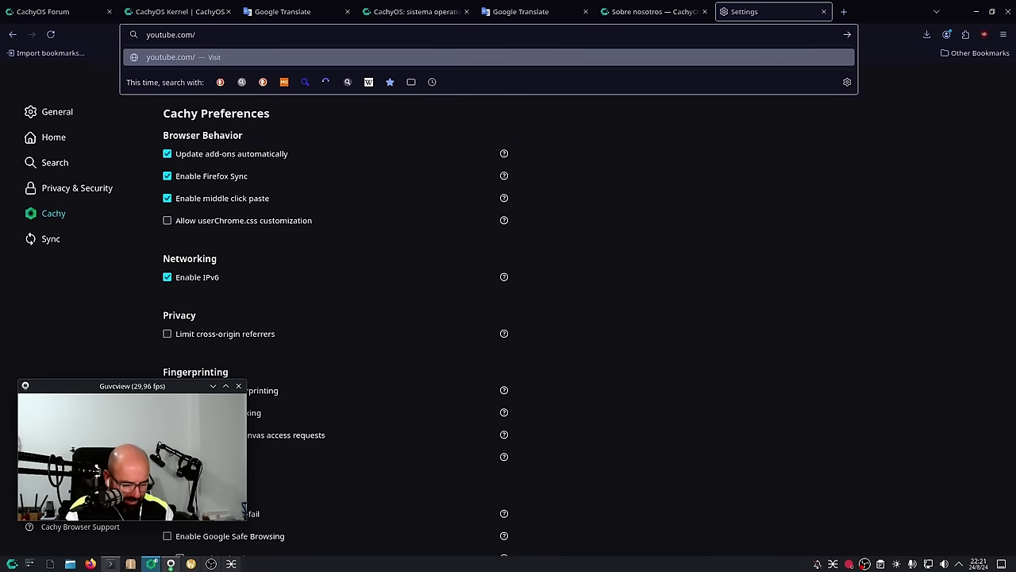
pyautogui.write('@')
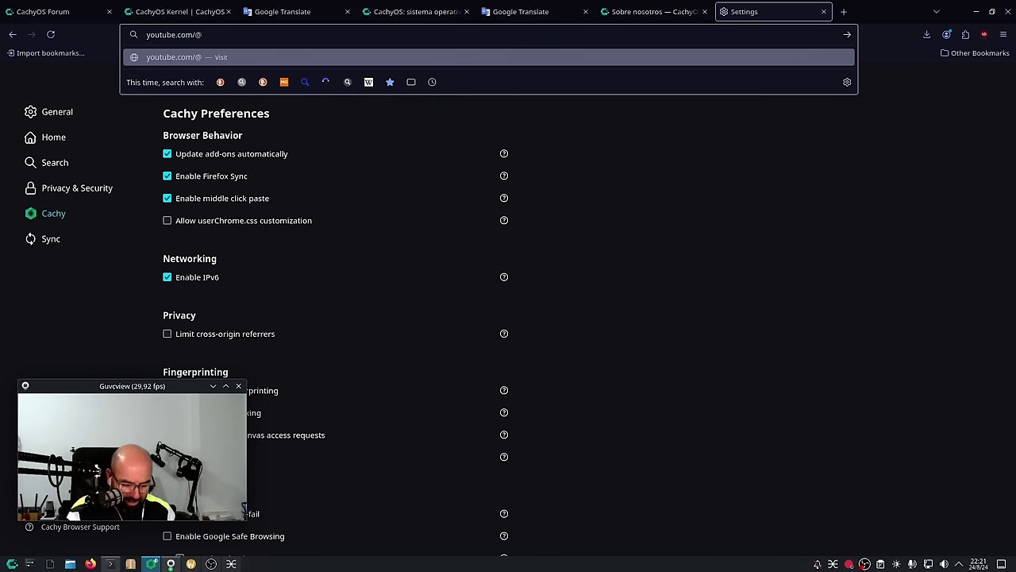
pyautogui.write('salmorejog')
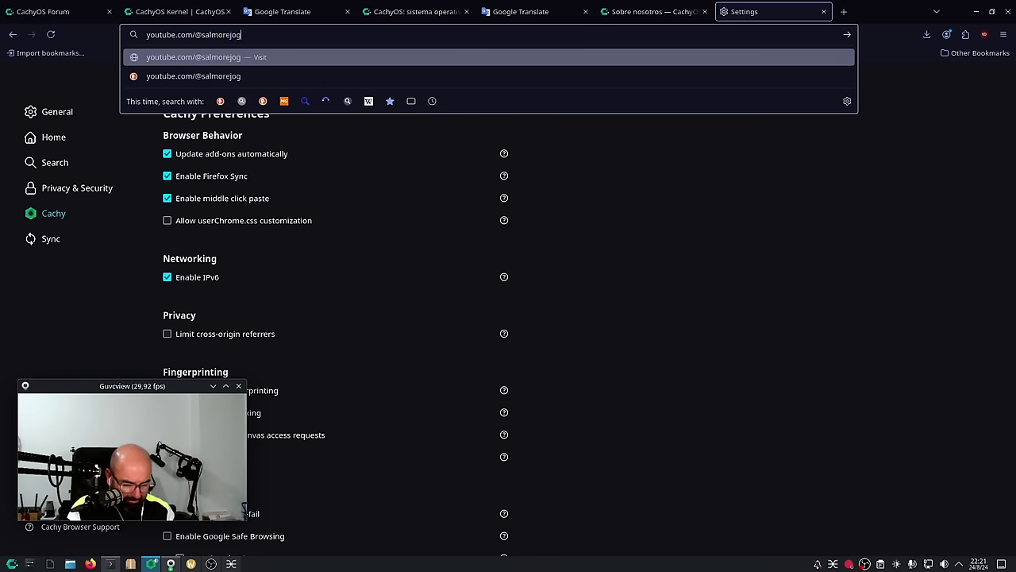
pyautogui.write('eek')
pyautogui.press('Return')
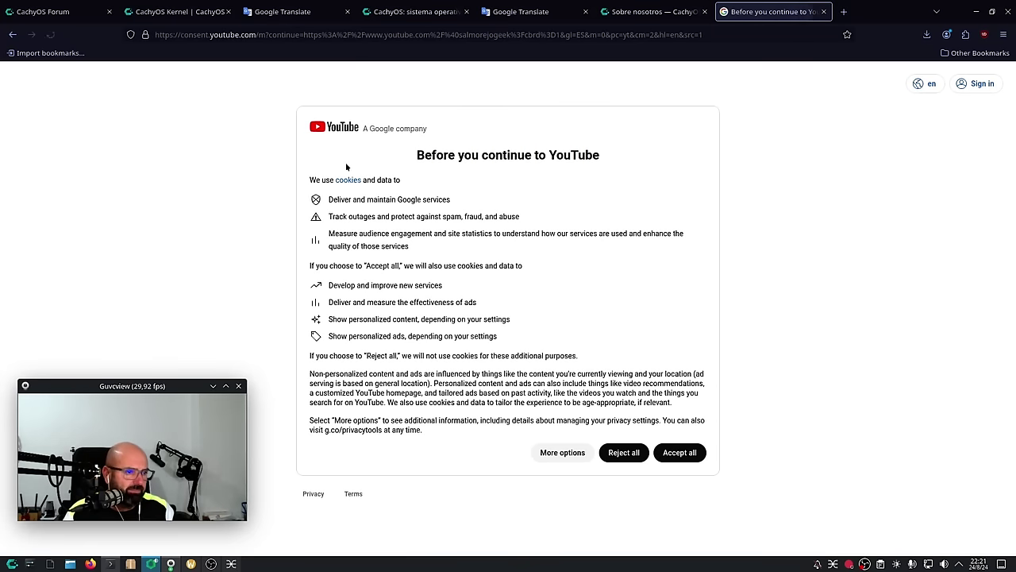
pyautogui.click(624, 457)
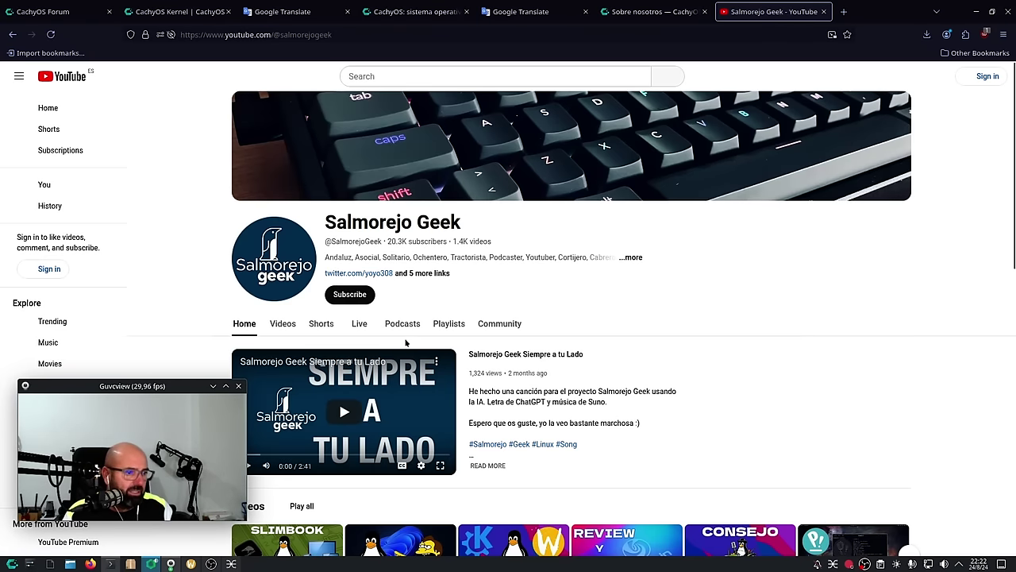
# Look through the channel's Community posts, examining the HOLA post with the CachyOS desktop photo.
pyautogui.click(485, 327)
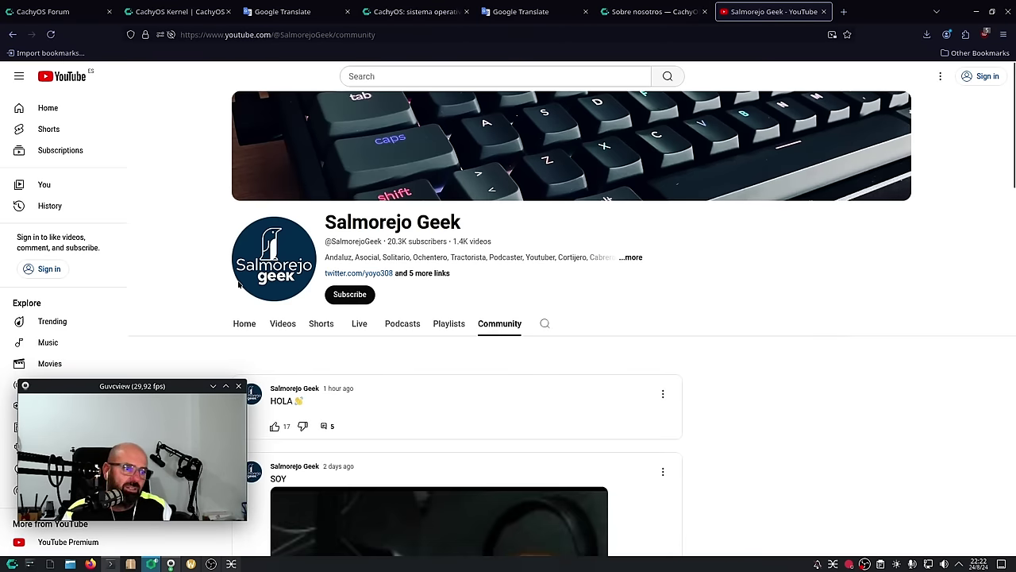
pyautogui.scroll(-2, 368, 262)
pyautogui.scroll(-1, 367, 262)
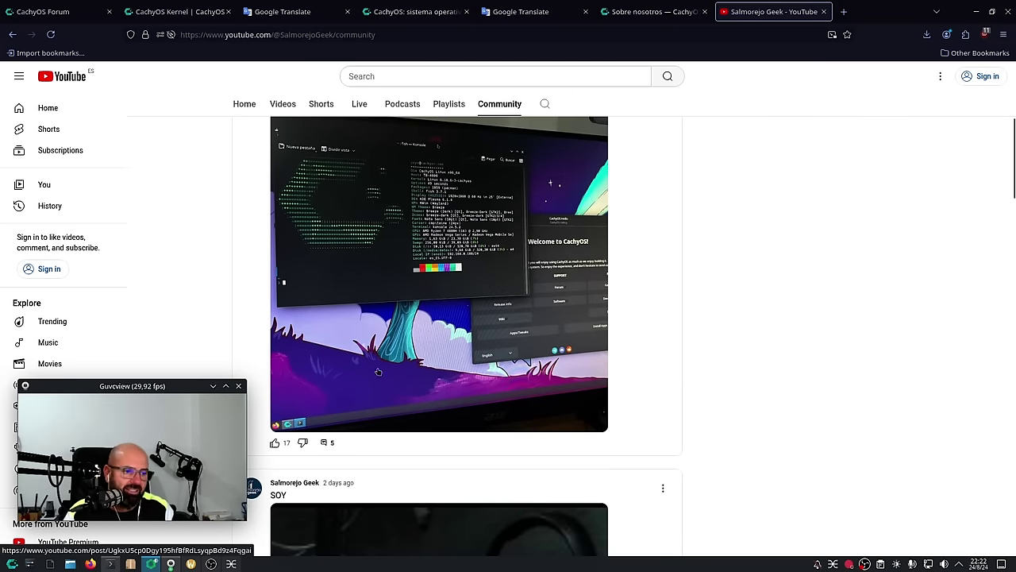
pyautogui.scroll(3, 407, 354)
pyautogui.scroll(-5, 384, 343)
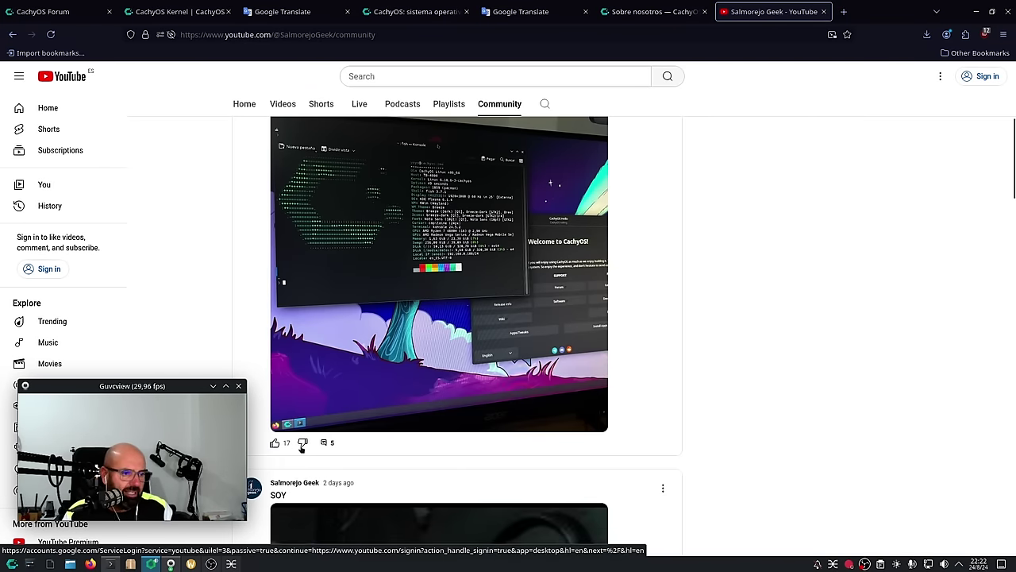
pyautogui.scroll(5, 378, 366)
pyautogui.scroll(-3, 437, 356)
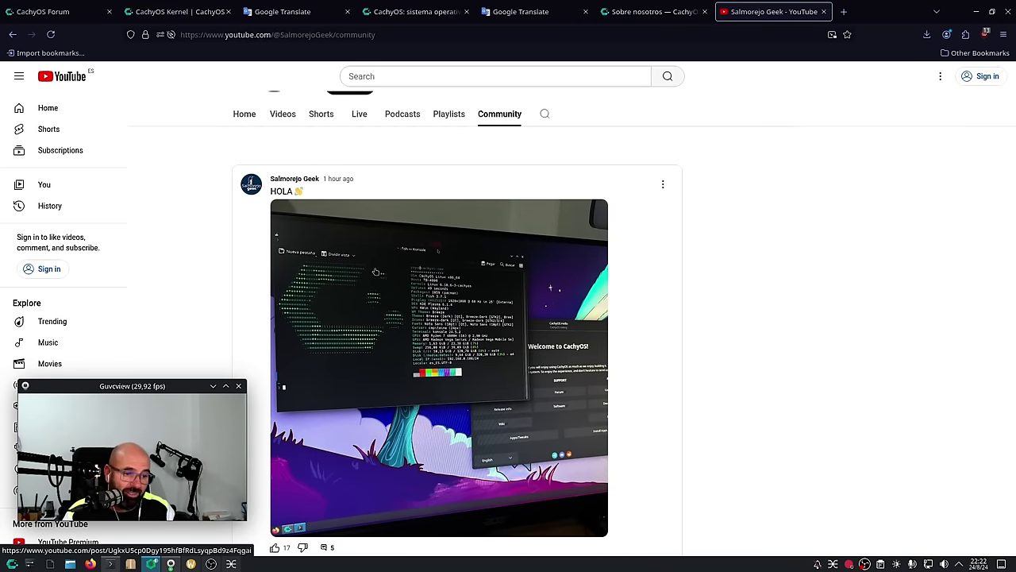
pyautogui.scroll(3, 375, 271)
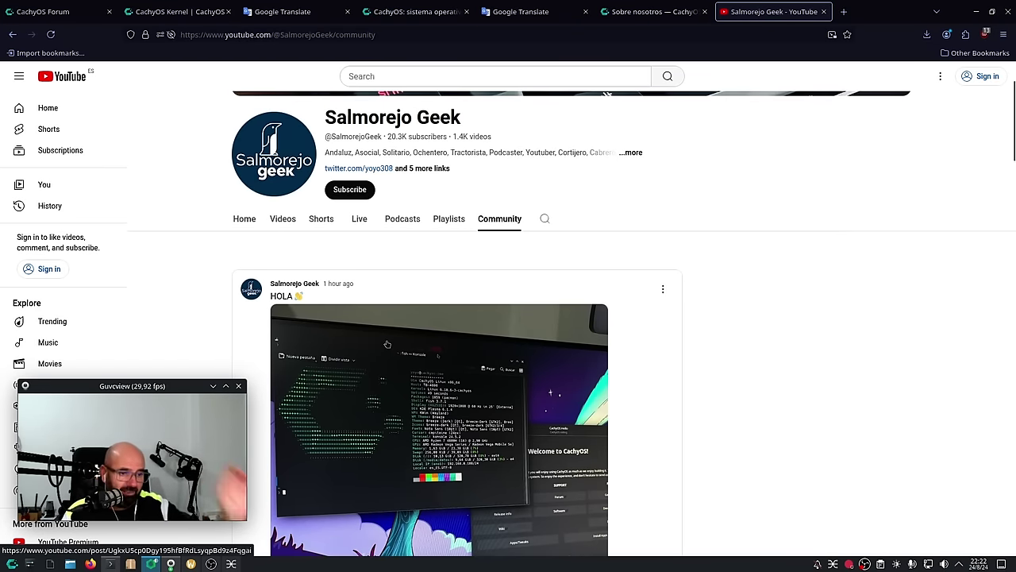
# Read the HOLA post's comments, moving the Guvcview preview off them, and minimise the browser when finished.
pyautogui.scroll(-3, 372, 337)
pyautogui.click(326, 336)
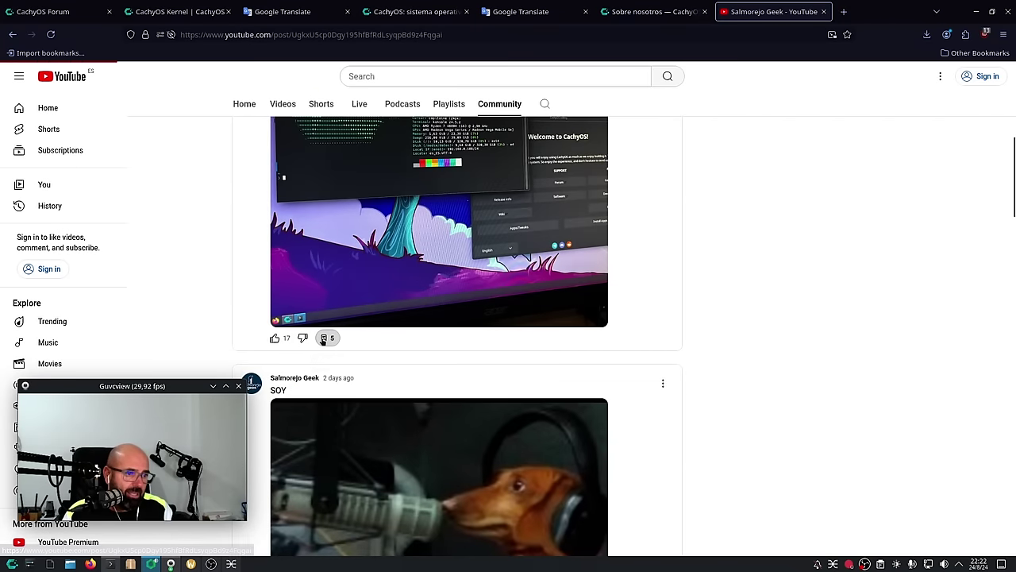
pyautogui.scroll(-3, 635, 299)
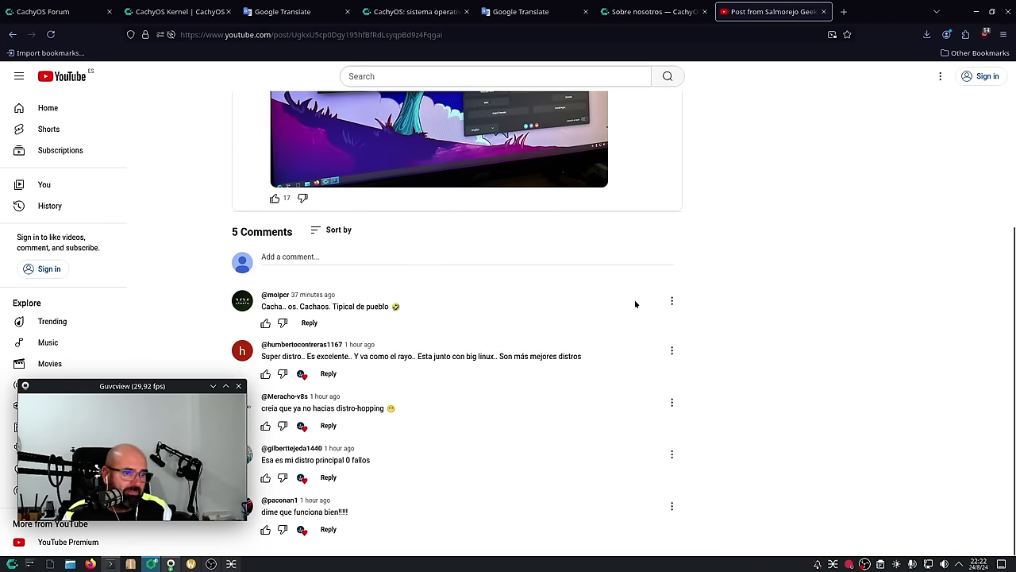
pyautogui.moveTo(176, 382); pyautogui.dragTo(812, 337)
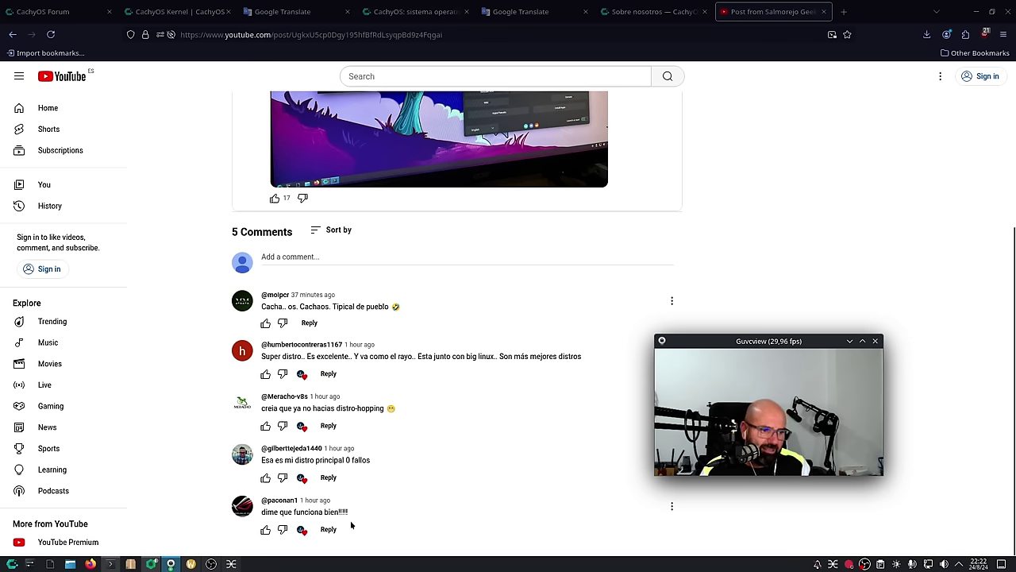
pyautogui.click(975, 11)
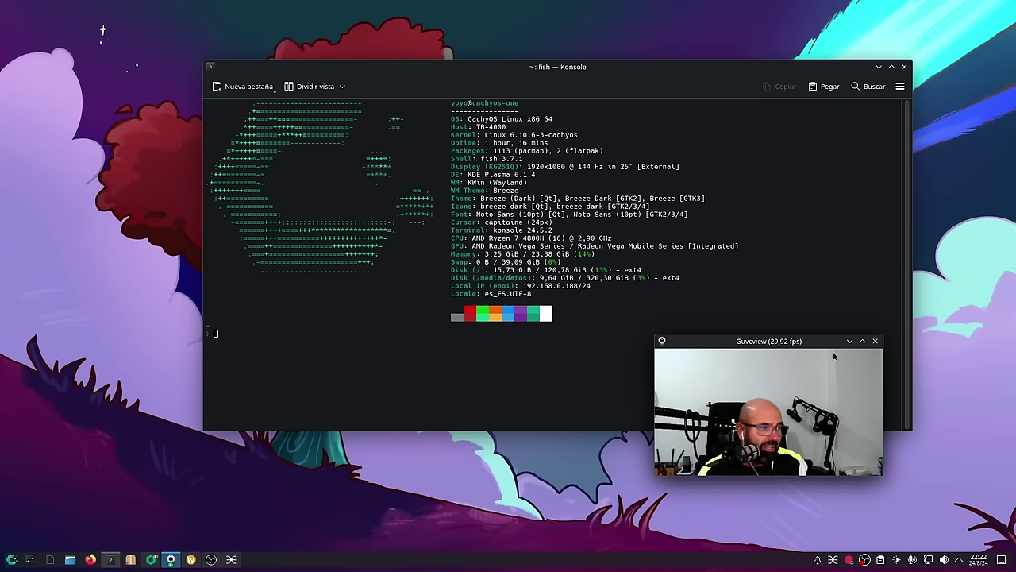